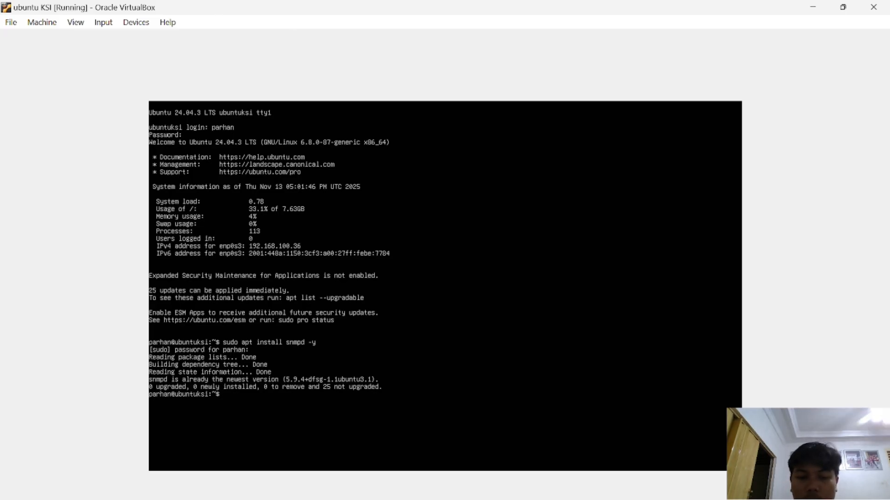
# Refresh the package lists with sudo apt update and list the network interfaces with ip a
pyautogui.write('sudo')
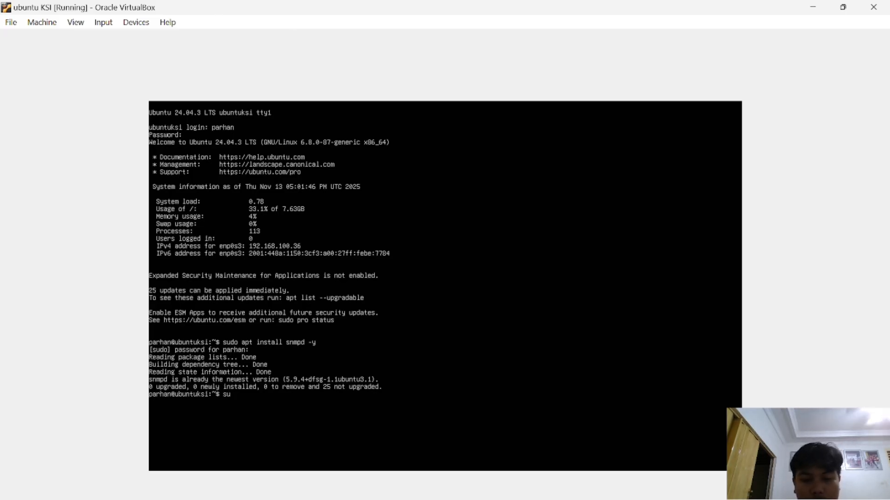
pyautogui.write(' upt')
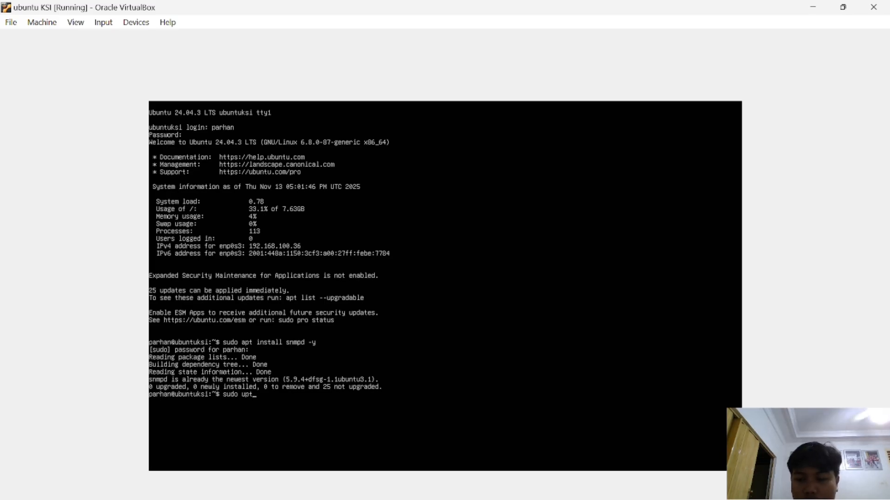
pyautogui.press('BackSpace')
pyautogui.press('BackSpace')
pyautogui.press('BackSpace')
pyautogui.write('apt udpta')
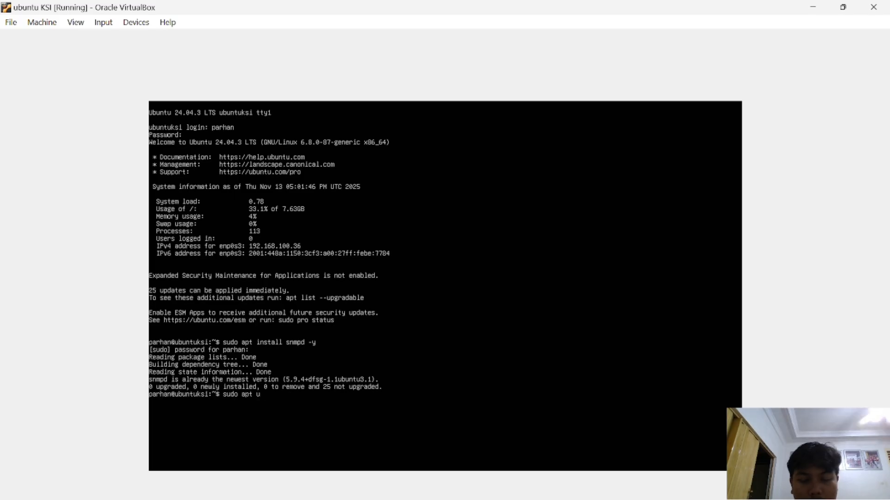
pyautogui.press('BackSpace')
pyautogui.press('BackSpace')
pyautogui.press('BackSpace')
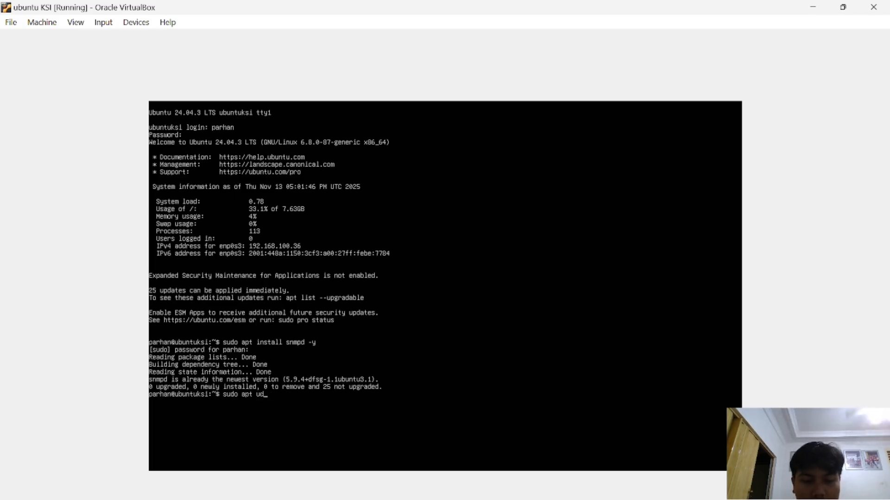
pyautogui.press('BackSpace')
pyautogui.write('pdate')
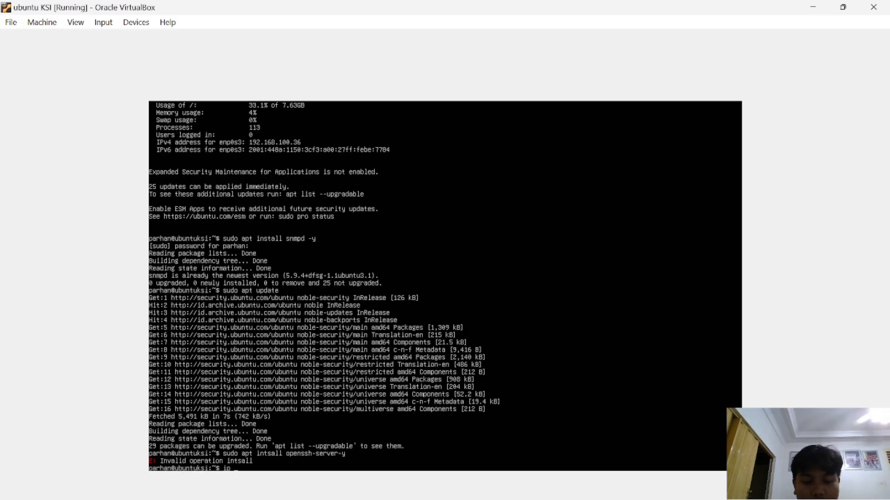
pyautogui.press('Return')
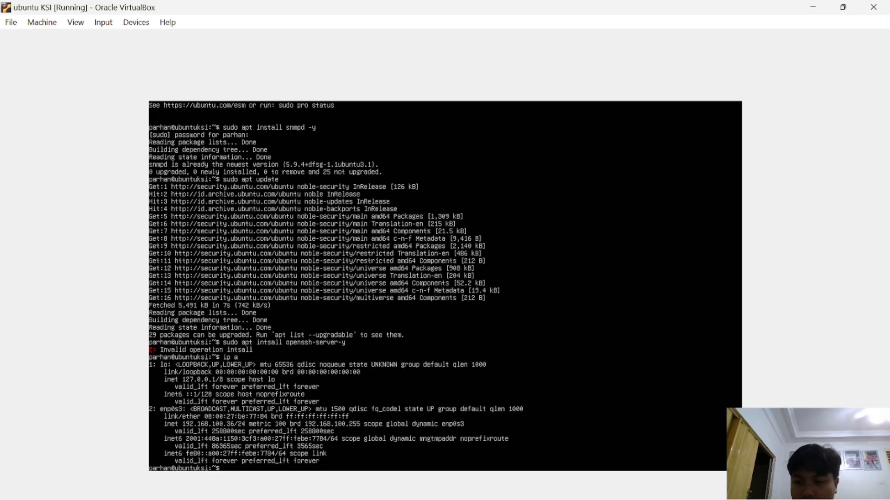
# Install the SNMP agent package with sudo apt install snmpd -y
pyautogui.write('sudo apt')
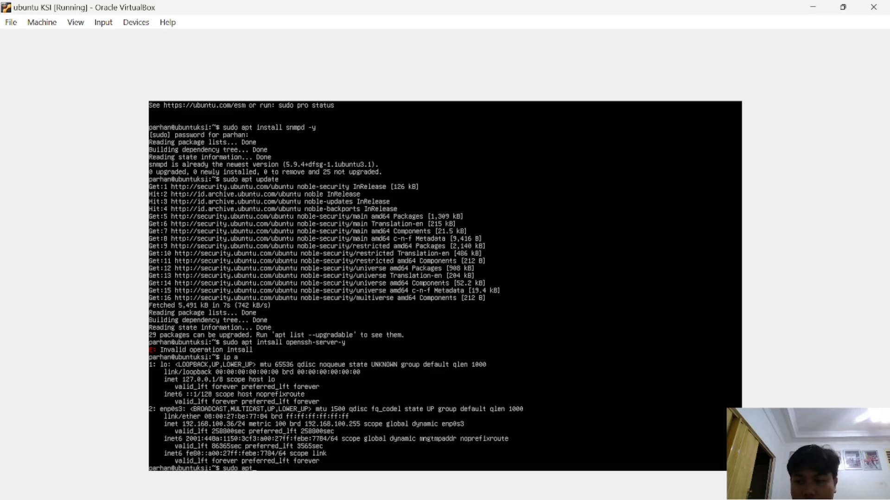
pyautogui.write(' install')
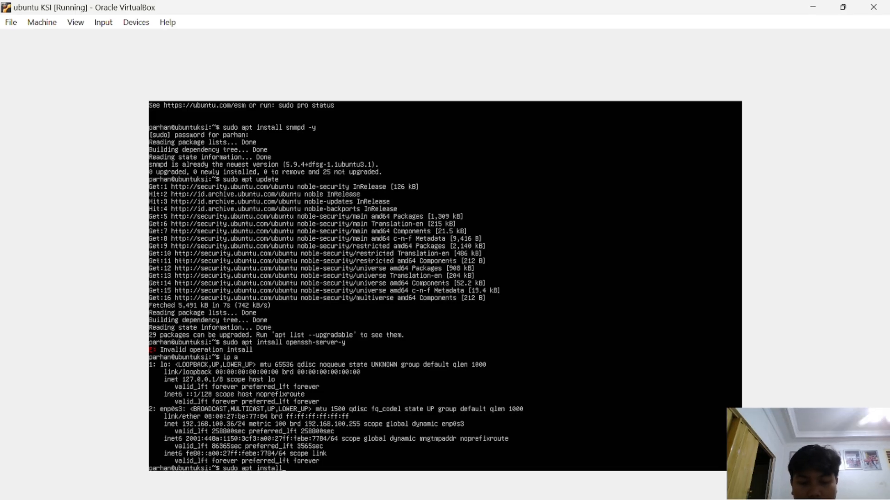
pyautogui.write(' snmp')
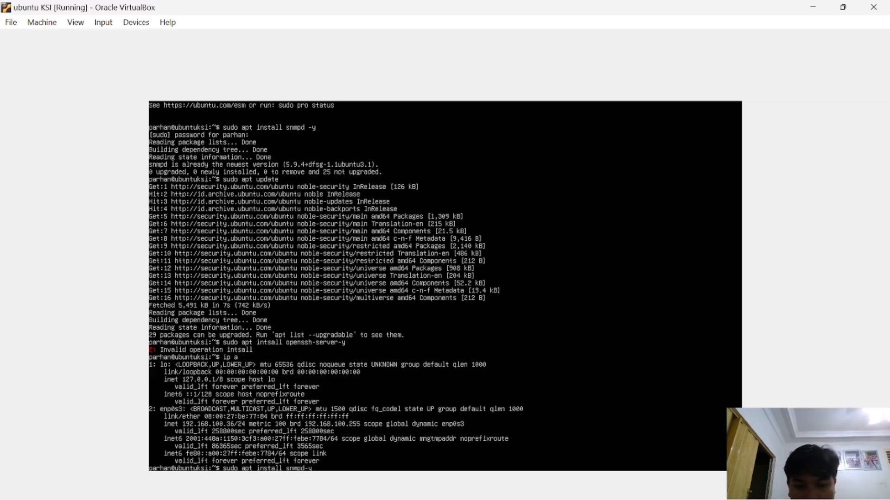
pyautogui.write('d -y')
pyautogui.press('Left')
pyautogui.press('Left')
pyautogui.press('Return')
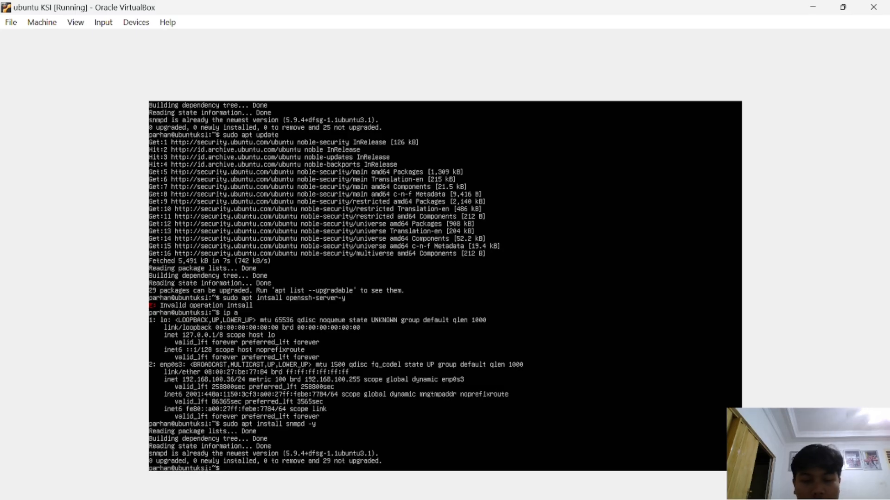
# Open the SNMP agent configuration file /etc/snmp/snmpd.conf in nano with root privileges
pyautogui.write('s')
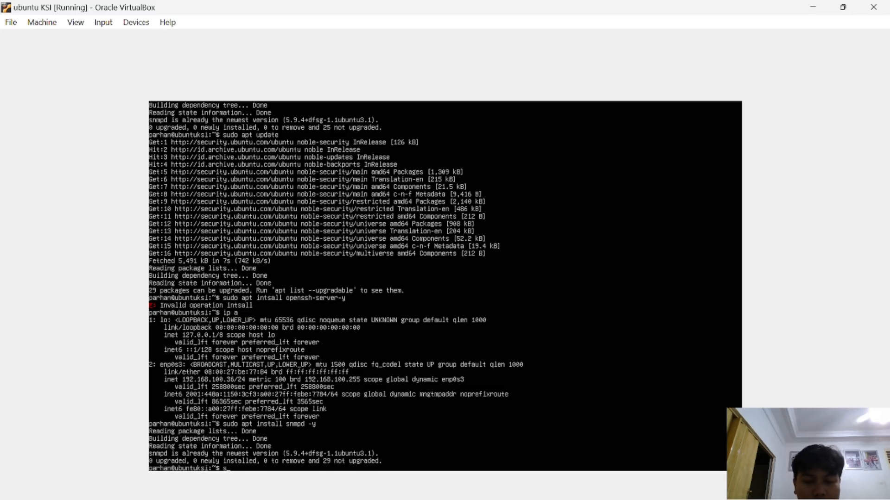
pyautogui.write('udo nano /etc/sn')
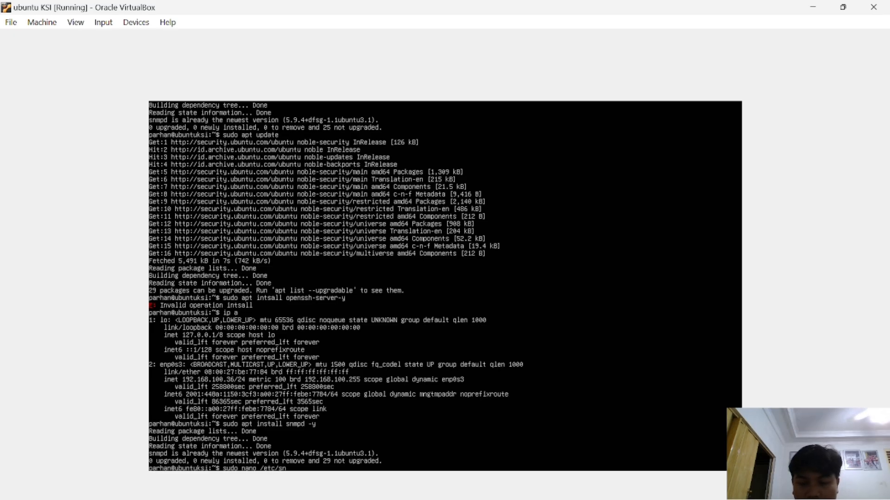
pyautogui.write('mp/snmpd')
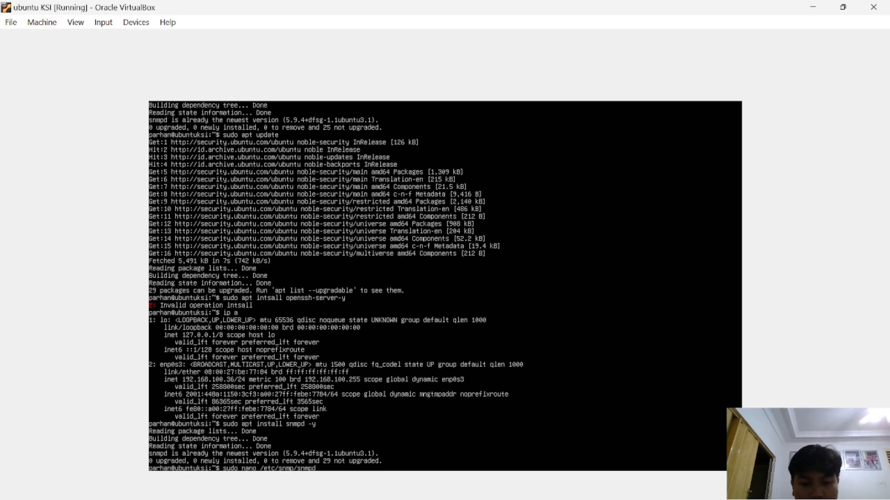
pyautogui.write('.cong')
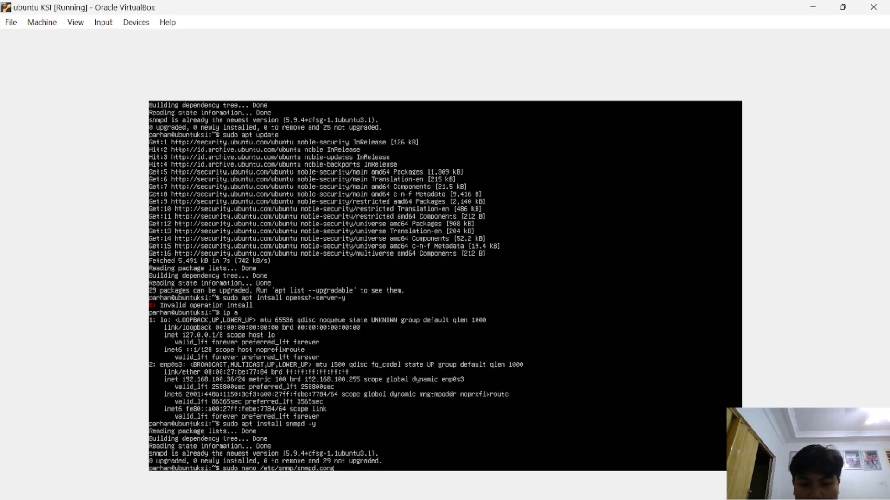
pyautogui.press('Return')
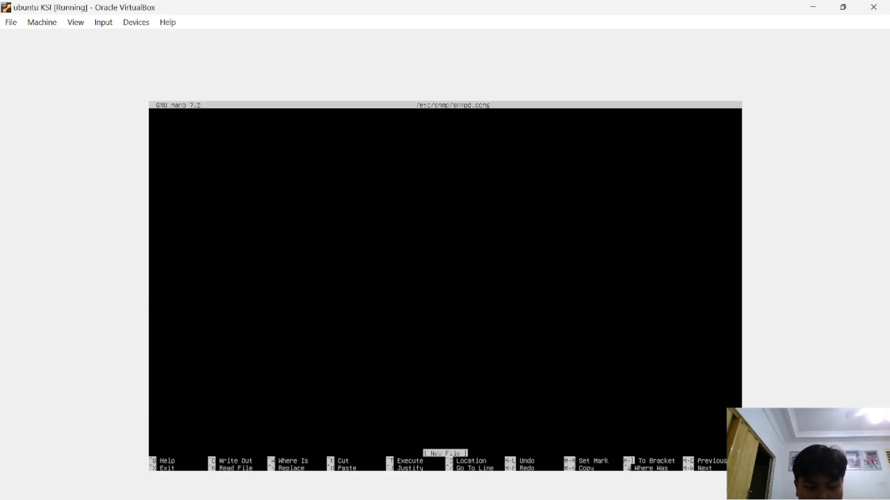
pyautogui.hotkey('ctrl', 'x')
pyautogui.press('Up')
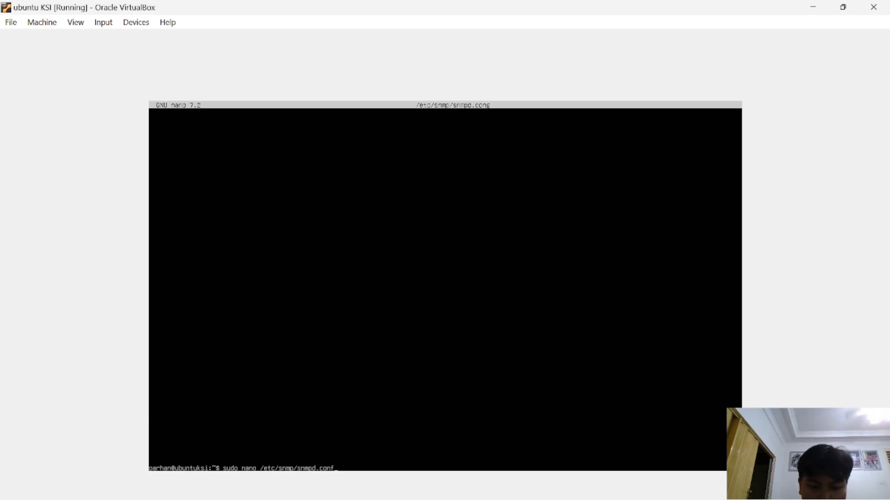
pyautogui.press('Return')
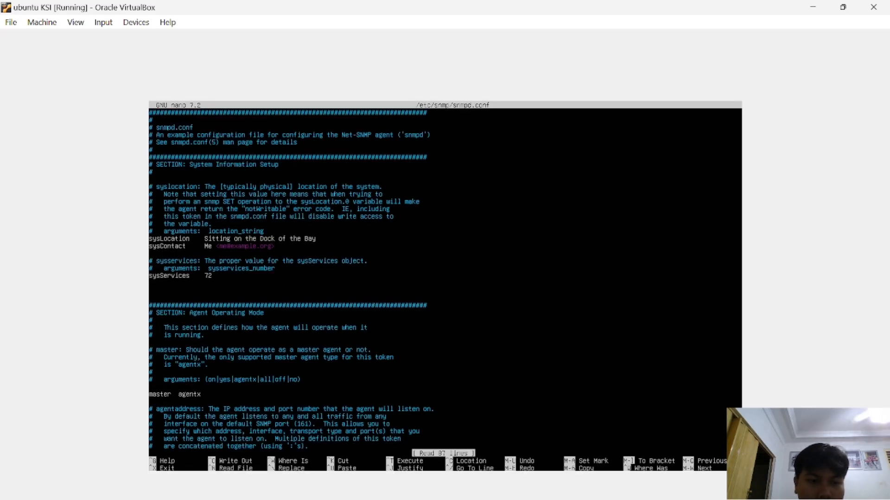
# Replace the whole agentaddress value in the Agent Operating Mode section with udp:161
pyautogui.click(150, 285)
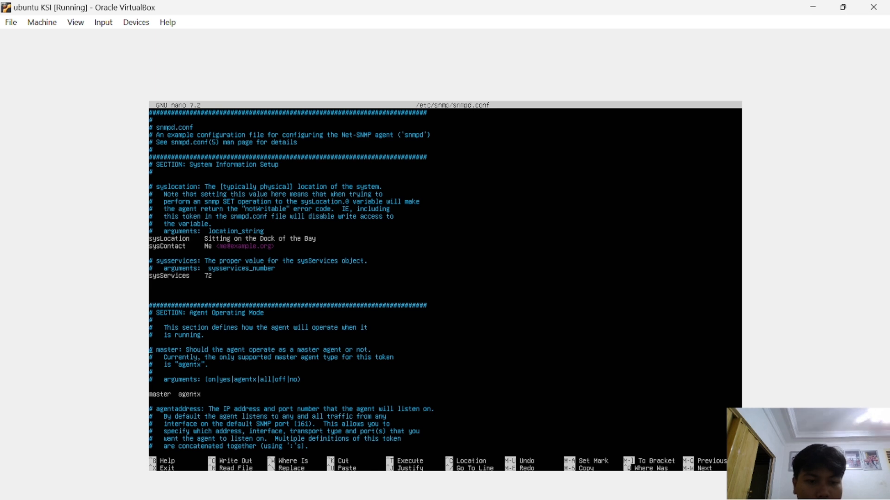
pyautogui.scroll(-5, 445, 278)
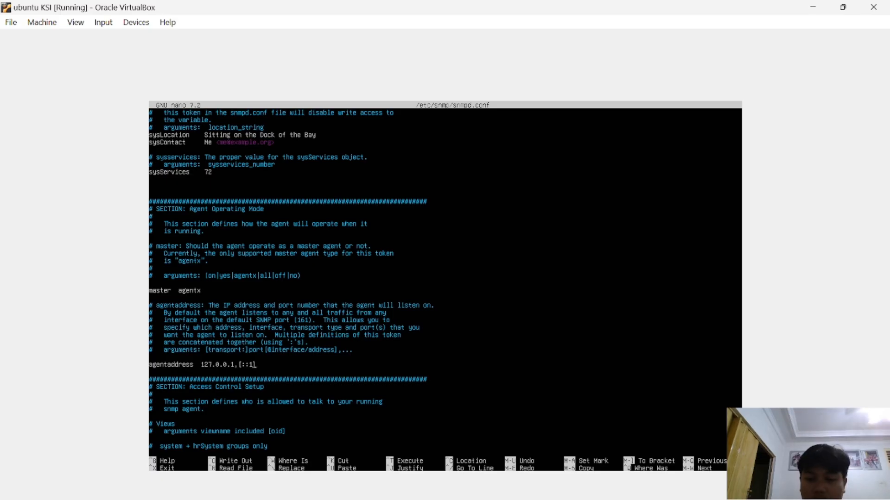
pyautogui.press('BackSpace')
pyautogui.press('BackSpace')
pyautogui.press('BackSpace')
pyautogui.press('BackSpace')
pyautogui.press('BackSpace')
pyautogui.press('BackSpace')
pyautogui.press('BackSpace')
pyautogui.press('BackSpace')
pyautogui.press('BackSpace')
pyautogui.press('BackSpace')
pyautogui.press('BackSpace')
pyautogui.press('BackSpace')
pyautogui.press('BackSpace')
pyautogui.press('BackSpace')
pyautogui.write('udp')
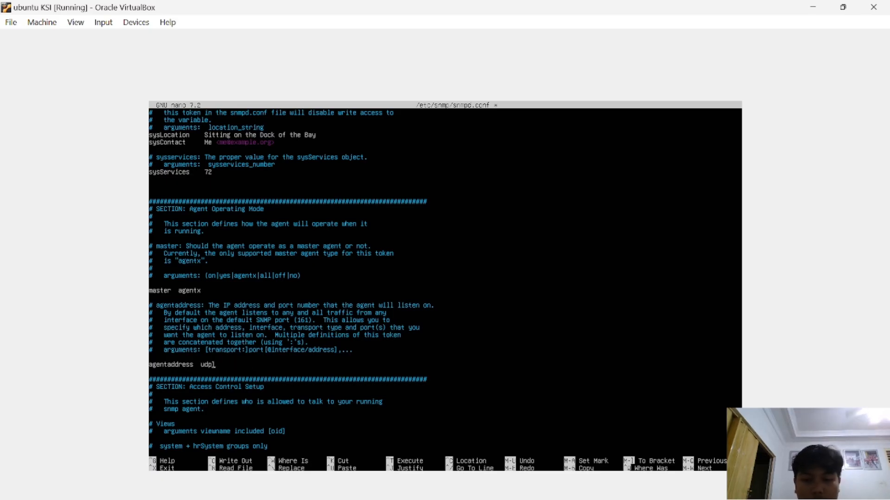
pyautogui.press('BackSpace')
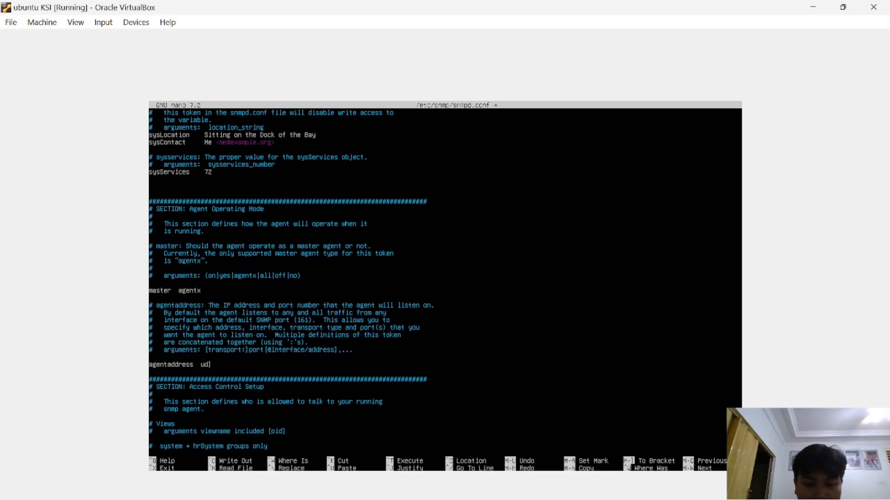
pyautogui.press('Delete')
pyautogui.write('p')
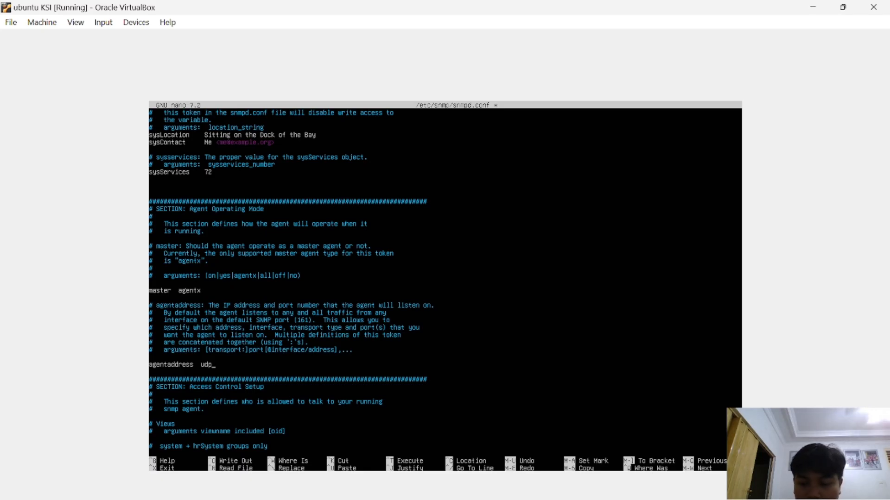
pyautogui.write(':161')
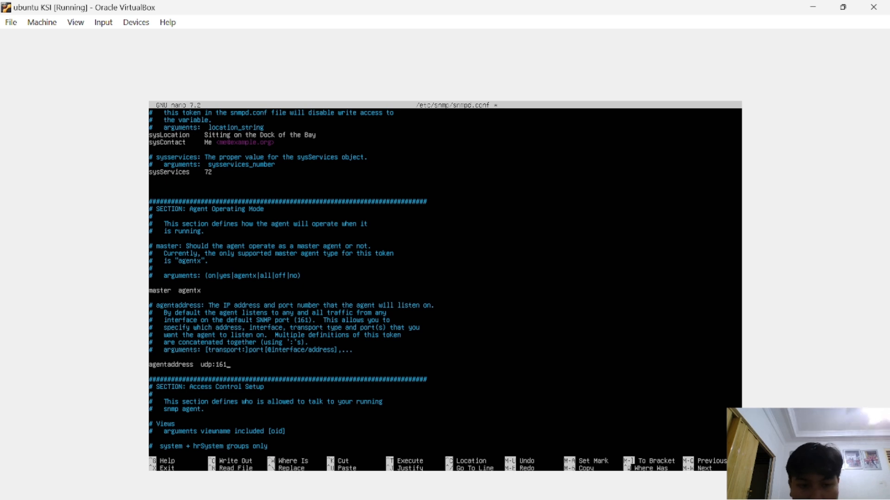
# Append the IPv6 listener udp6:[::]:161 to the agentaddress line, separated by a comma
pyautogui.write(',')
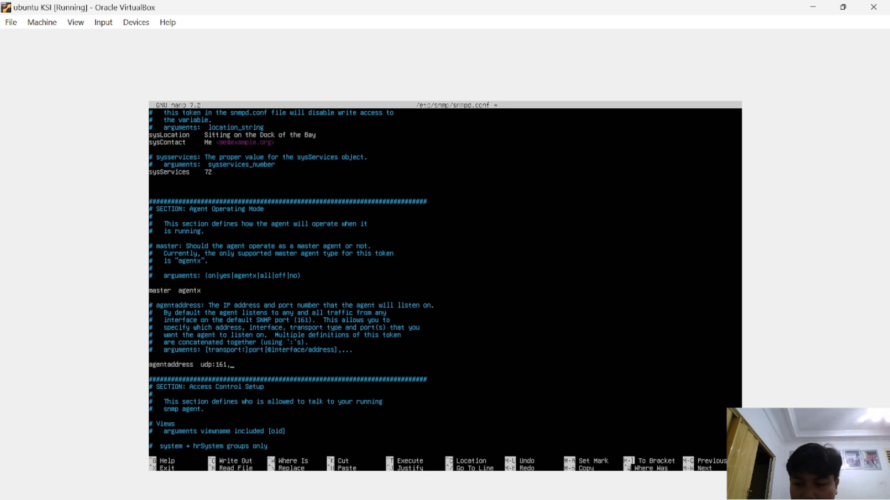
pyautogui.write('udp6')
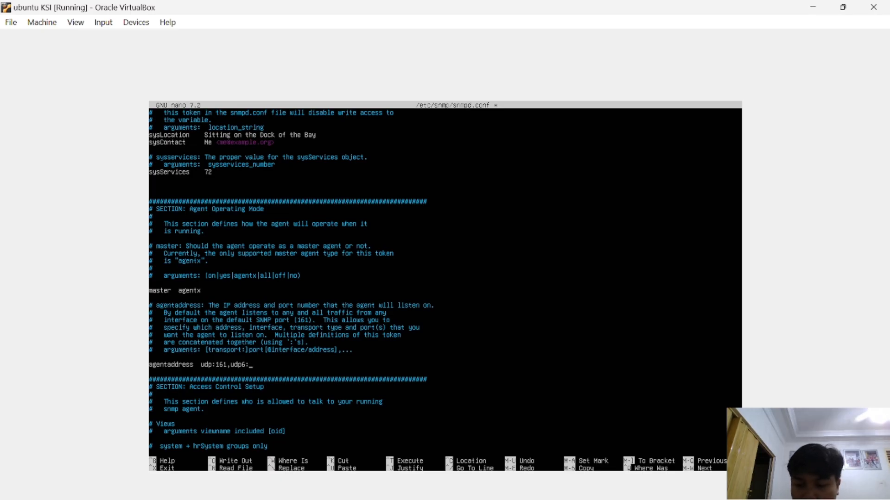
pyautogui.write(':[')
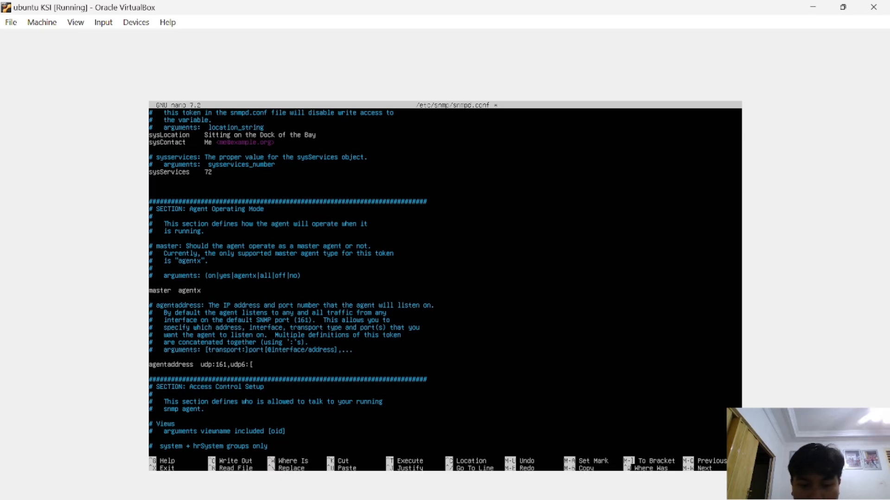
pyautogui.write('::')
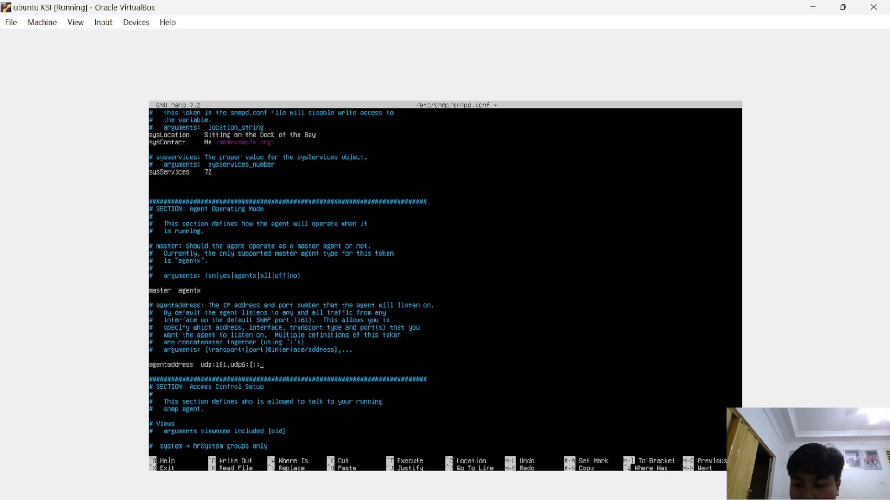
pyautogui.write(']')
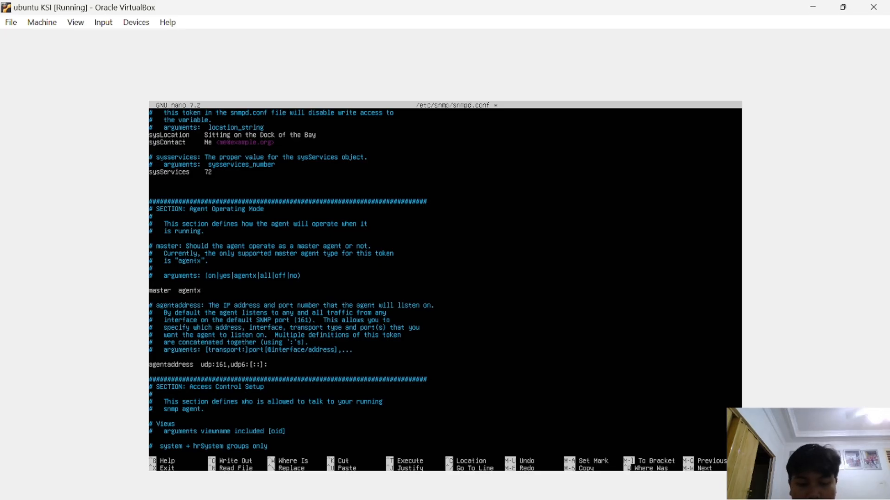
pyautogui.write(':161')
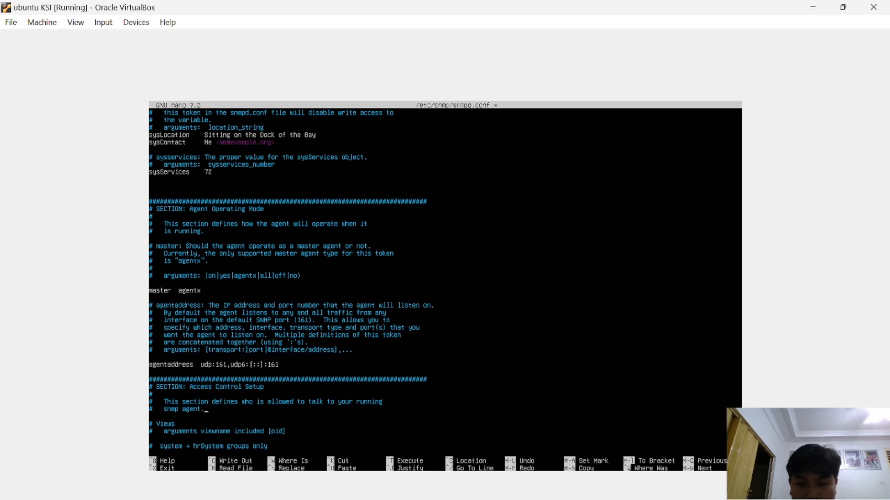
# Remove the -V systemonly option from the rocommunity6 line in the Access Control Setup section
pyautogui.press('Down')
pyautogui.press('Down')
pyautogui.press('Down')
pyautogui.press('Down')
pyautogui.press('Down')
pyautogui.press('Down')
pyautogui.press('Down')
pyautogui.press('Down')
pyautogui.press('Down')
pyautogui.press('Down')
pyautogui.press('Down')
pyautogui.press('Down')
pyautogui.press('Down')
pyautogui.press('Down')
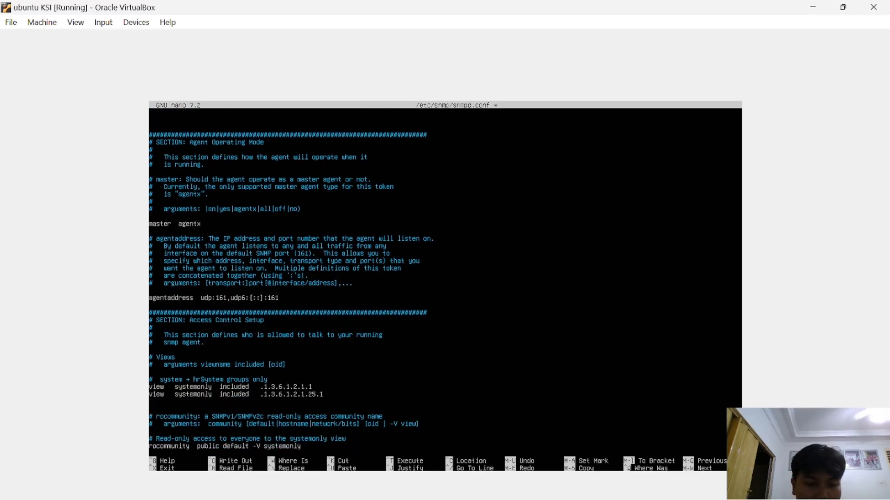
pyautogui.press('Down')
pyautogui.press('Down')
pyautogui.press('Down')
pyautogui.press('Down')
pyautogui.press('Down')
pyautogui.press('Down')
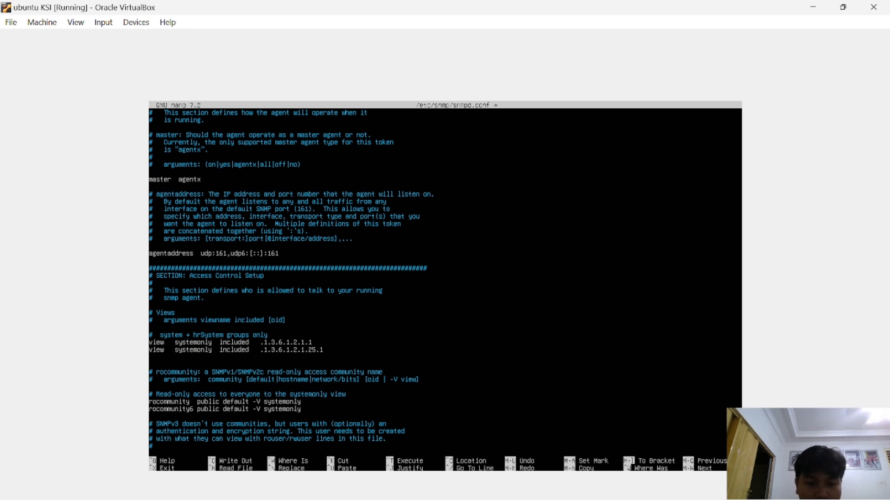
pyautogui.press('BackSpace')
pyautogui.press('BackSpace')
pyautogui.press('BackSpace')
pyautogui.press('BackSpace')
pyautogui.press('BackSpace')
pyautogui.press('BackSpace')
pyautogui.press('BackSpace')
pyautogui.press('BackSpace')
pyautogui.press('BackSpace')
pyautogui.press('BackSpace')
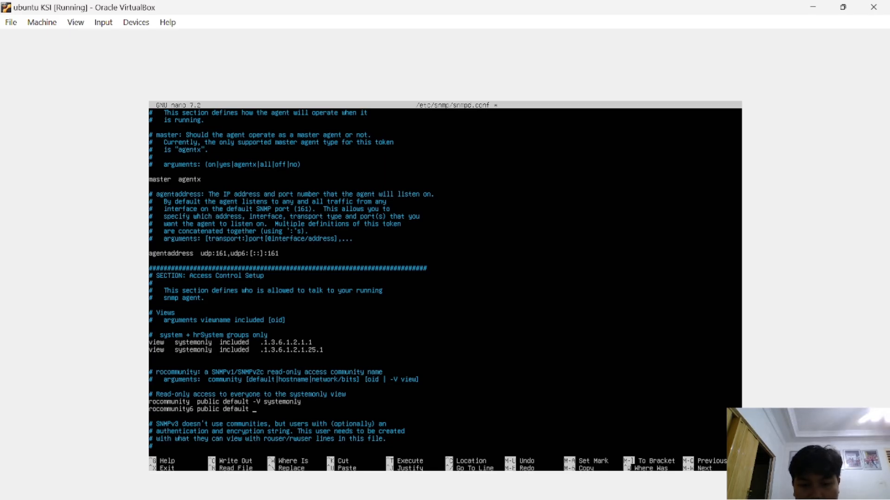
# Remove the -V systemonly option from the rocommunity line in the Access Control Setup section, keeping its source as default
pyautogui.press('BackSpace')
pyautogui.press('BackSpace')
pyautogui.press('BackSpace')
pyautogui.press('BackSpace')
pyautogui.press('BackSpace')
pyautogui.press('BackSpace')
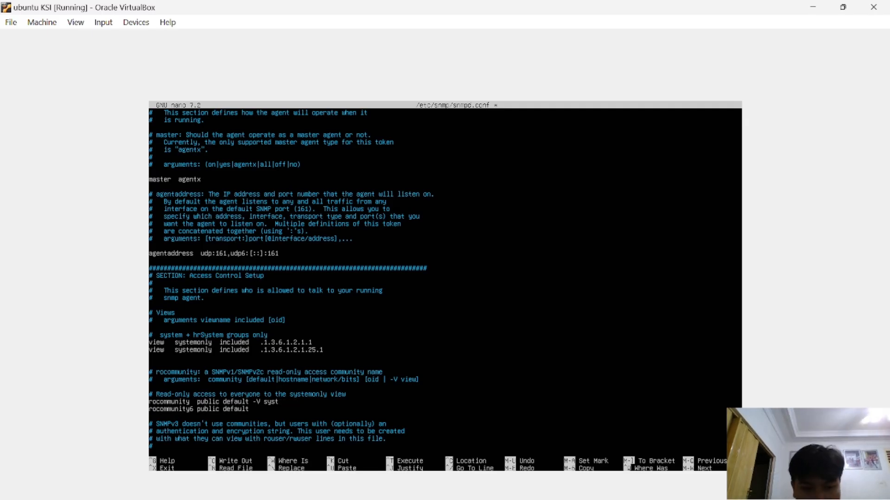
pyautogui.press('BackSpace')
pyautogui.press('BackSpace')
pyautogui.press('BackSpace')
pyautogui.press('BackSpace')
pyautogui.press('BackSpace')
pyautogui.press('BackSpace')
pyautogui.press('BackSpace')
pyautogui.press('BackSpace')
pyautogui.press('BackSpace')
pyautogui.press('BackSpace')
pyautogui.press('BackSpace')
pyautogui.press('BackSpace')
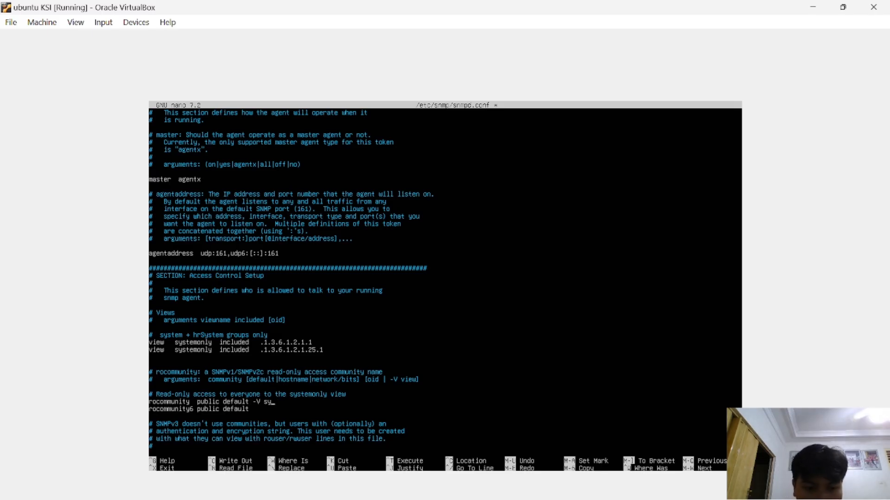
pyautogui.write('au')
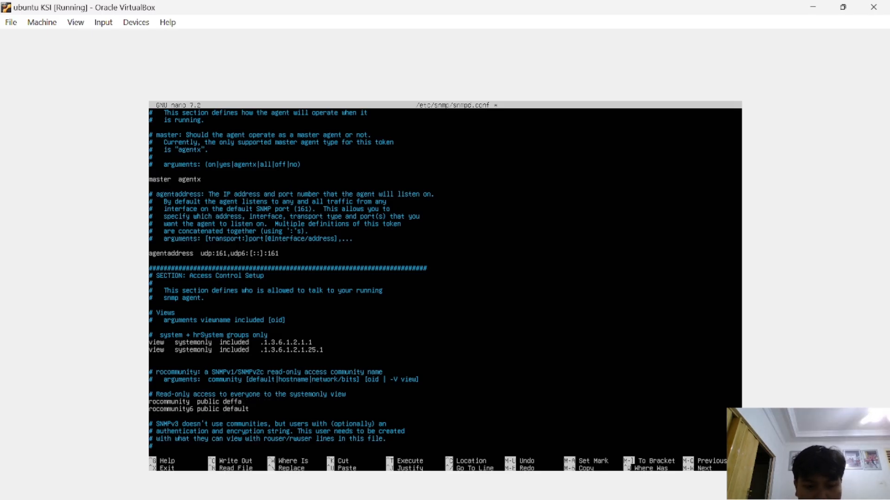
pyautogui.write('lt')
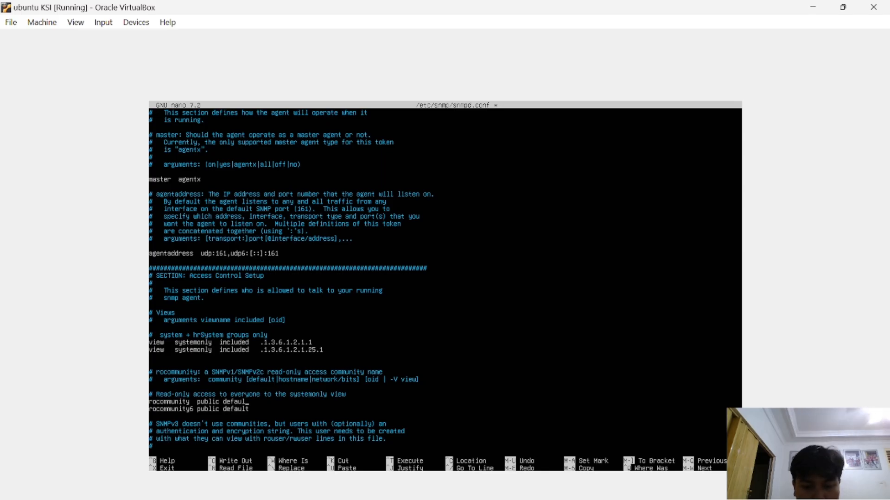
# Delete the entire rocommunity6 line below the rocommunity entry in the Access Control Setup section
pyautogui.press('BackSpace')
pyautogui.press('BackSpace')
pyautogui.press('BackSpace')
pyautogui.press('BackSpace')
pyautogui.press('BackSpace')
pyautogui.press('BackSpace')
pyautogui.press('BackSpace')
pyautogui.press('BackSpace')
pyautogui.press('BackSpace')
pyautogui.press('BackSpace')
pyautogui.press('BackSpace')
pyautogui.press('BackSpace')
pyautogui.press('BackSpace')
pyautogui.press('BackSpace')
pyautogui.press('BackSpace')
pyautogui.press('BackSpace')
pyautogui.press('BackSpace')
pyautogui.press('BackSpace')
pyautogui.press('BackSpace')
pyautogui.press('BackSpace')
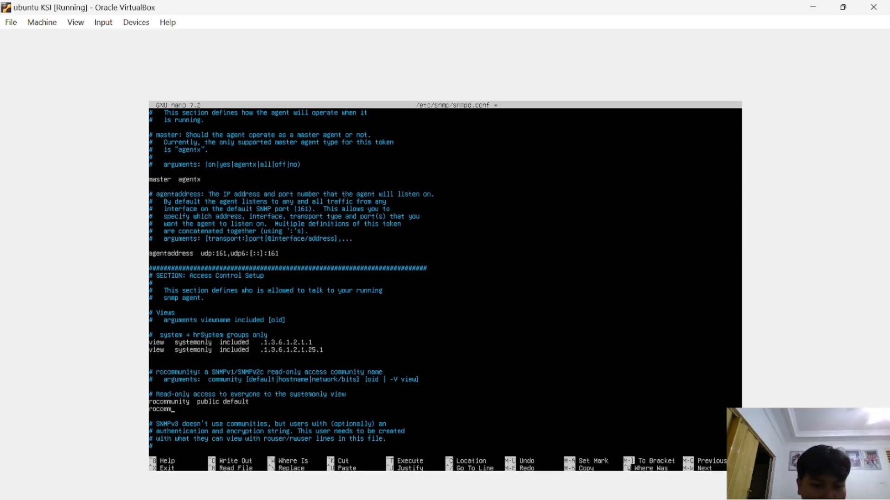
pyautogui.press('BackSpace')
pyautogui.press('BackSpace')
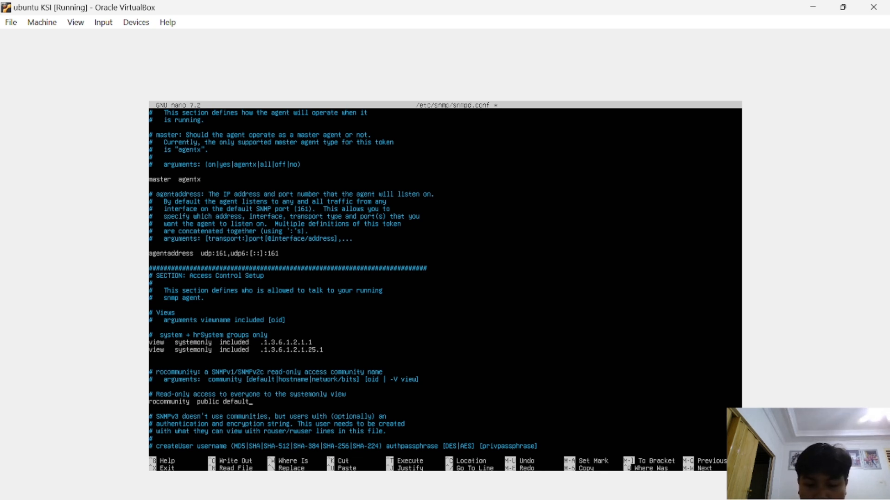
# Save the access control changes to /etc/snmp/snmpd.conf and close the editor
pyautogui.hotkey('ctrl', 'o')
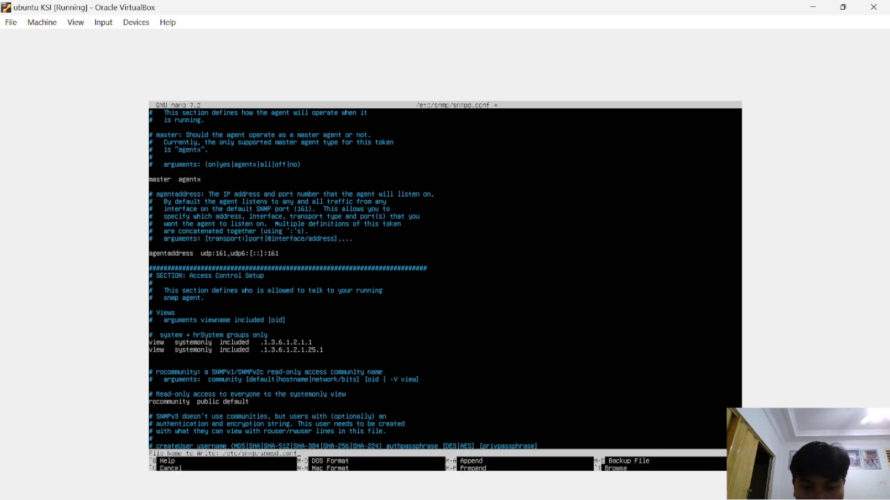
pyautogui.press('Return')
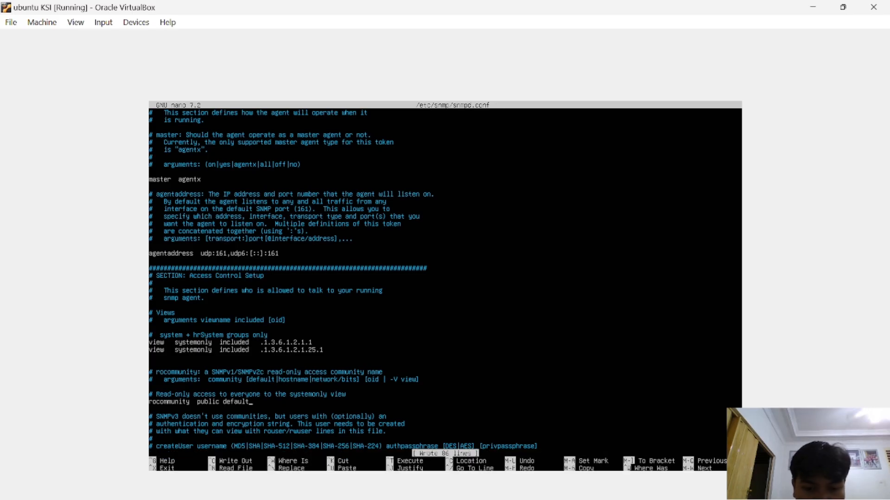
pyautogui.hotkey('ctrl', 'x')
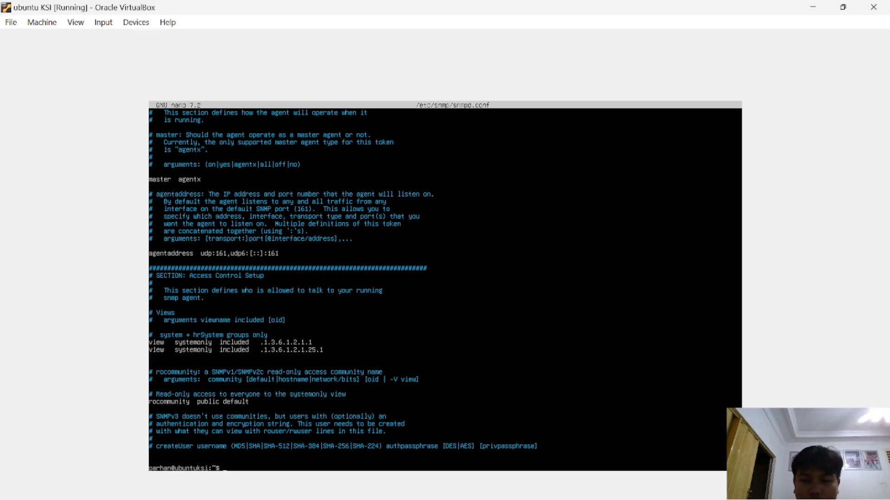
# Allow incoming SNMP traffic on 161/udp through the UFW firewall with root privileges
pyautogui.write('sudo u')
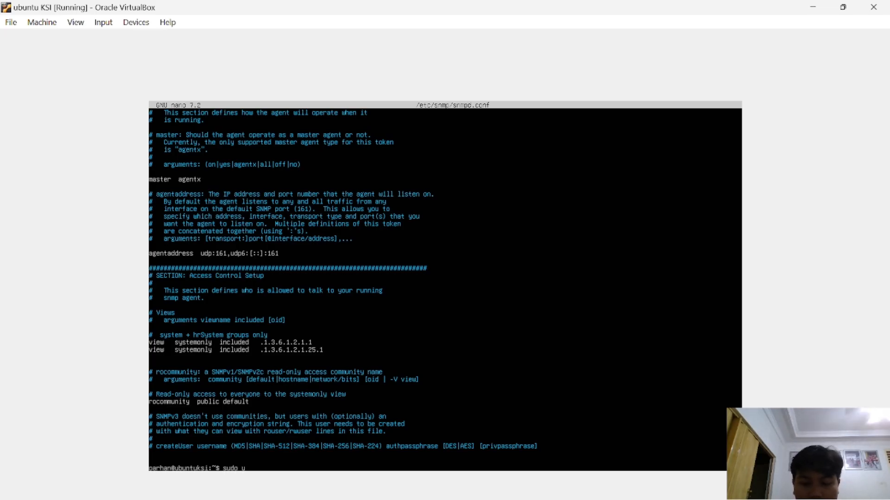
pyautogui.write('fw allow ')
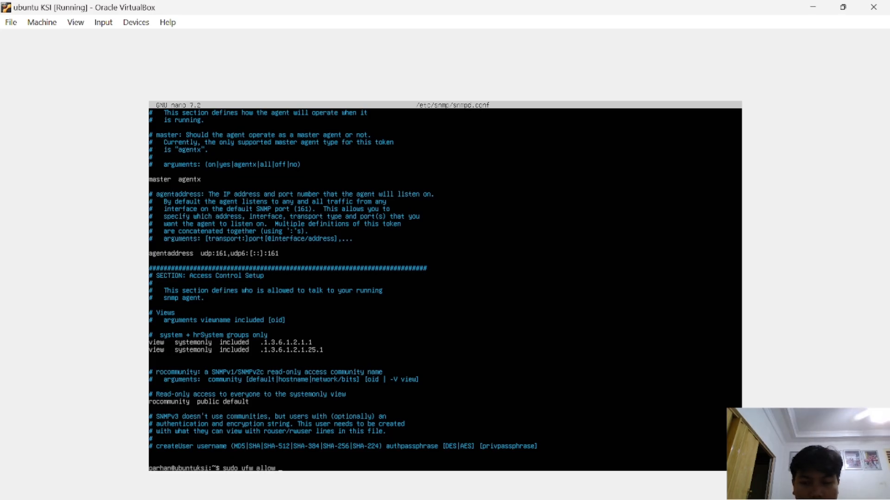
pyautogui.write('161/')
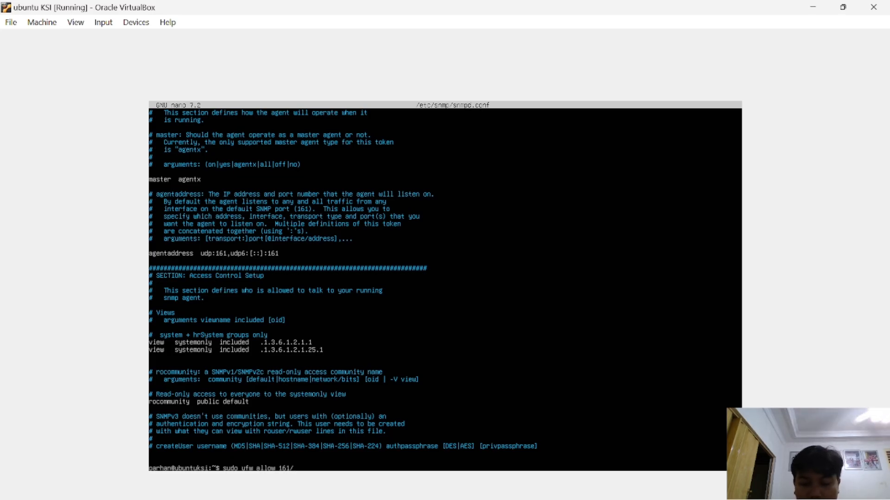
pyautogui.write('udp')
pyautogui.press('Return')
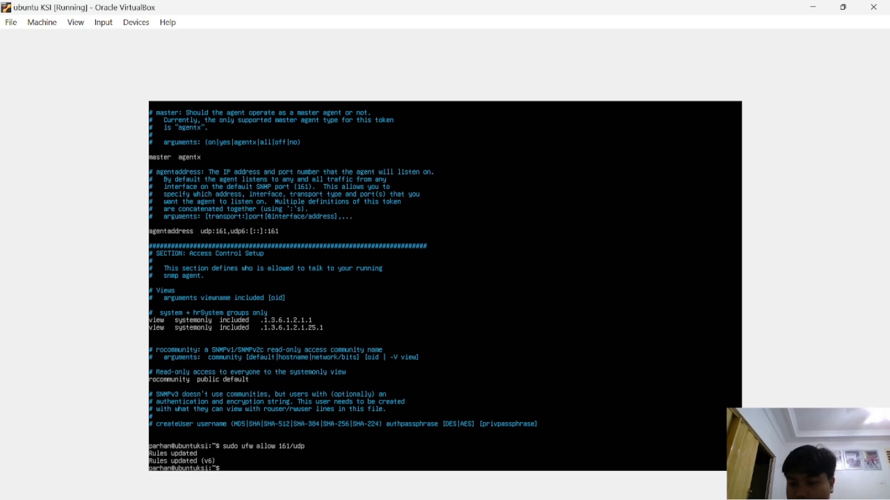
# Try to reload the UFW firewall rules with root privileges
pyautogui.write('sudo ud')
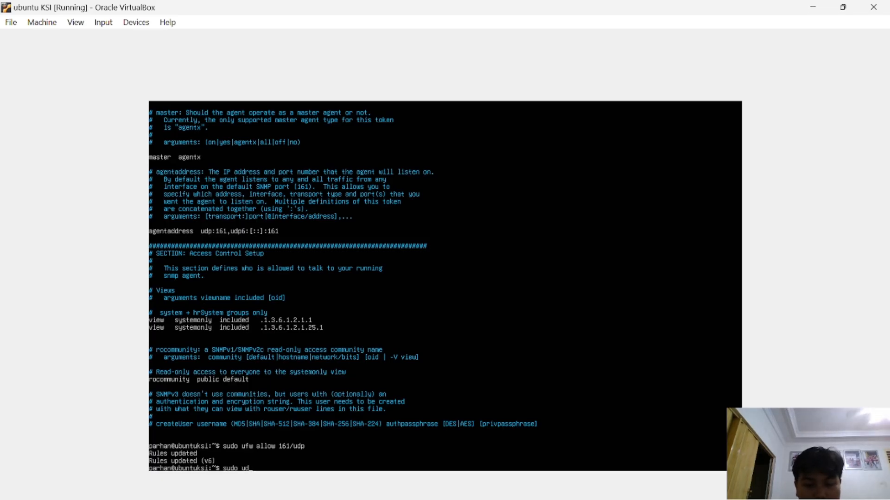
pyautogui.press('BackSpace')
pyautogui.write('fw reload')
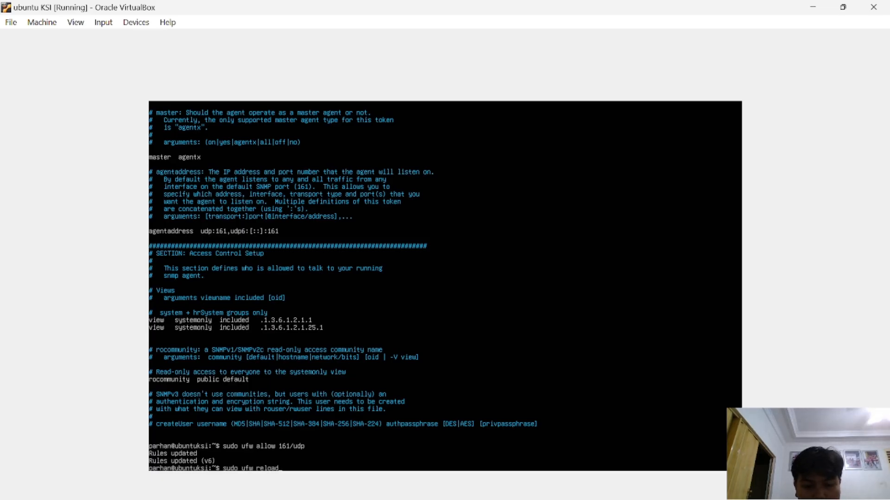
pyautogui.press('Return')
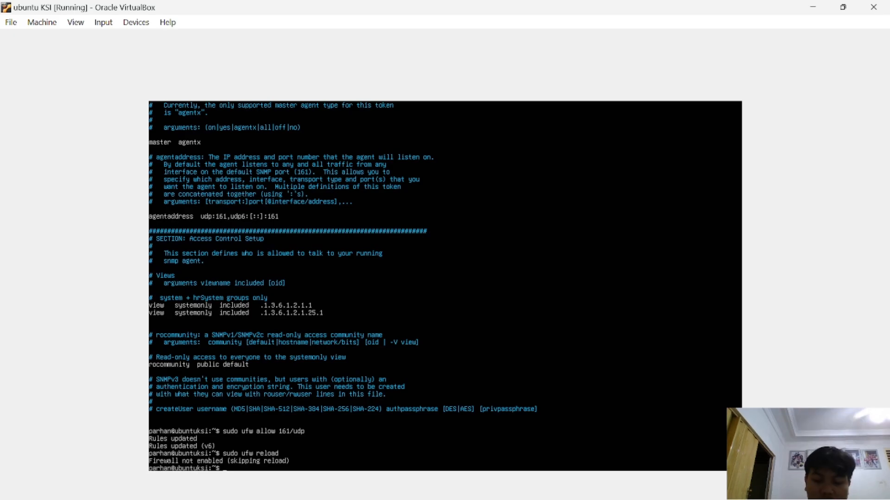
# Allow ssh connections through the UFW firewall with root privileges
pyautogui.write('sudo udw')
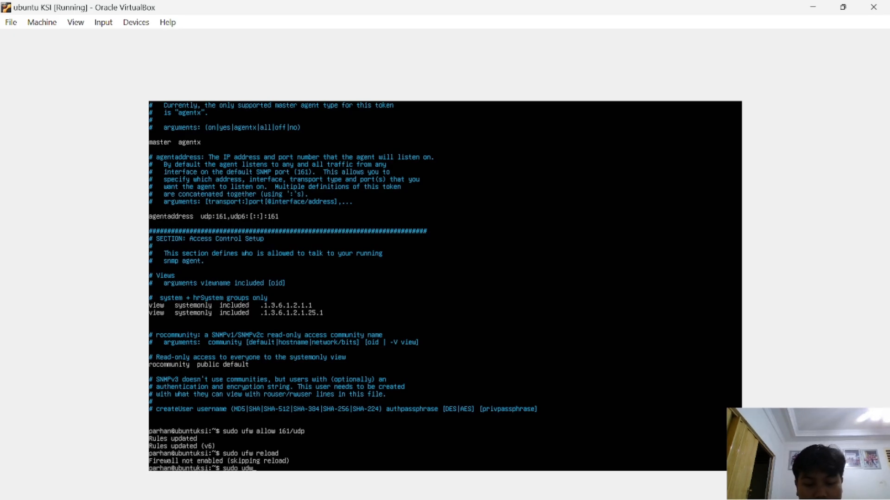
pyautogui.press('BackSpace')
pyautogui.press('BackSpace')
pyautogui.write('fw')
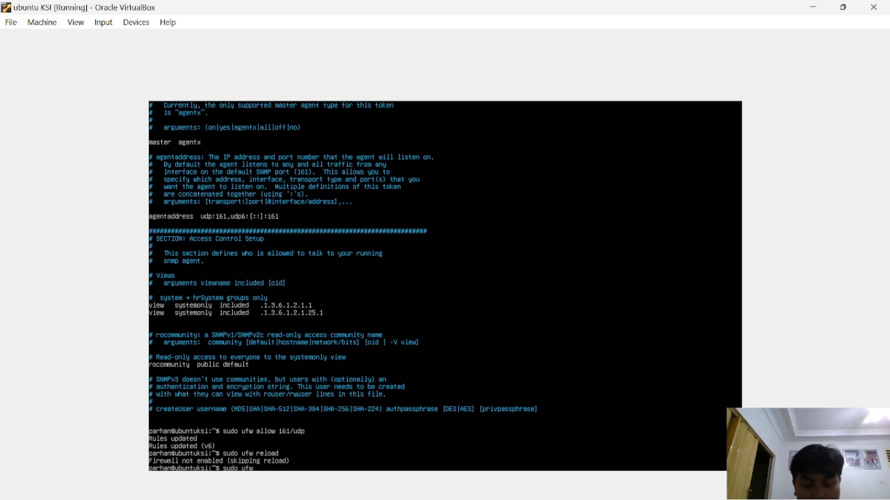
pyautogui.write(' allow s')
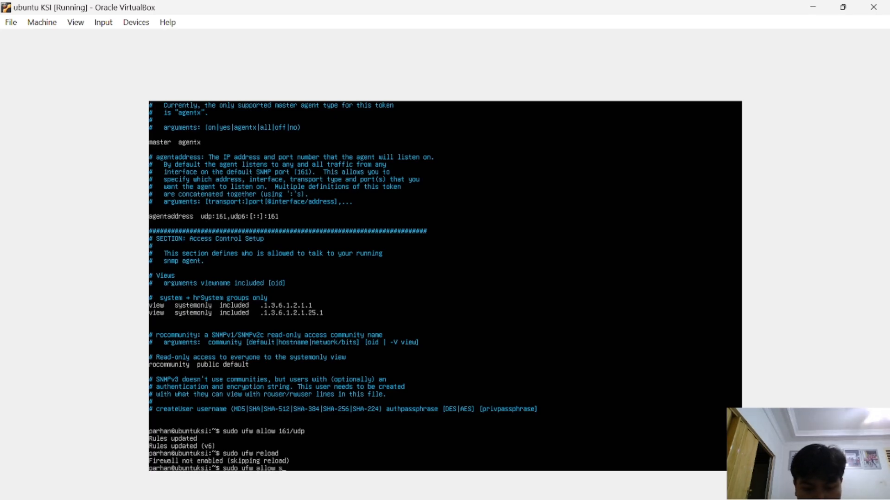
pyautogui.write('sh')
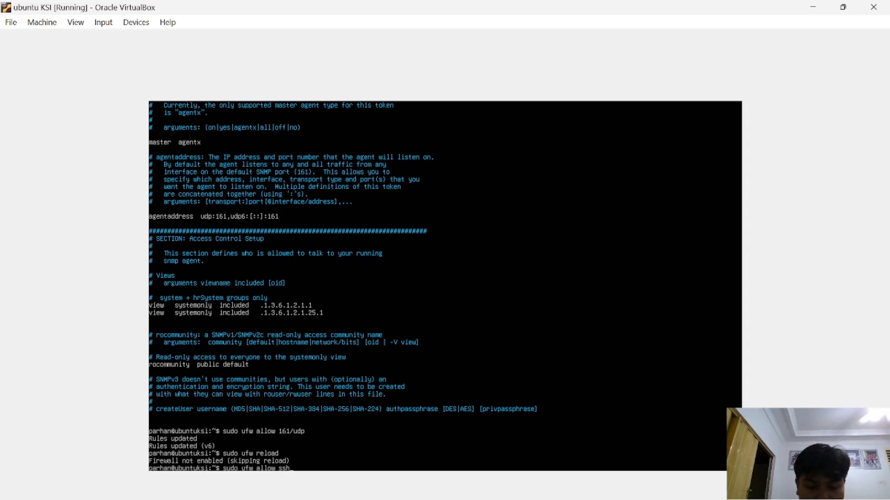
pyautogui.press('Return')
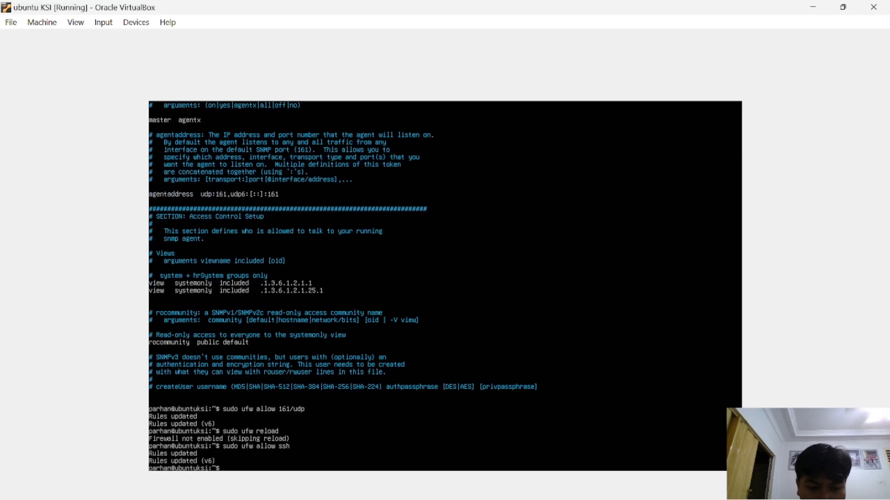
# Enable the UFW firewall with root privileges
pyautogui.press('Up')
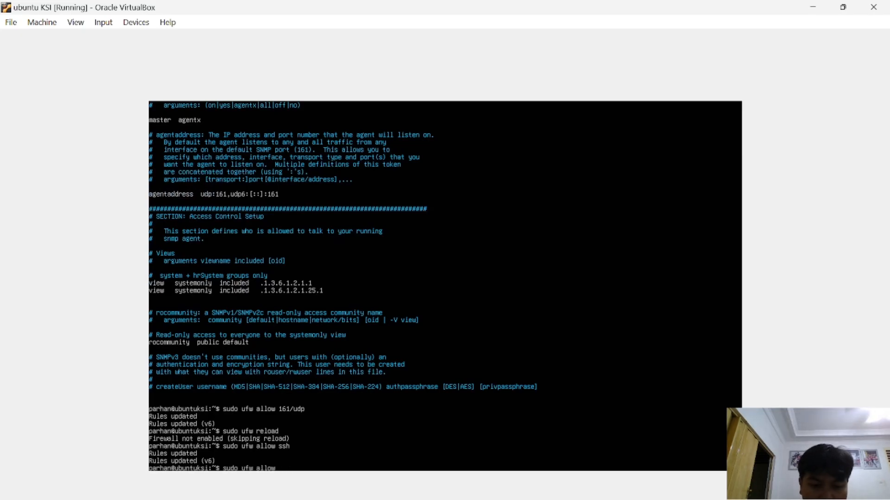
pyautogui.press('BackSpace')
pyautogui.press('BackSpace')
pyautogui.press('BackSpace')
pyautogui.press('BackSpace')
pyautogui.press('BackSpace')
pyautogui.press('BackSpace')
pyautogui.write('en')
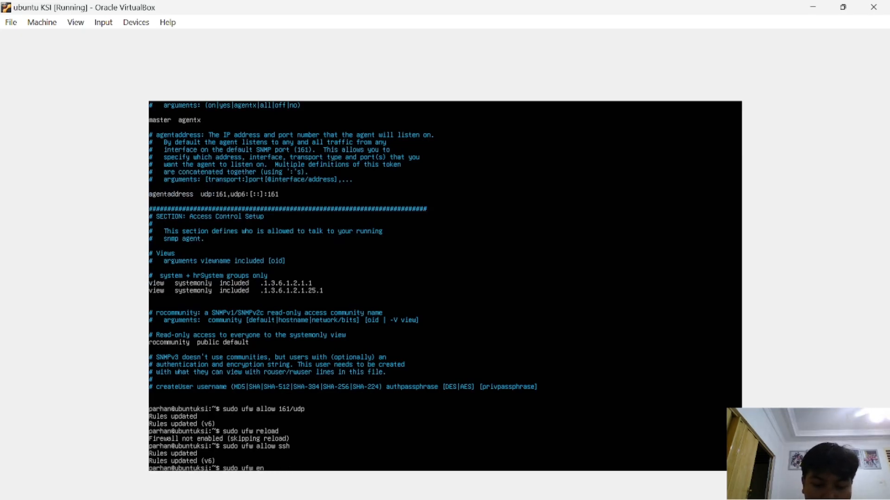
pyautogui.write('able')
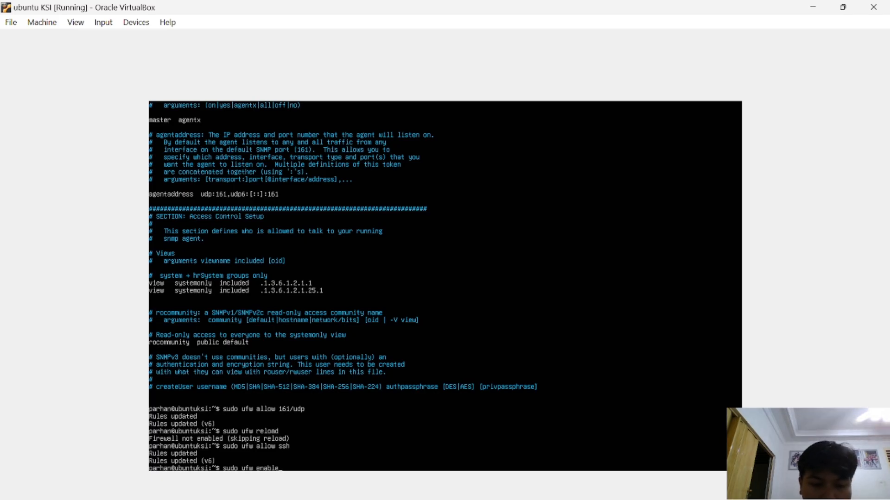
pyautogui.press('Return')
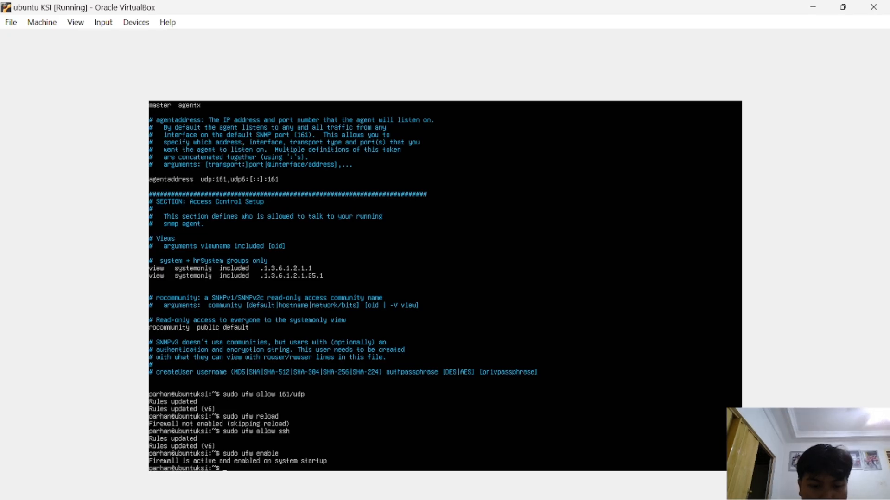
# Reload the enabled UFW firewall so the ssh and 161/udp rules apply
pyautogui.press('Up')
pyautogui.press('BackSpace')
pyautogui.press('BackSpace')
pyautogui.press('BackSpace')
pyautogui.press('BackSpace')
pyautogui.press('BackSpace')
pyautogui.press('BackSpace')
pyautogui.press('BackSpace')
pyautogui.press('BackSpace')
pyautogui.press('BackSpace')
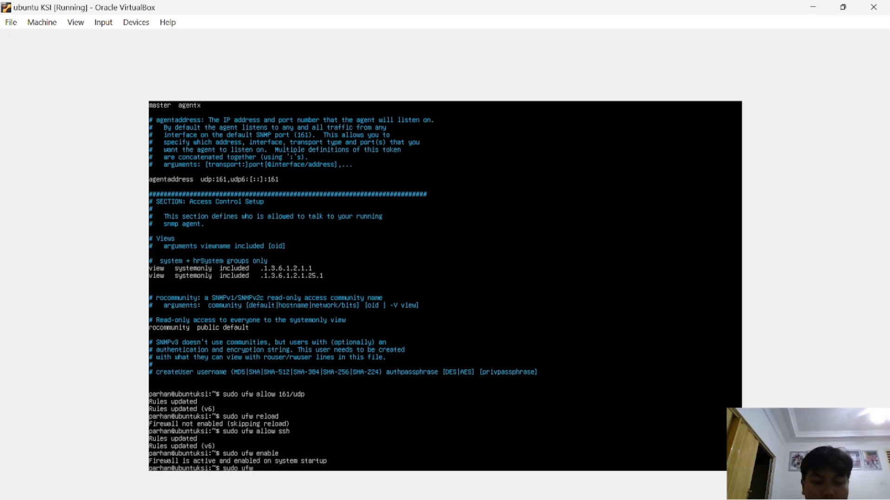
pyautogui.write('fw reload')
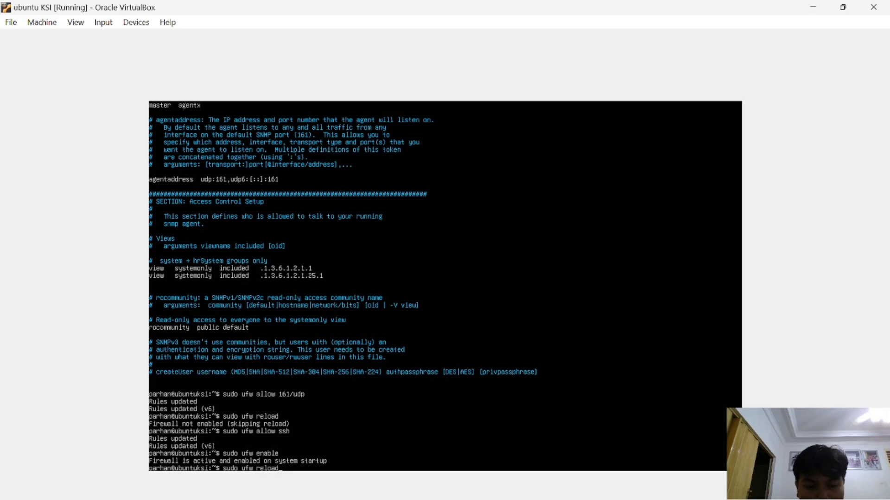
pyautogui.press('Return')
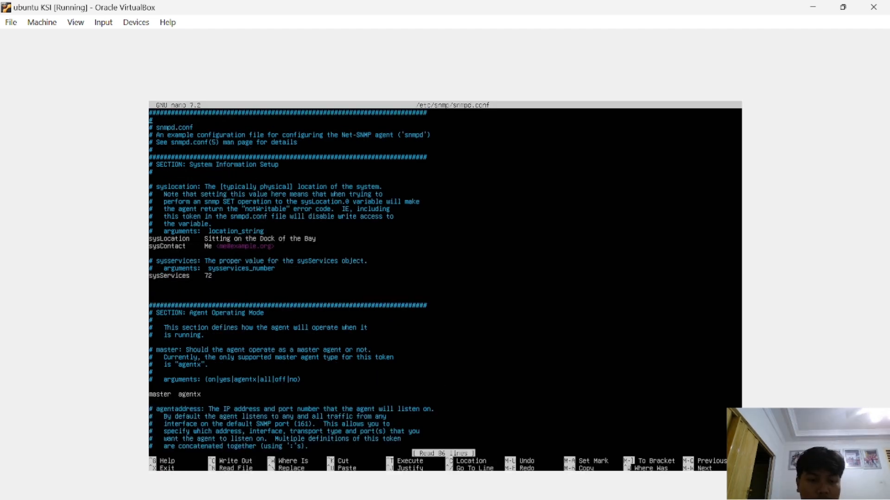
# Add the directive "disk /" on a new line at the end of /etc/snmp/snmpd.conf, below the includeDir line
pyautogui.press('Down')
pyautogui.press('Down')
pyautogui.press('Down')
pyautogui.press('Down')
pyautogui.press('Down')
pyautogui.press('Down')
pyautogui.press('Down')
pyautogui.press('Down')
pyautogui.press('Down')
pyautogui.press('Down')
pyautogui.press('Down')
pyautogui.press('Down')
pyautogui.press('Down')
pyautogui.press('Down')
pyautogui.press('Down')
pyautogui.press('Down')
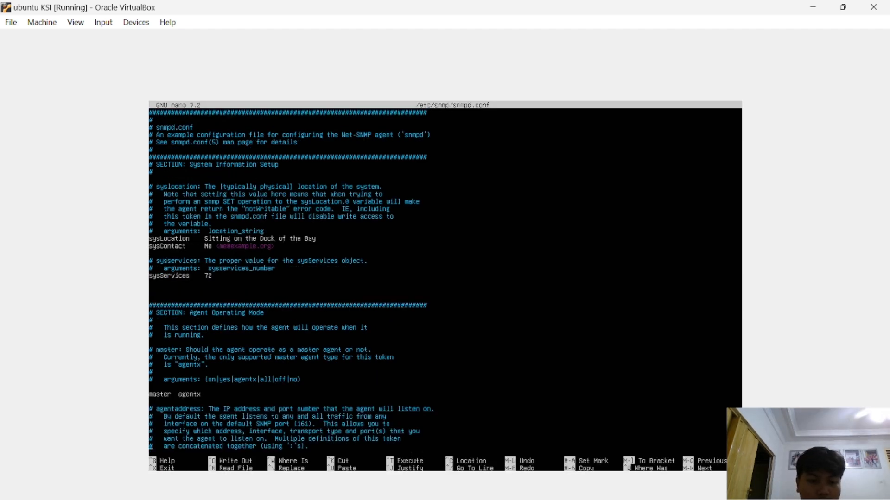
pyautogui.press('Down')
pyautogui.press('Down')
pyautogui.press('Down')
pyautogui.press('Down')
pyautogui.press('Down')
pyautogui.press('Down')
pyautogui.press('Down')
pyautogui.press('Down')
pyautogui.press('Down')
pyautogui.press('Down')
pyautogui.press('Down')
pyautogui.press('Down')
pyautogui.press('Down')
pyautogui.press('Down')
pyautogui.press('Down')
pyautogui.press('Down')
pyautogui.press('Down')
pyautogui.press('Down')
pyautogui.press('Down')
pyautogui.press('Down')
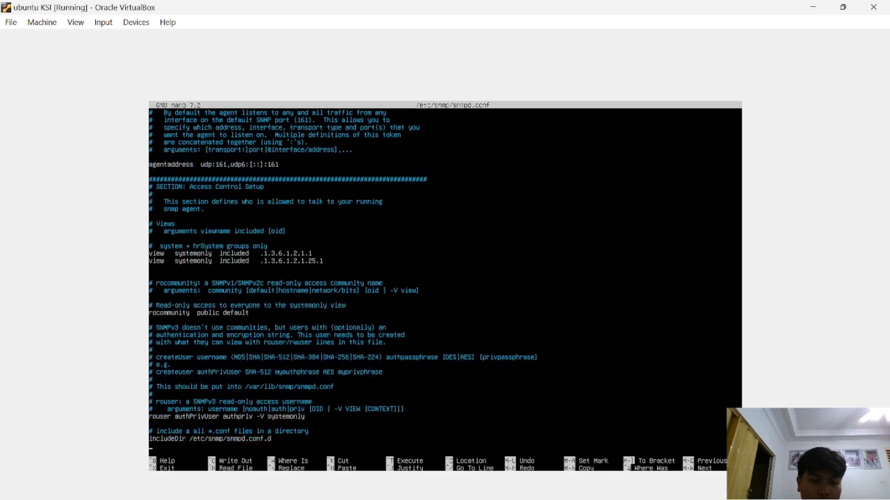
pyautogui.press('Return')
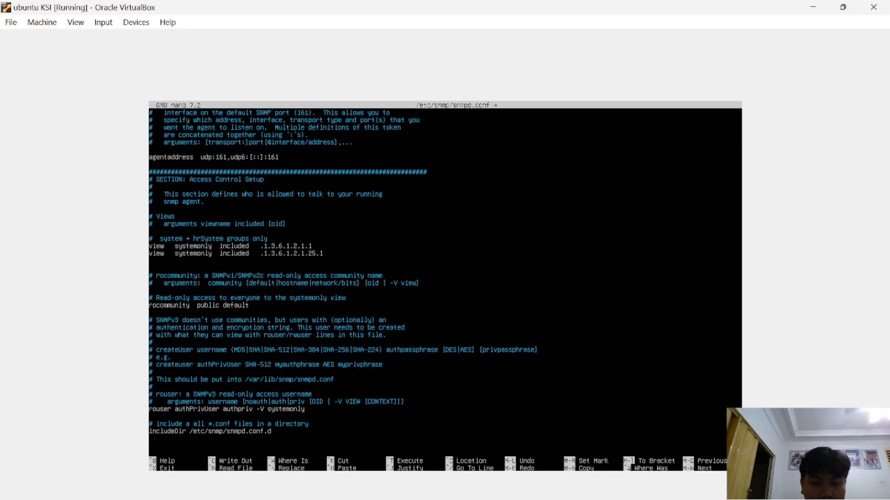
pyautogui.write('disk /')
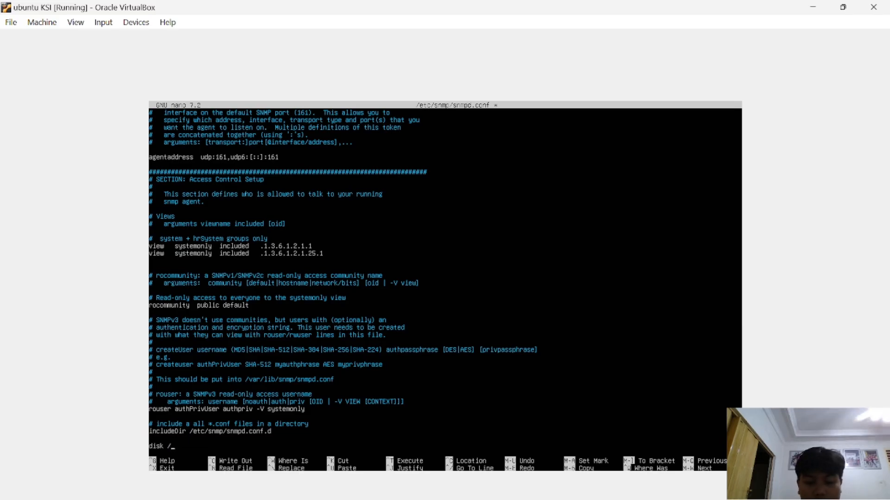
# Save snmpd.conf with the disk directive and close the editor
pyautogui.hotkey('ctrl', 'o')
pyautogui.press('Return')
pyautogui.hotkey('ctrl', 'x')
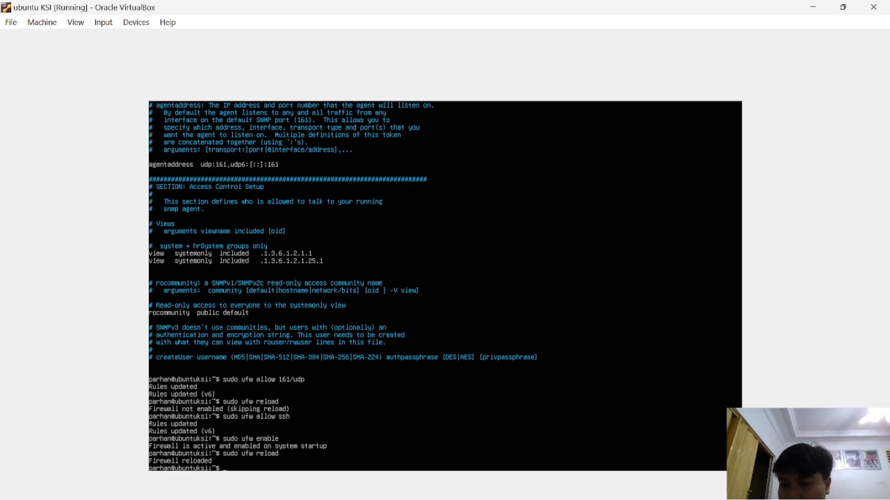
# Switch to the Windows host, open Command Prompt and enter the beginning of a ping command
pyautogui.press('super+d')
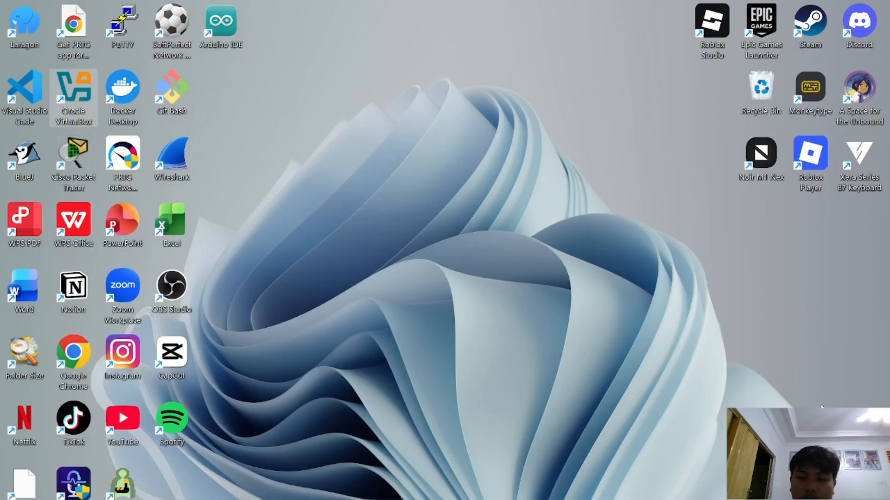
pyautogui.press('super')
pyautogui.write('c')
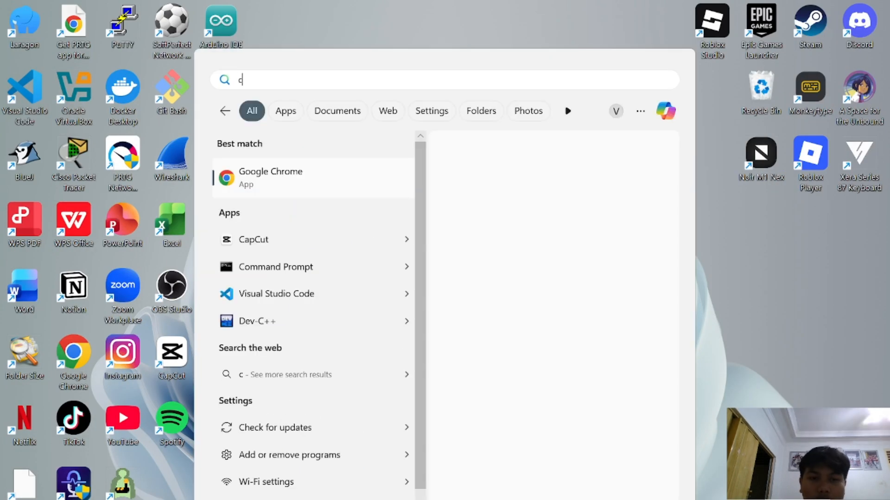
pyautogui.write('om')
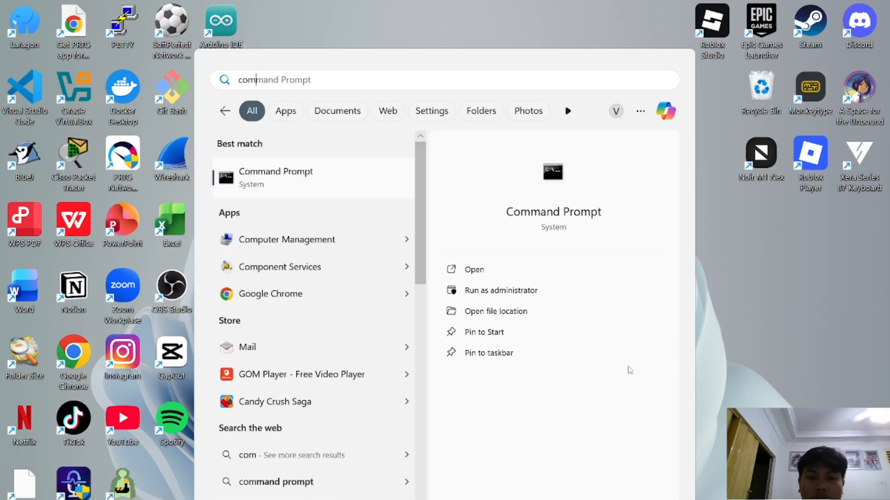
pyautogui.click(508, 267)
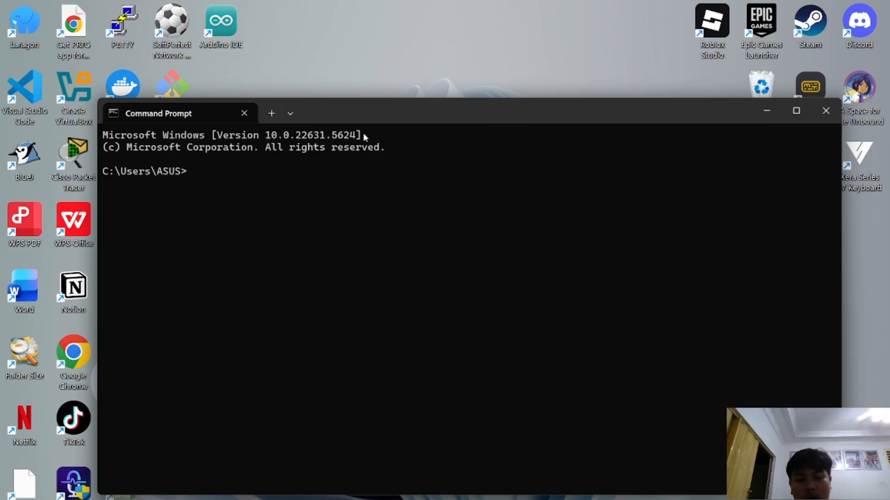
pyautogui.write('ping')
# Switch back to the Ubuntu virtual machine and list its network interface addresses with "ip a"
pyautogui.hotkey('alt', 'Tab')
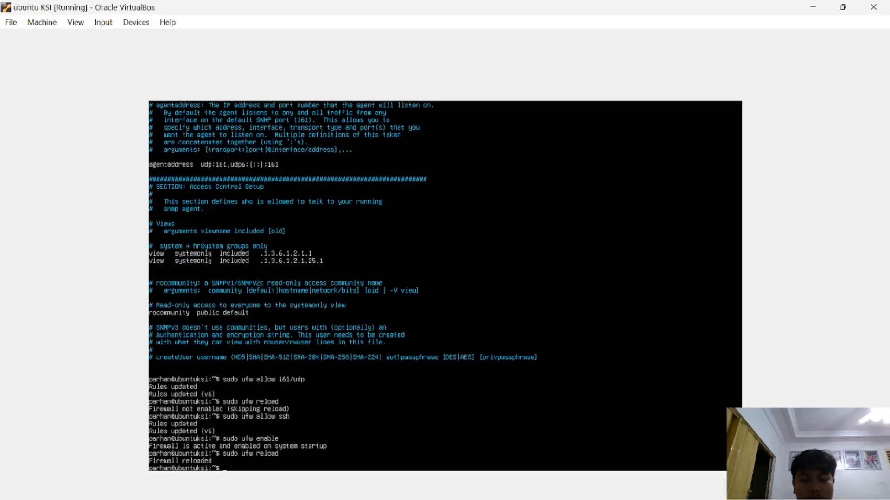
pyautogui.write('ip')
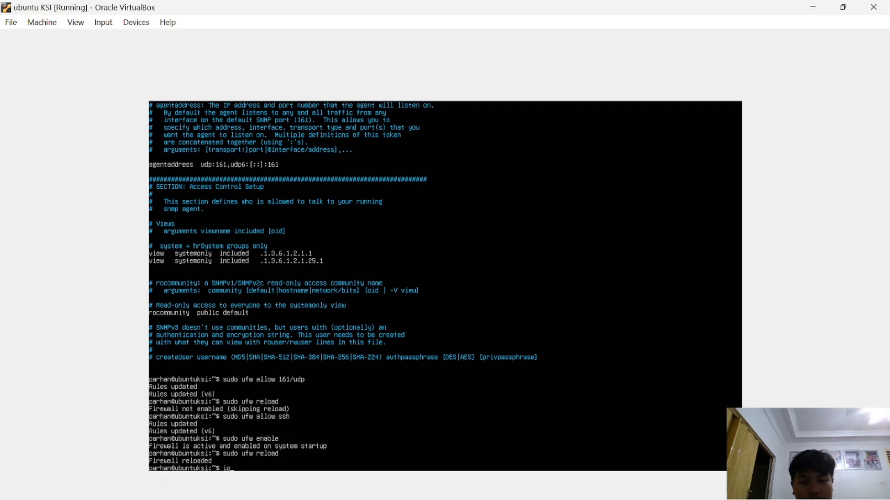
pyautogui.write(' a')
pyautogui.press('Return')
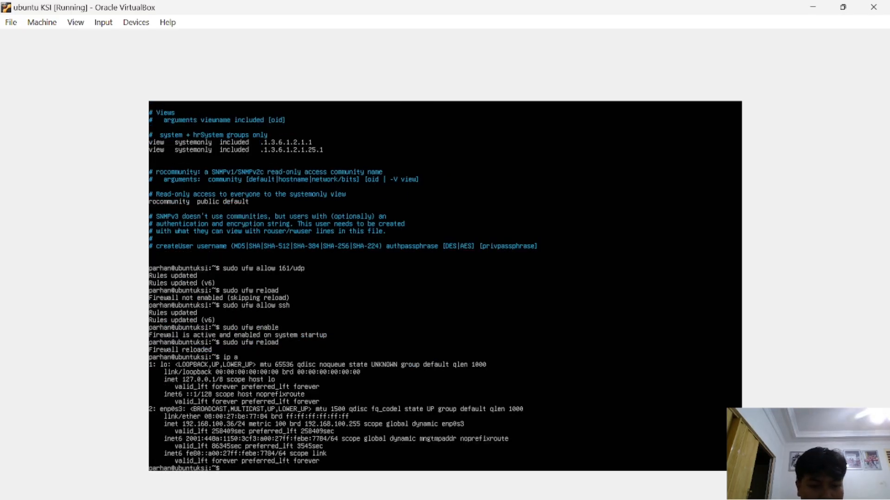
# Return to the Windows Command Prompt, ping the Ubuntu server at 192.168.100.36, and close the Command Prompt
pyautogui.hotkey('alt', 'Tab')
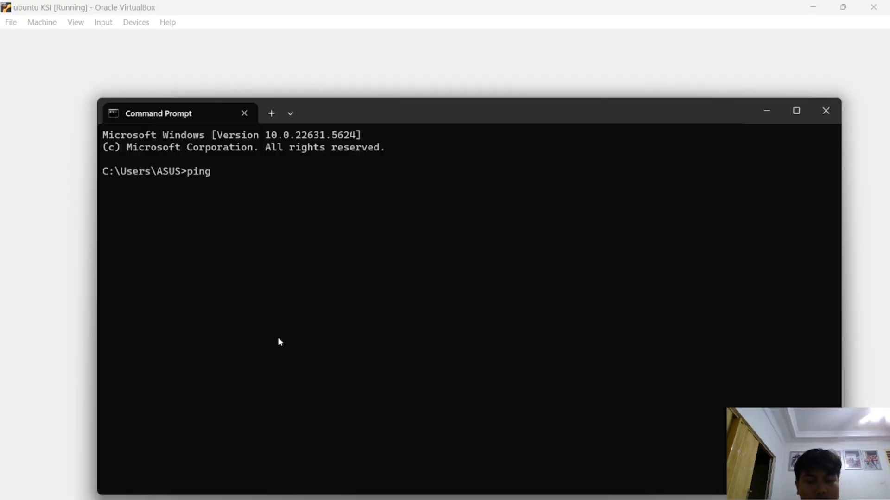
pyautogui.write('192.168.10')
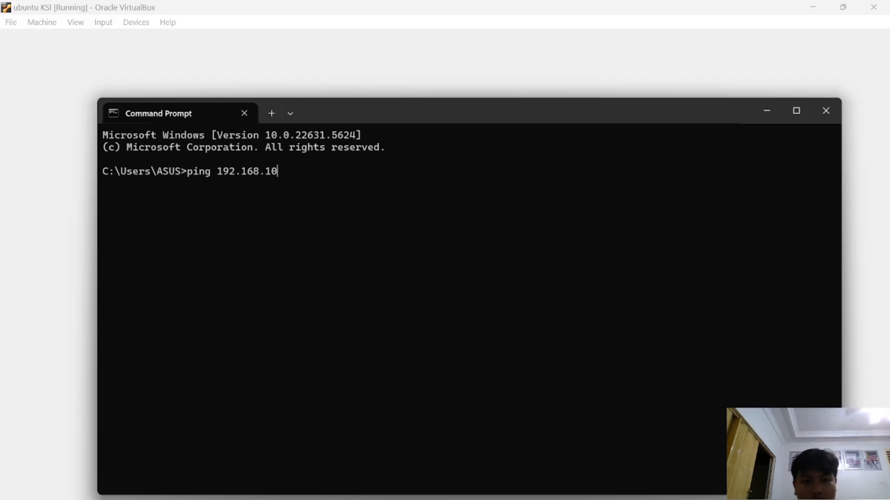
pyautogui.write('0.36')
pyautogui.press('Return')
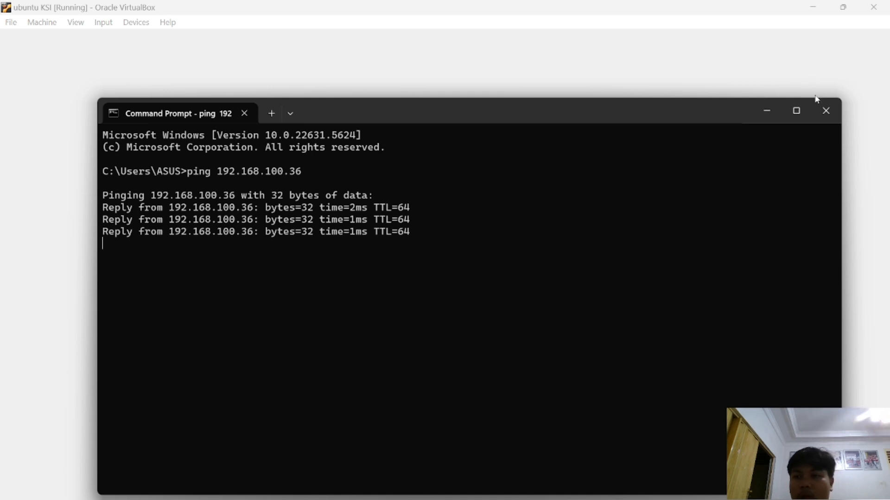
pyautogui.click(819, 109)
# Leave the virtual machine window, open PRTG Network Monitor in a maximized browser window and log in to its web interface
pyautogui.click(862, 5)
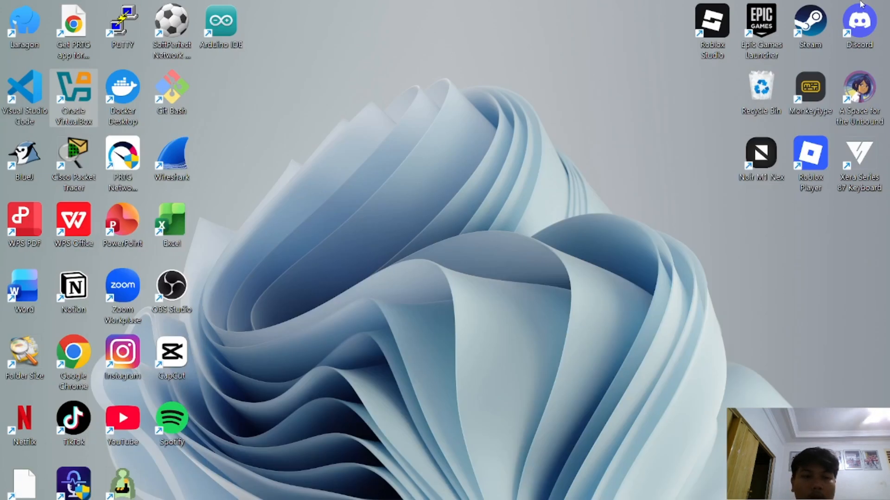
pyautogui.doubleClick(123, 155)
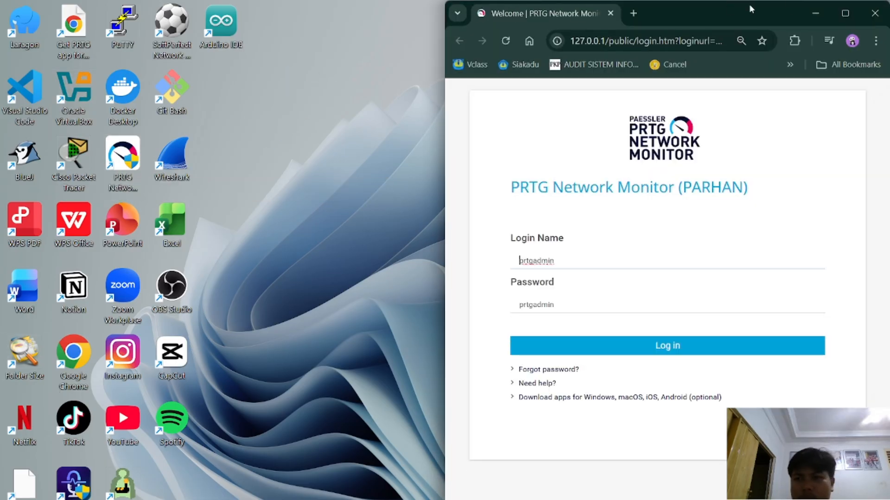
pyautogui.click(844, 14)
pyautogui.click(377, 273)
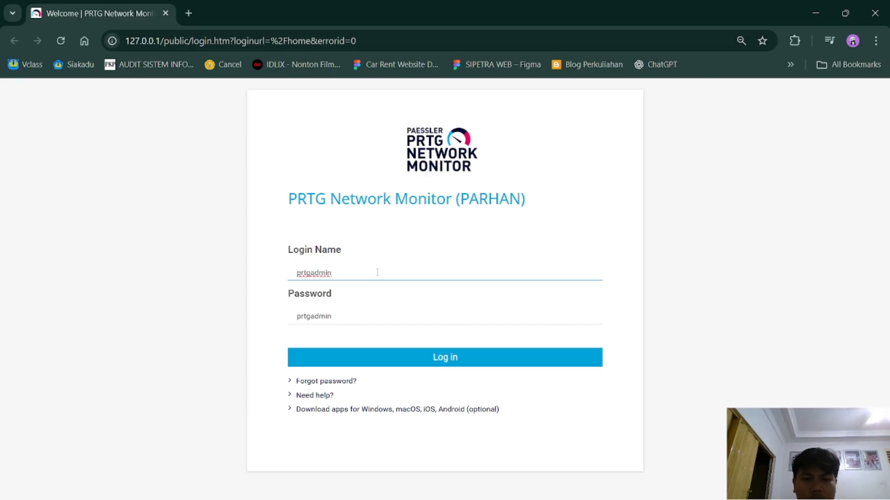
pyautogui.click(351, 357)
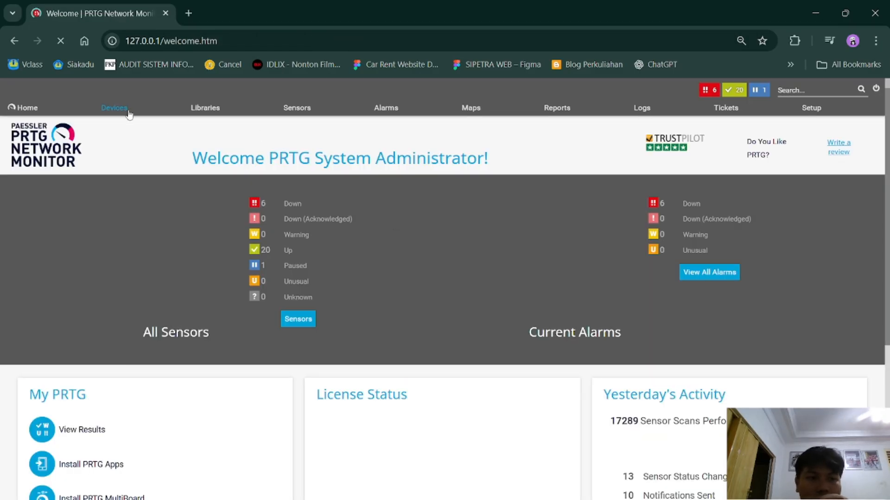
# Open the overview of all devices in the Root group
pyautogui.click(130, 115)
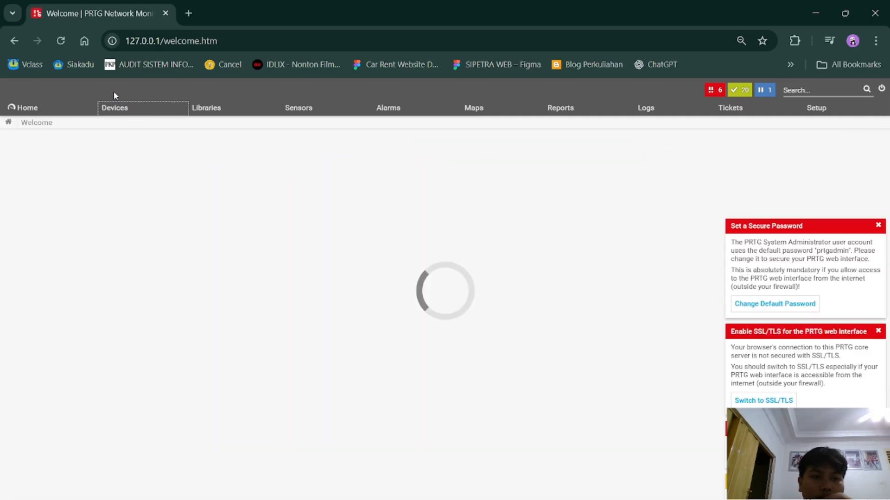
pyautogui.moveTo(118, 107)
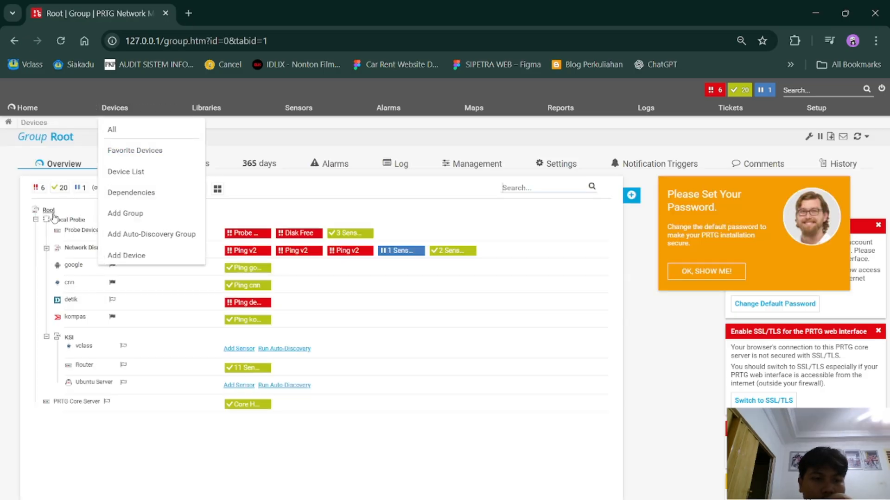
pyautogui.click(66, 266)
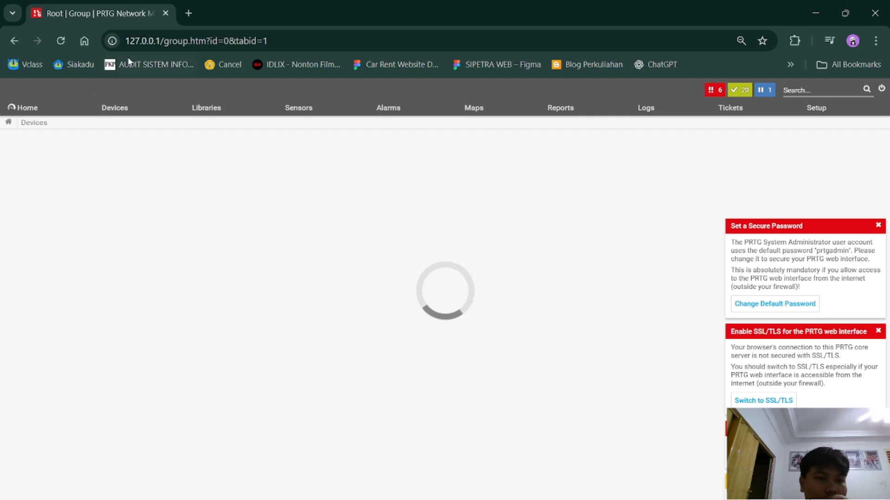
pyautogui.click(14, 41)
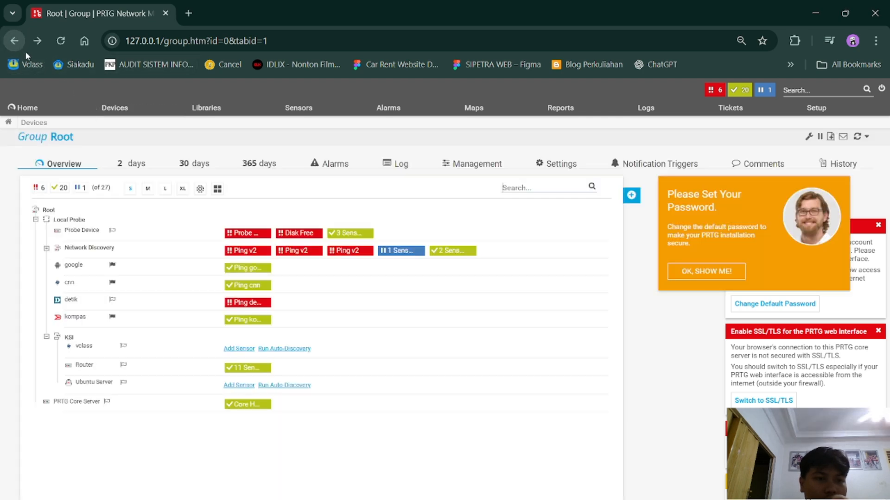
# Start adding a device to the KSI group, named "Ubuntu server" with IPv4 address 192.168.100.36
pyautogui.rightClick(71, 341)
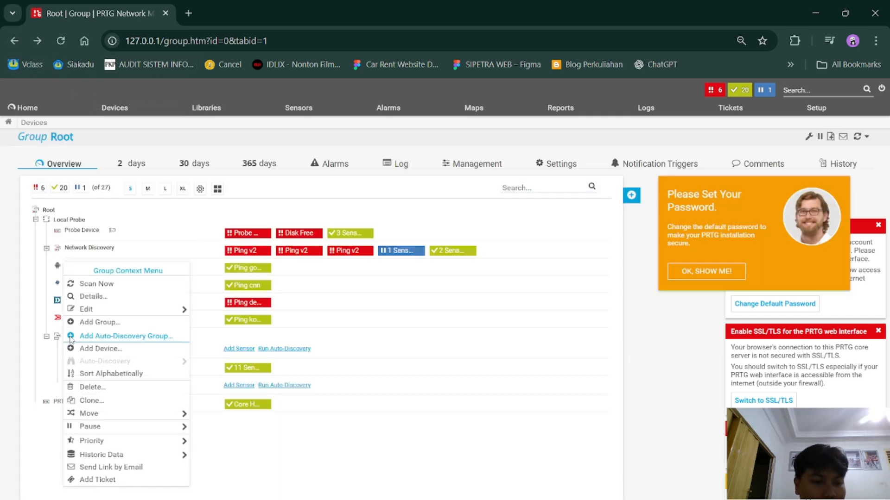
pyautogui.click(116, 348)
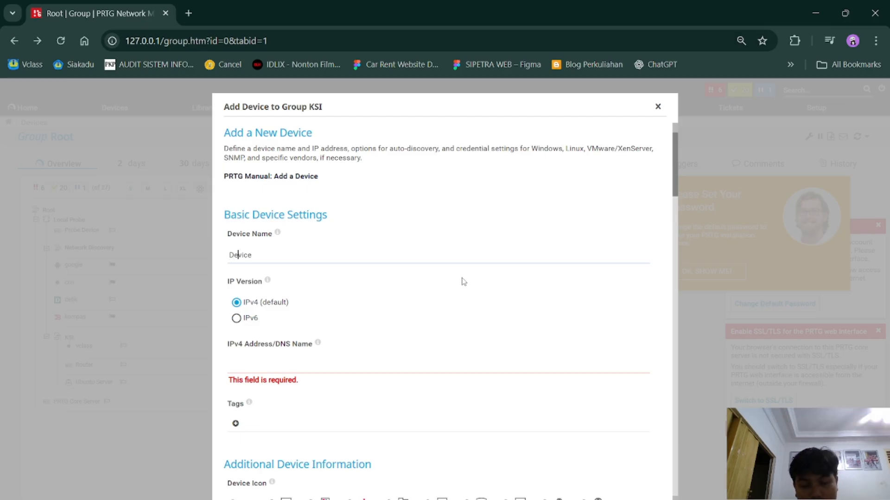
pyautogui.write('Ubn')
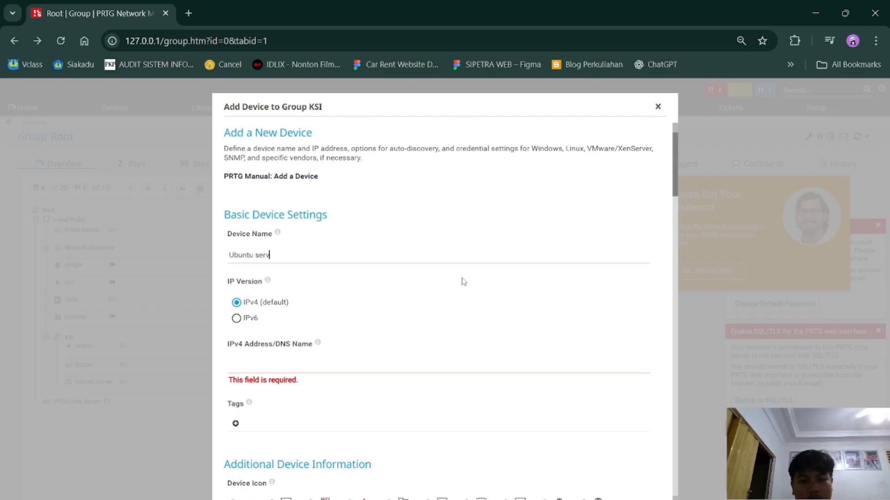
pyautogui.click(361, 365)
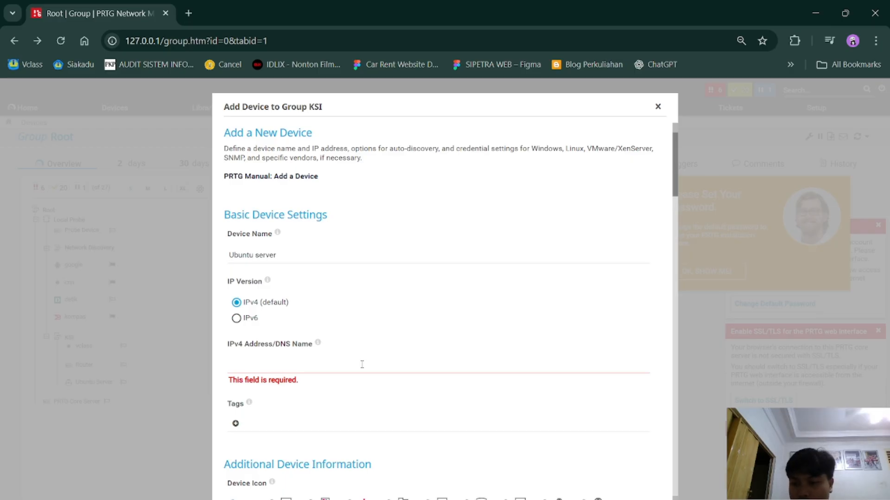
pyautogui.write('192.168.100.36')
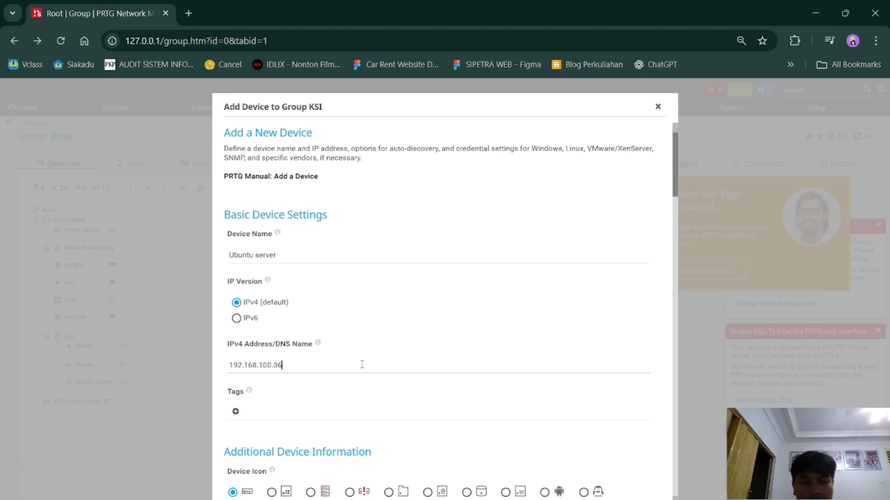
# Choose the round red logo, first in the fifth icon row, as the new device's icon
pyautogui.scroll(-2, 362, 364)
pyautogui.scroll(-2, 316, 423)
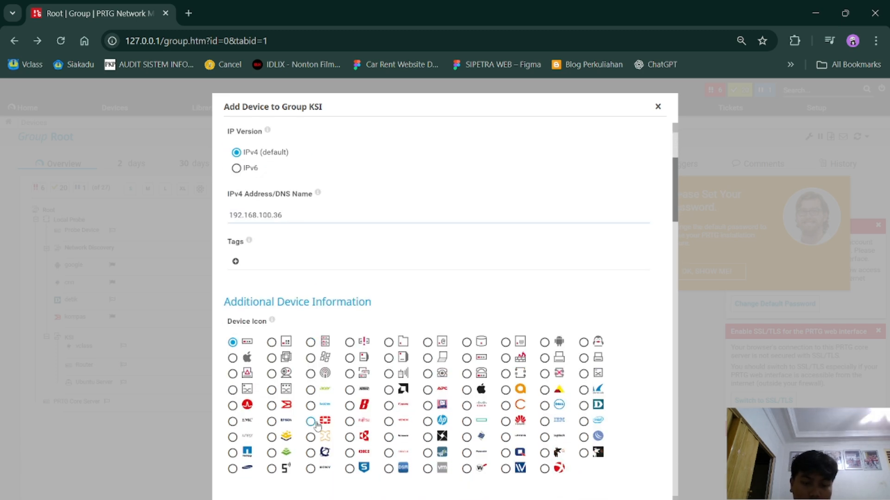
pyautogui.click(232, 374)
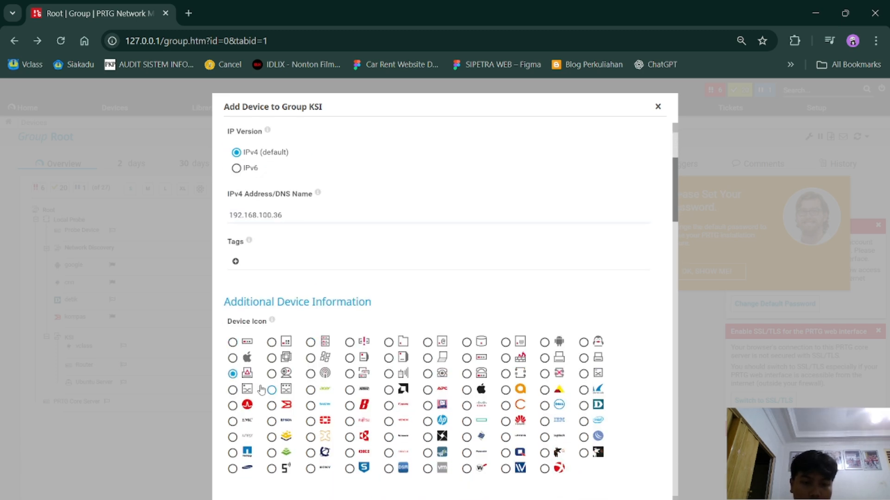
pyautogui.click(233, 406)
pyautogui.scroll(-4, 419, 440)
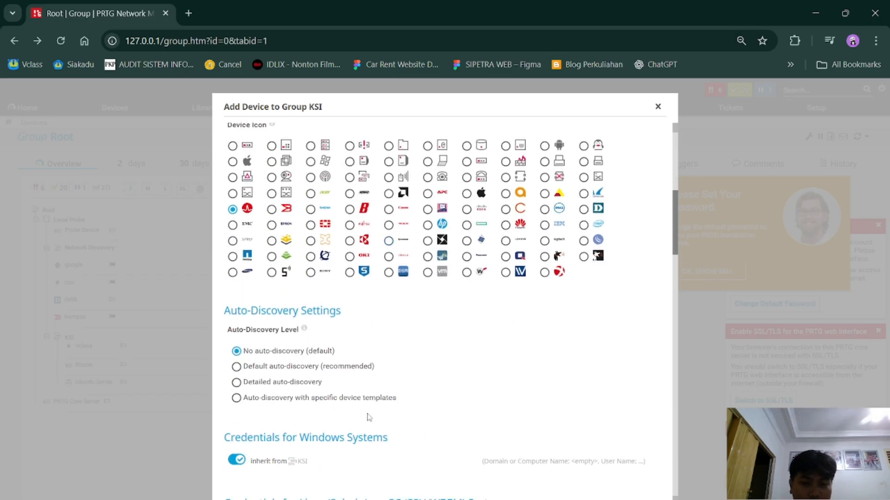
pyautogui.scroll(-3, 368, 417)
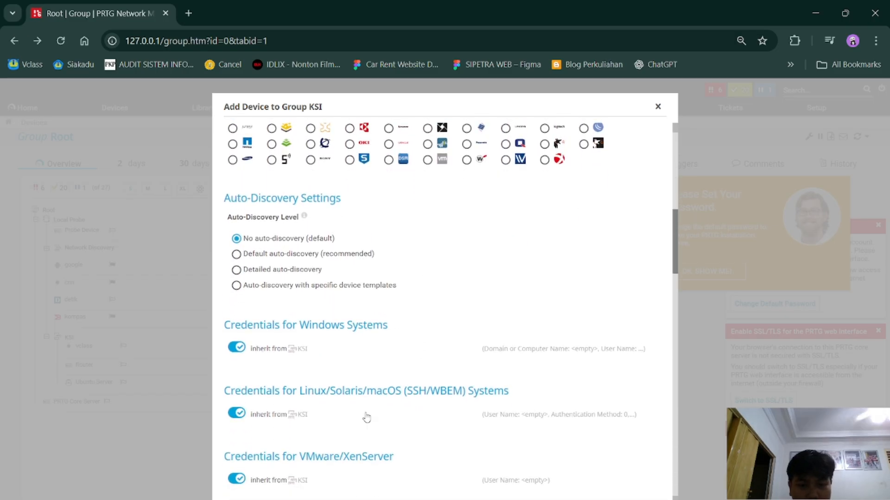
pyautogui.scroll(-2, 367, 418)
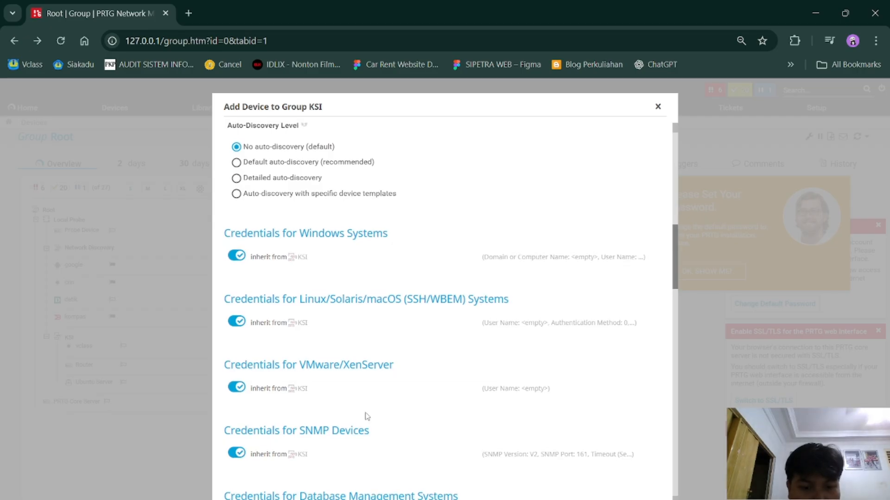
pyautogui.click(237, 453)
pyautogui.scroll(-3, 473, 412)
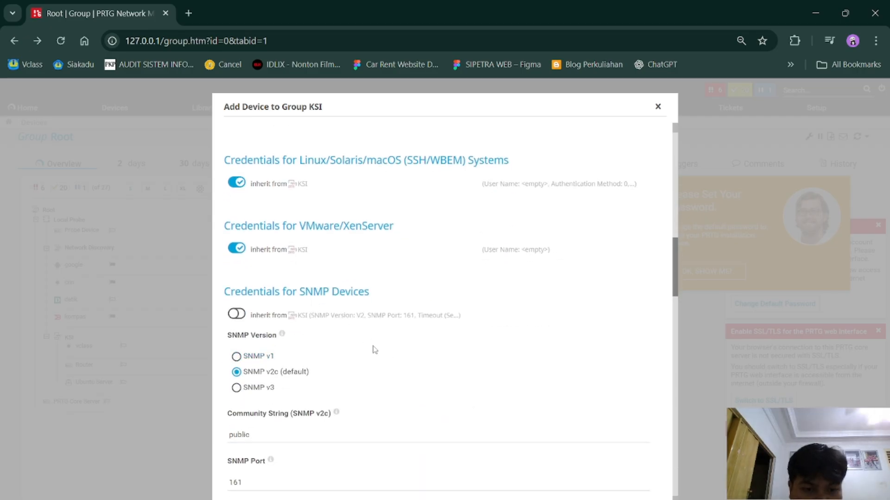
pyautogui.scroll(-2, 420, 376)
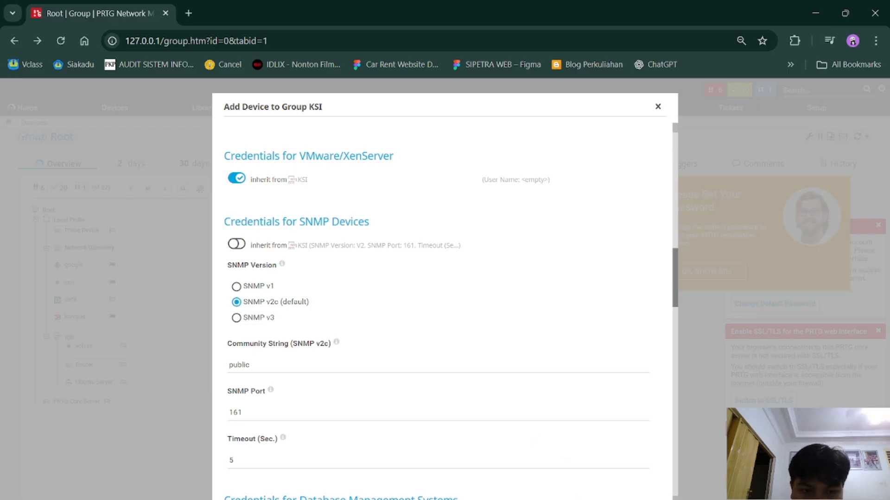
pyautogui.press('Escape')
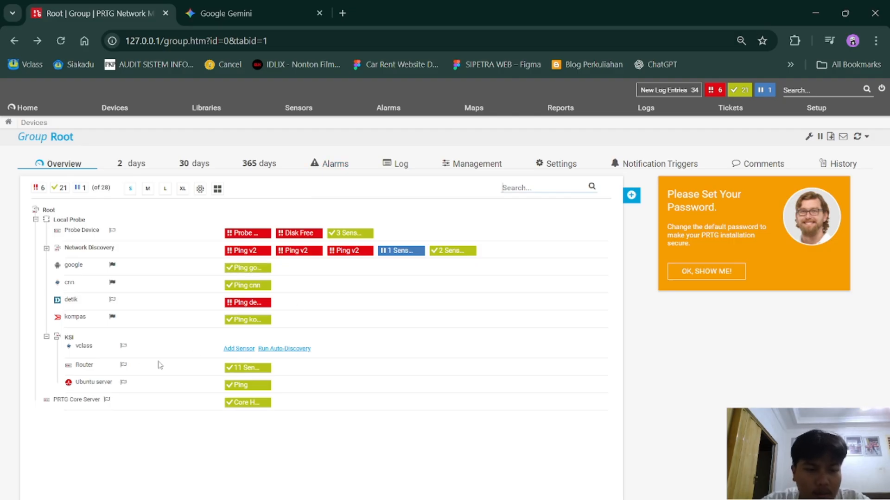
# Open the Ubuntu server device and start adding an SNMP Traffic sensor from the sensor types filtered by SNMP technology
pyautogui.click(98, 383)
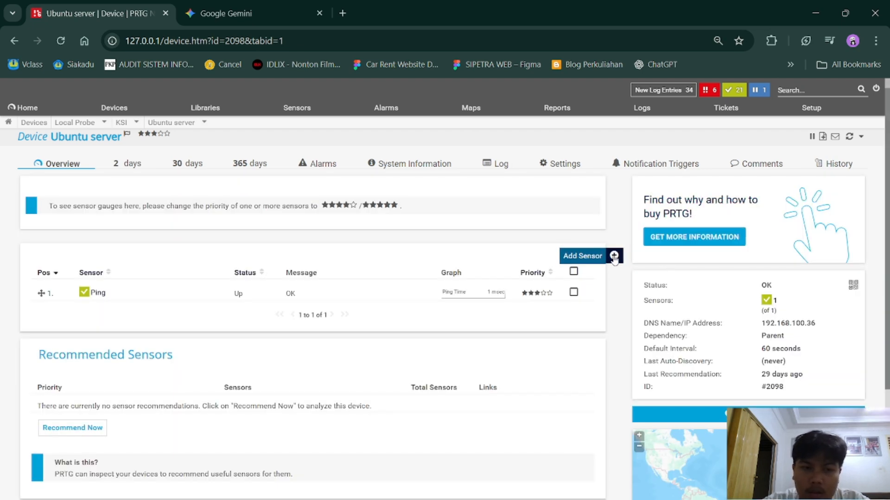
pyautogui.click(591, 256)
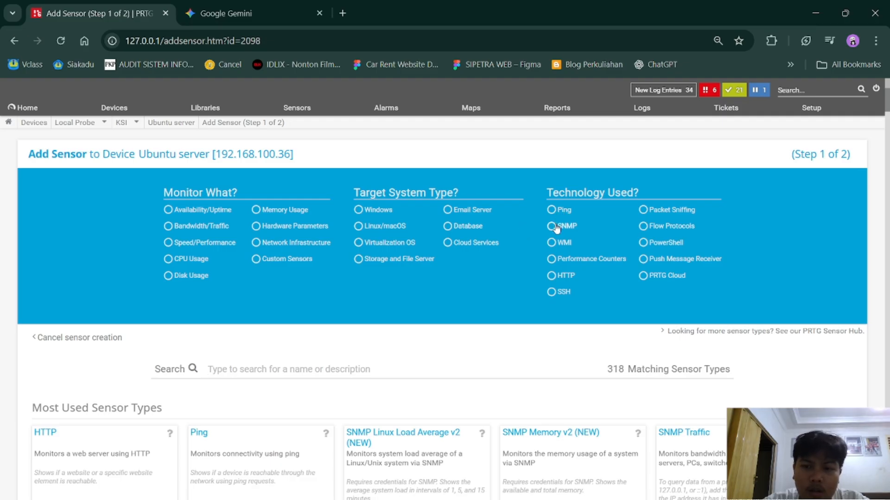
pyautogui.click(551, 227)
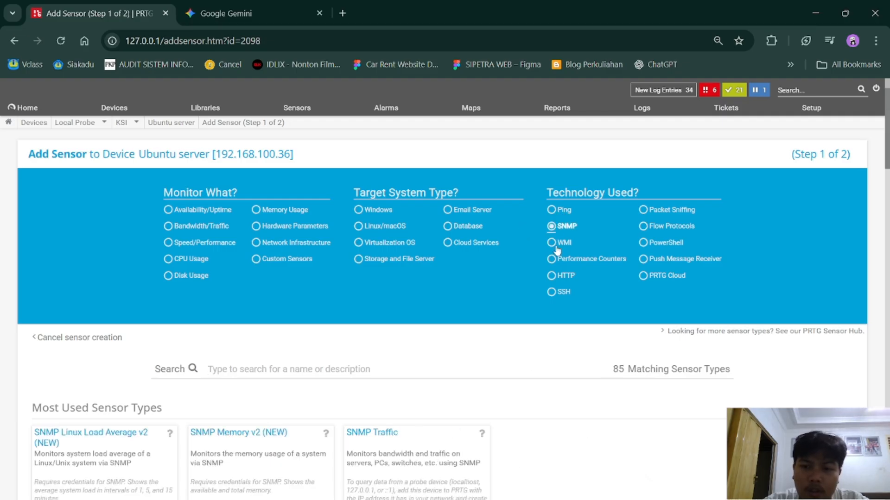
pyautogui.scroll(-2, 515, 386)
pyautogui.scroll(-1, 348, 336)
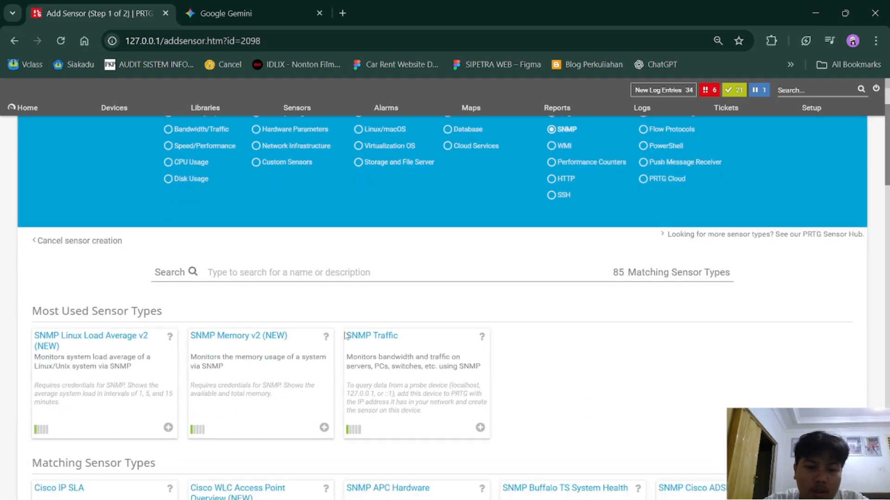
pyautogui.click(409, 362)
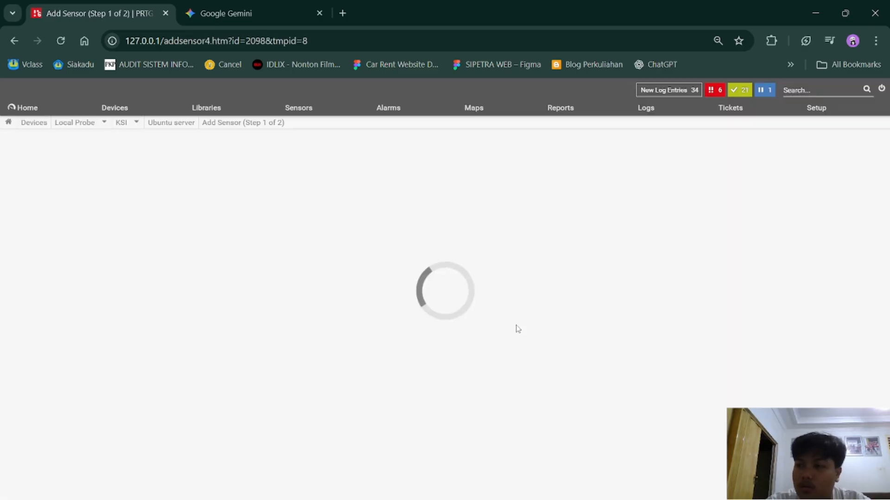
# Select the (002) enp0s3 Traffic interface, create the traffic sensor with default settings, and reload the device overview
pyautogui.scroll(6, 516, 325)
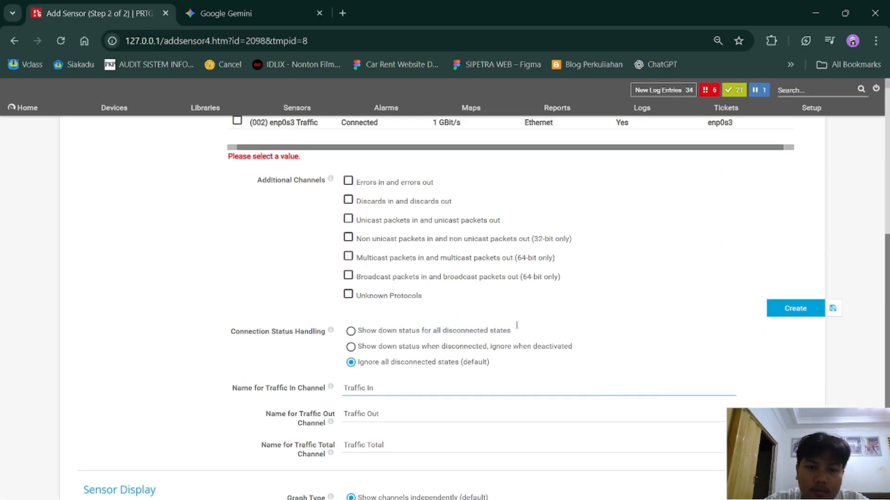
pyautogui.click(236, 323)
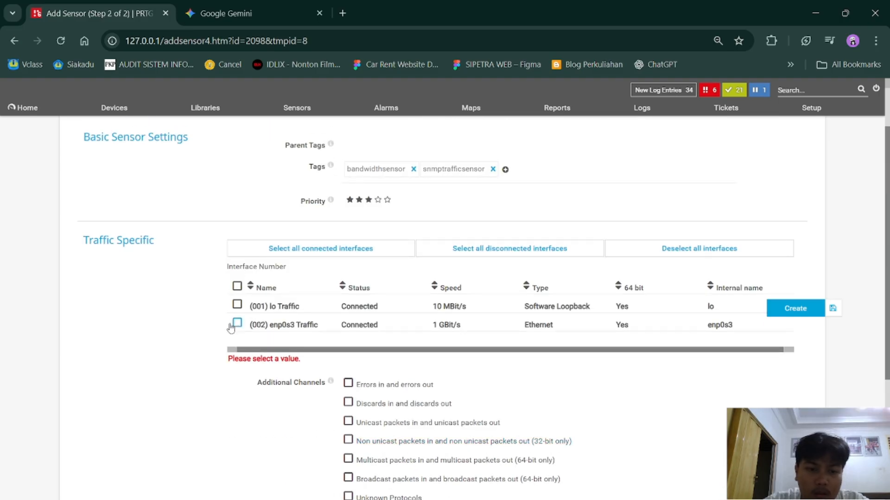
pyautogui.scroll(2, 440, 237)
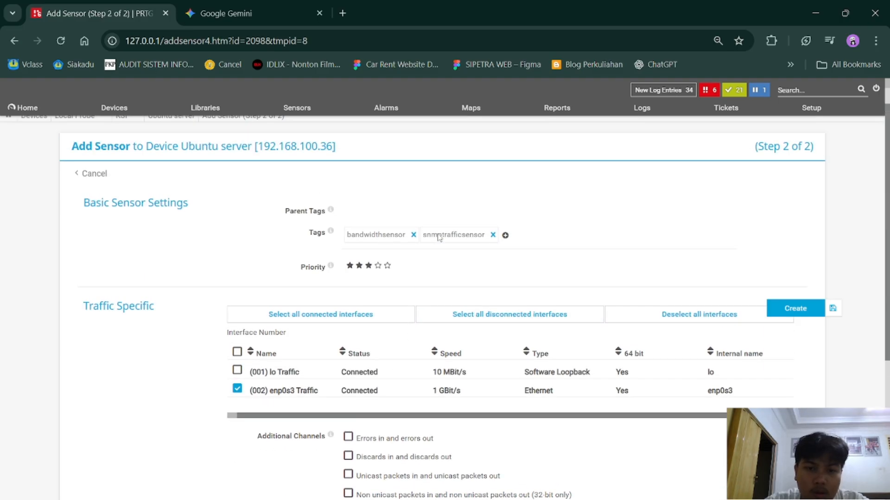
pyautogui.scroll(-7, 439, 234)
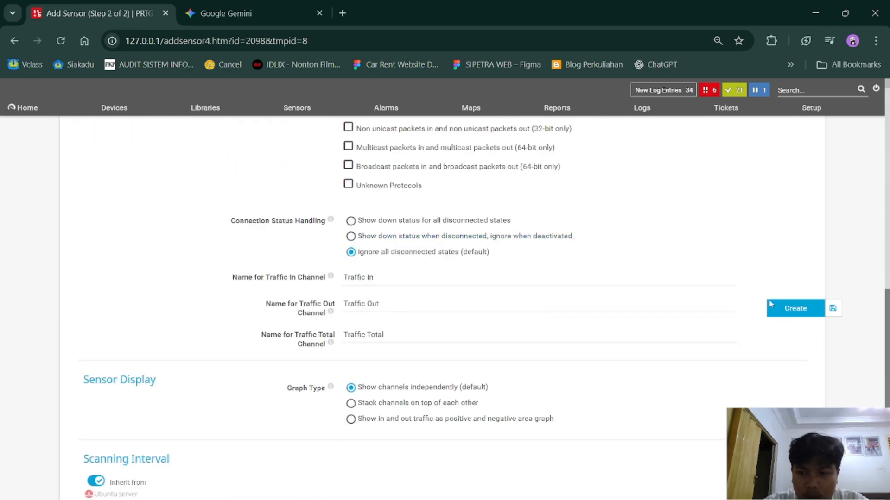
pyautogui.click(771, 304)
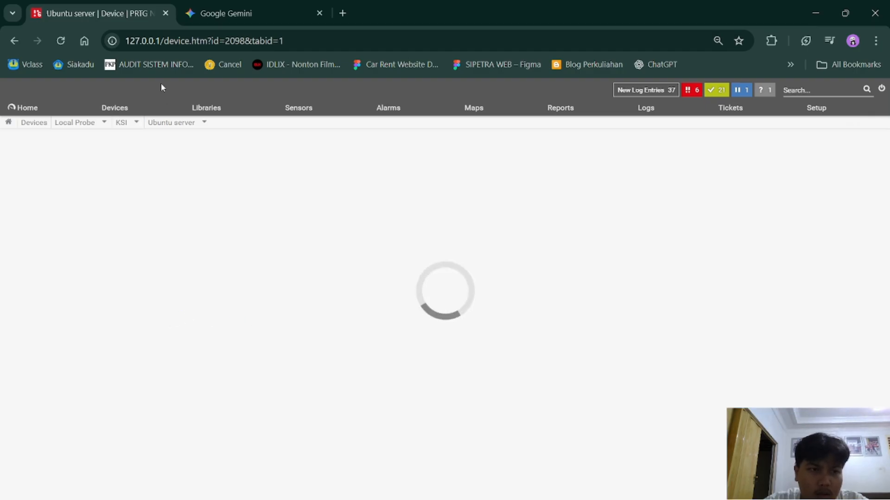
pyautogui.click(60, 41)
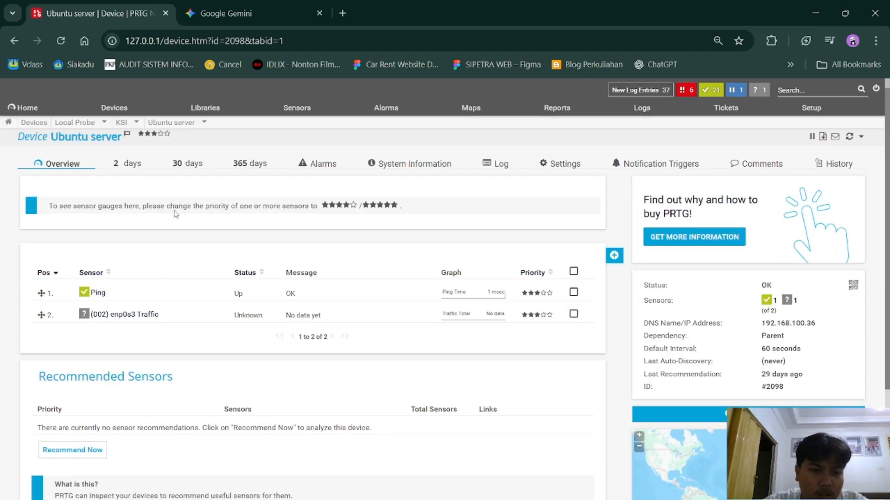
pyautogui.click(168, 307)
pyautogui.click(61, 40)
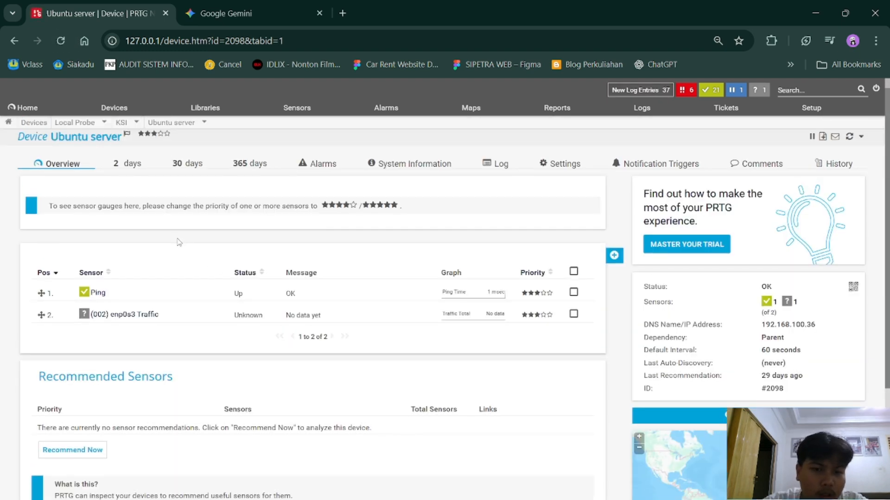
# Add an SNMP Linux Load Average v2 sensor to the Ubuntu server with default settings and reload the device overview
pyautogui.click(614, 255)
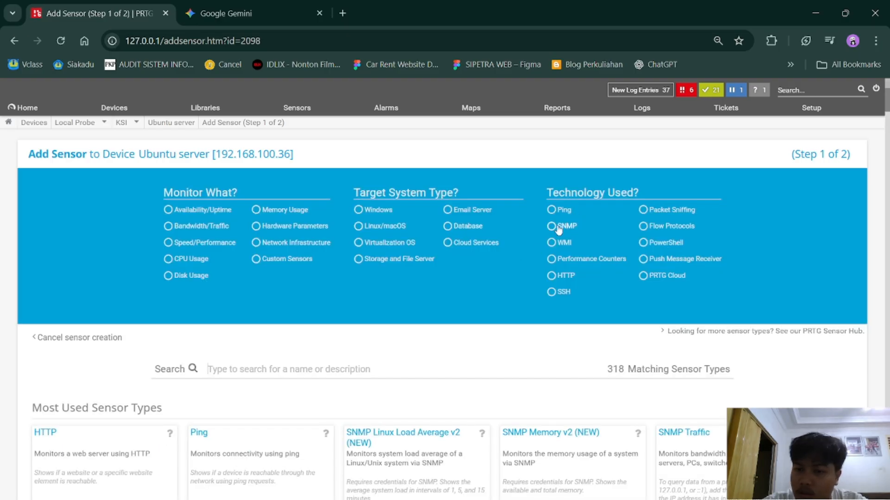
pyautogui.click(561, 228)
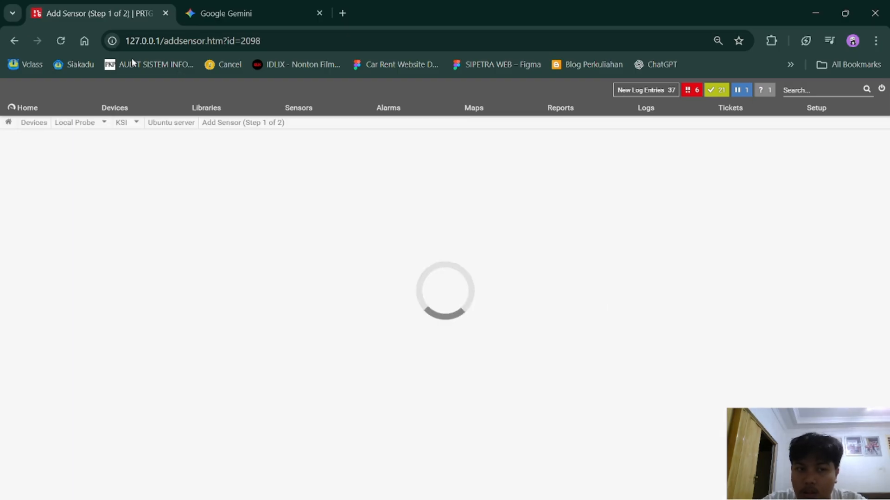
pyautogui.click(60, 41)
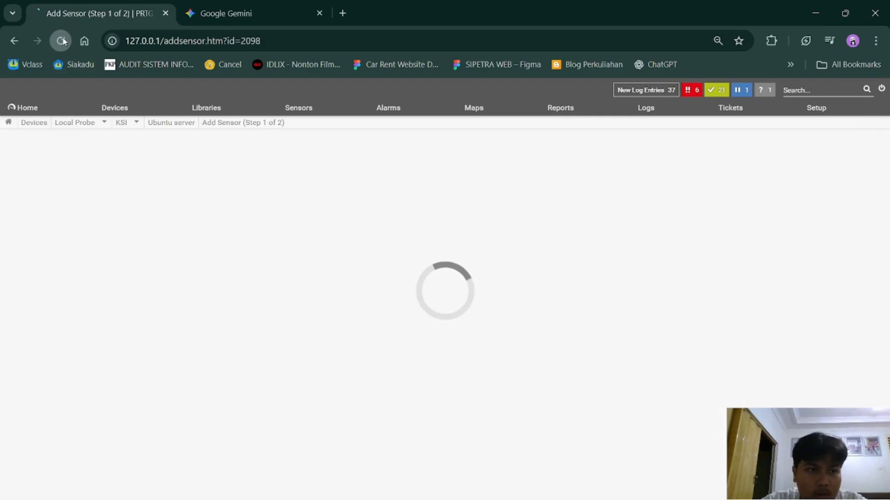
pyautogui.click(61, 40)
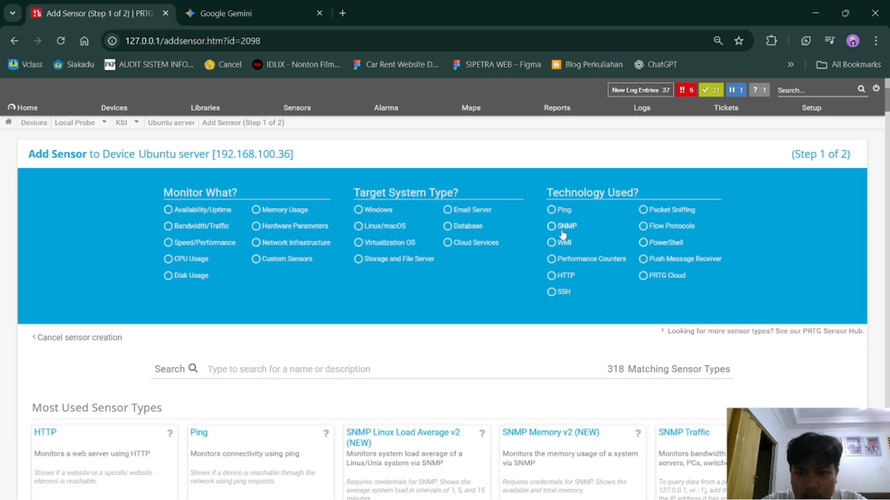
pyautogui.click(562, 229)
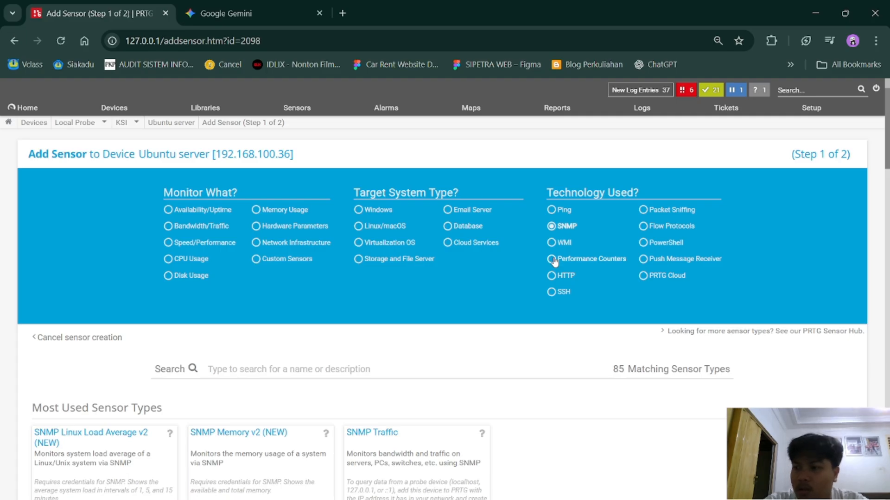
pyautogui.scroll(-2, 422, 354)
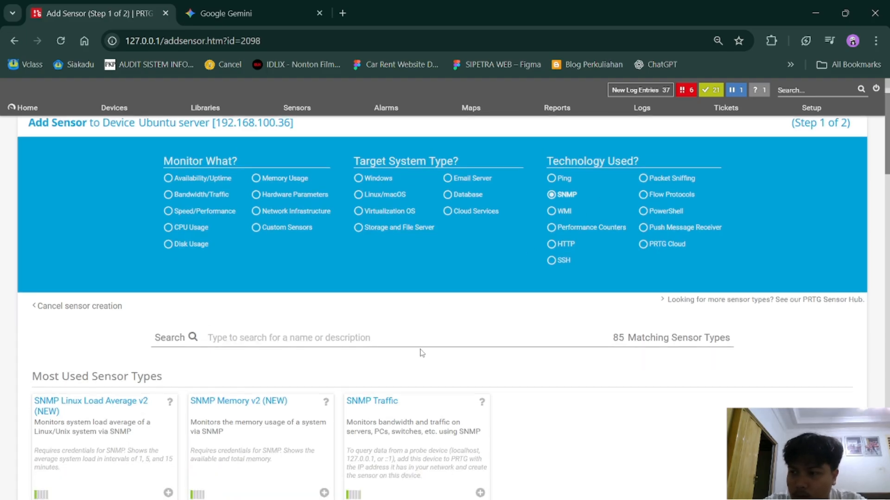
pyautogui.scroll(-1, 302, 328)
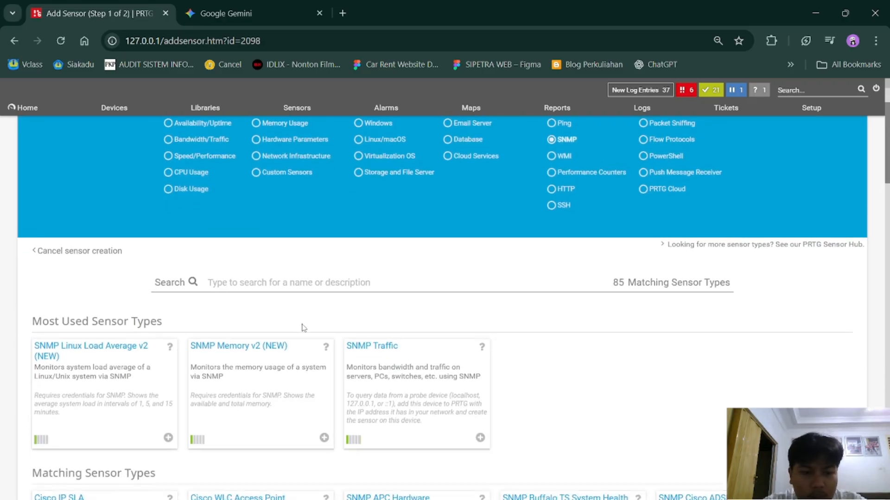
pyautogui.click(138, 348)
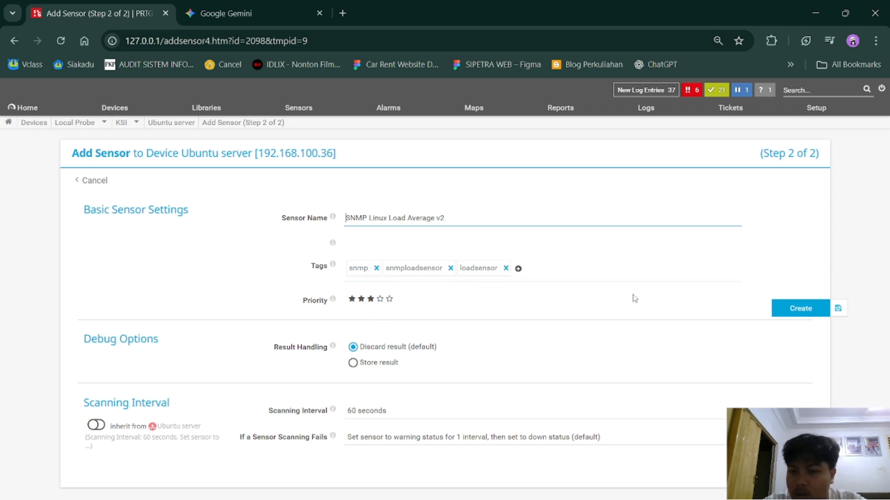
pyautogui.click(784, 313)
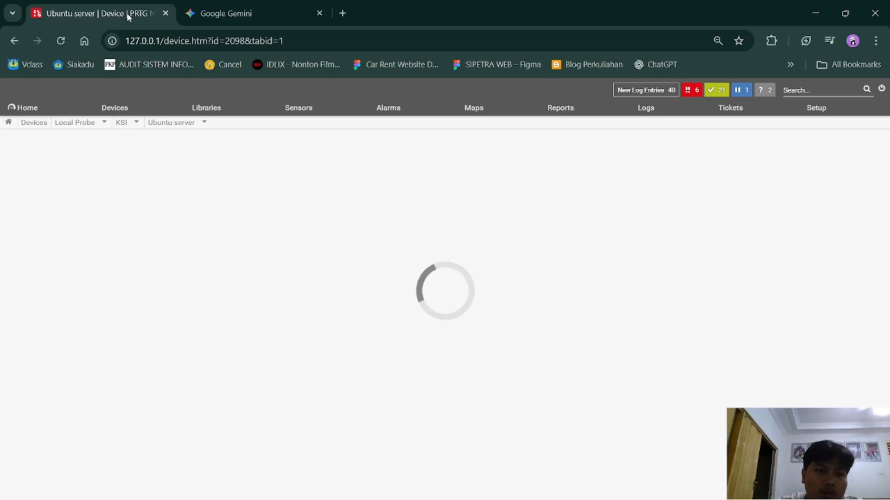
pyautogui.click(61, 41)
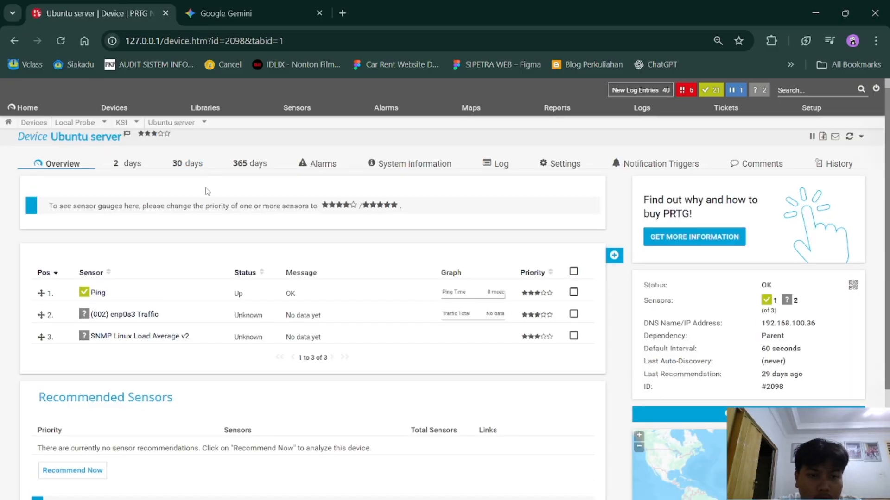
# Start adding another sensor to the Ubuntu server and filter the sensor types by SNMP technology
pyautogui.click(614, 255)
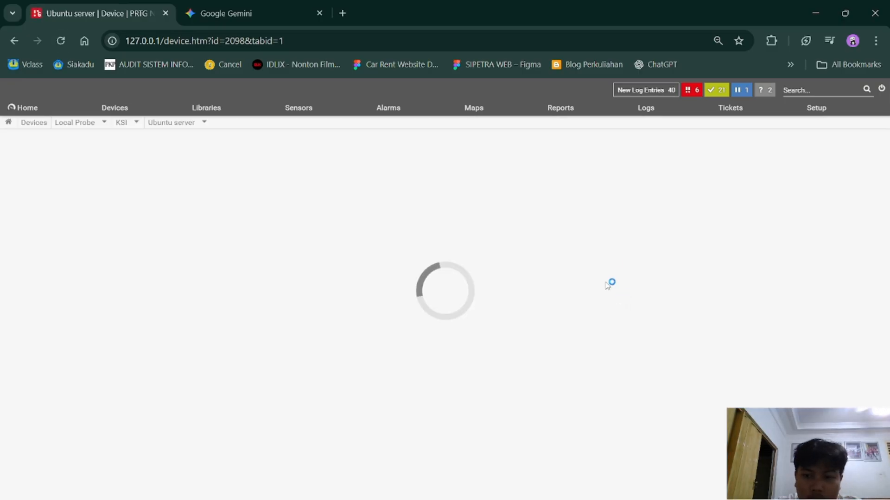
pyautogui.click(60, 40)
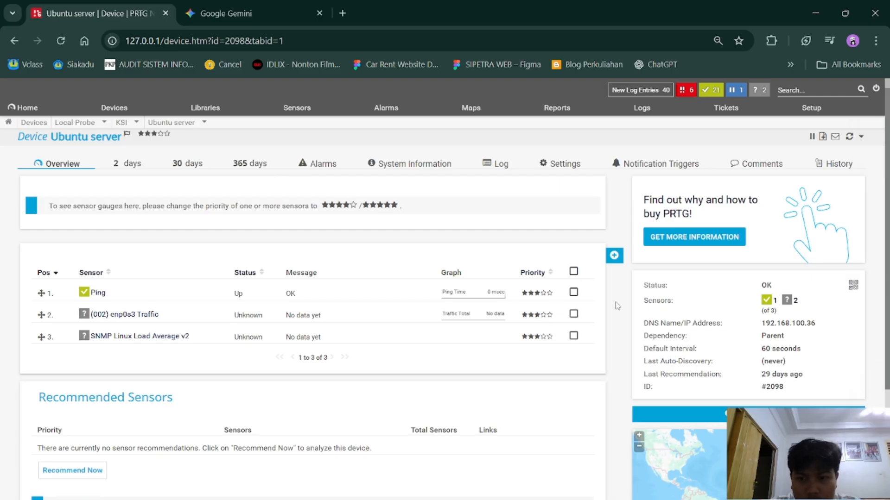
pyautogui.click(614, 256)
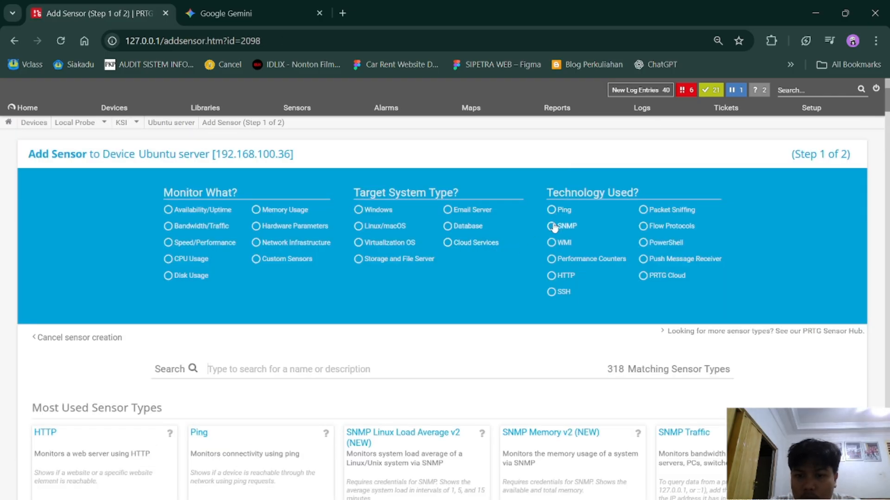
pyautogui.click(552, 226)
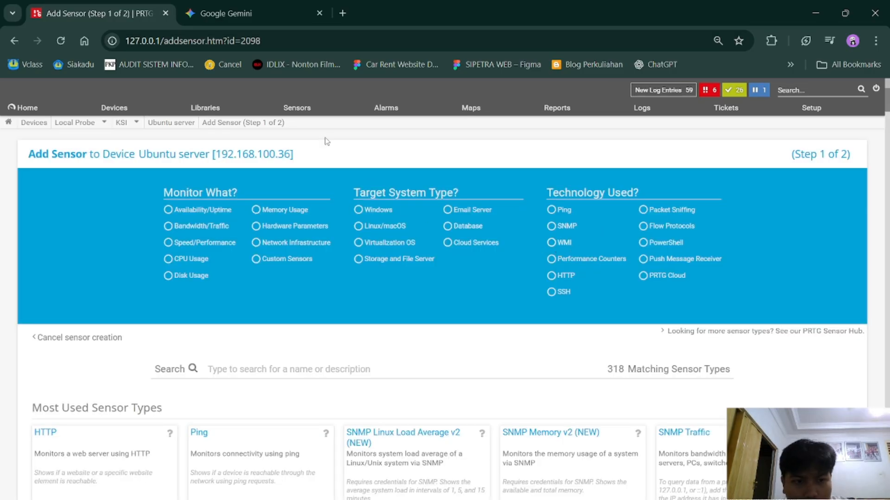
pyautogui.click(347, 366)
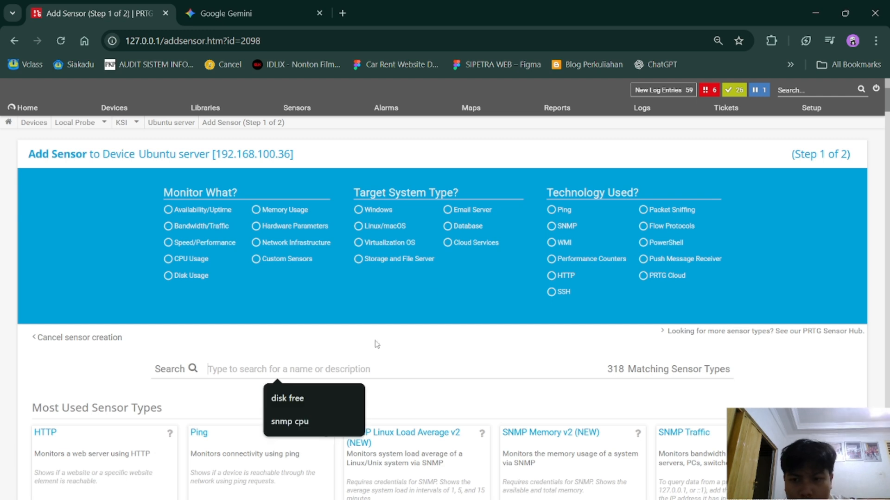
pyautogui.click(551, 226)
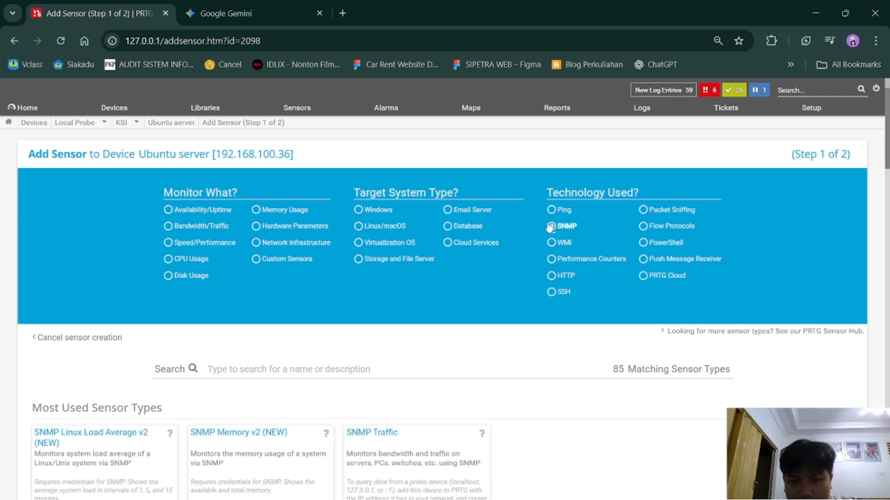
pyautogui.click(368, 368)
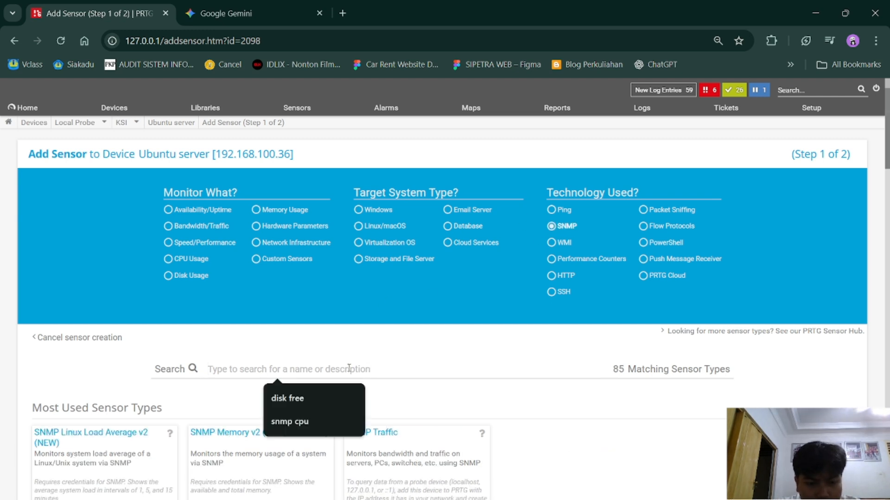
pyautogui.click(458, 399)
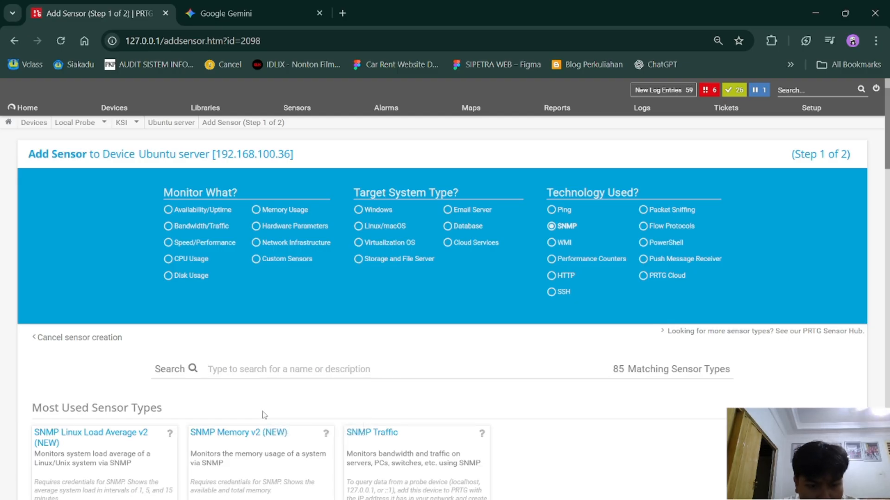
# Search the sensor types for "memo info" and create an SNMP Linux Meminfo v2 sensor with default settings
pyautogui.click(295, 359)
pyautogui.write('memo')
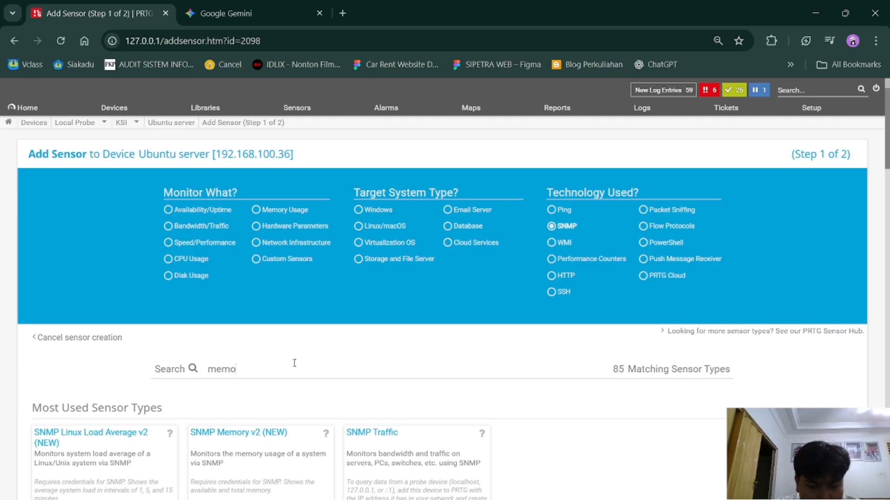
pyautogui.scroll(-3, 232, 394)
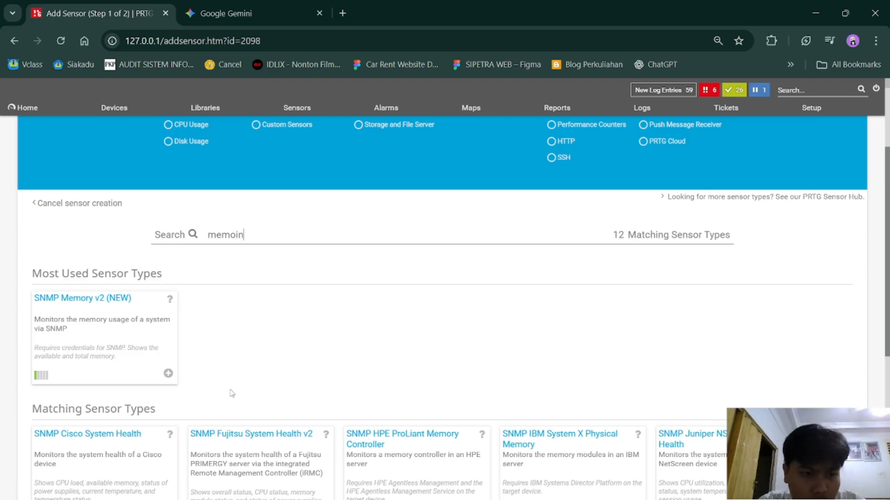
pyautogui.write('in')
pyautogui.write('info')
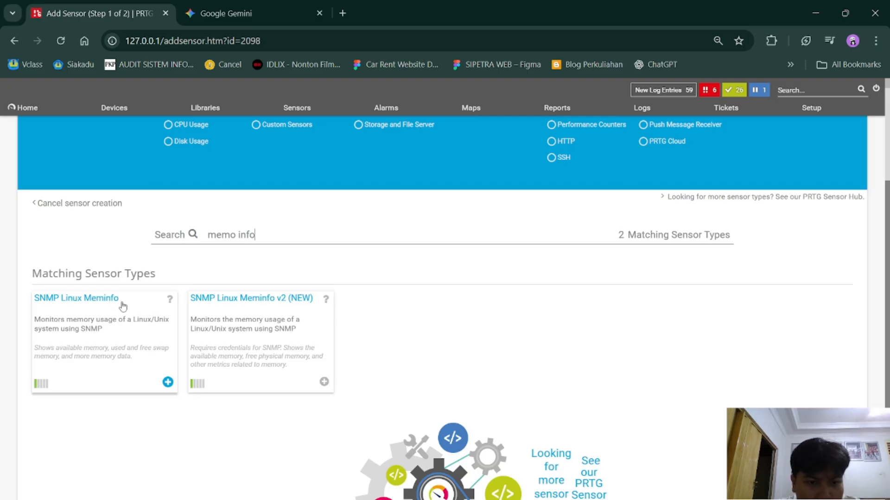
pyautogui.click(211, 308)
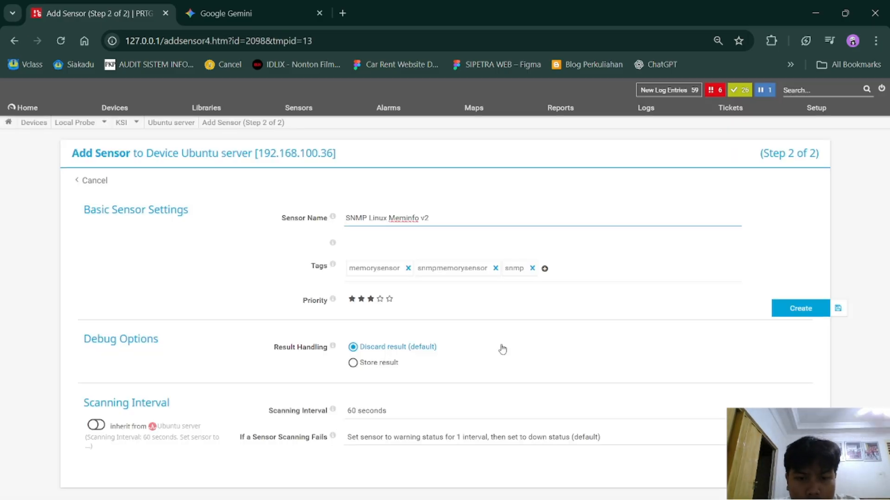
pyautogui.click(784, 313)
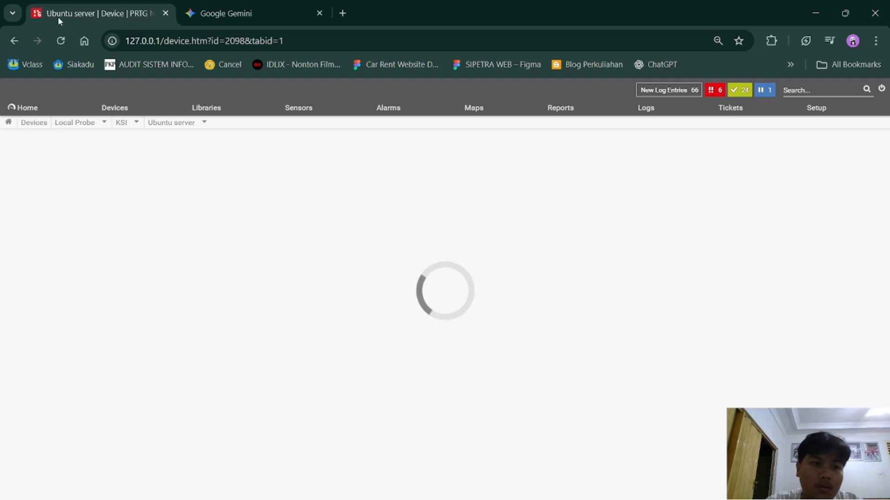
# Reload the Ubuntu server page, then open the server's device overview from the device tree
pyautogui.click(60, 37)
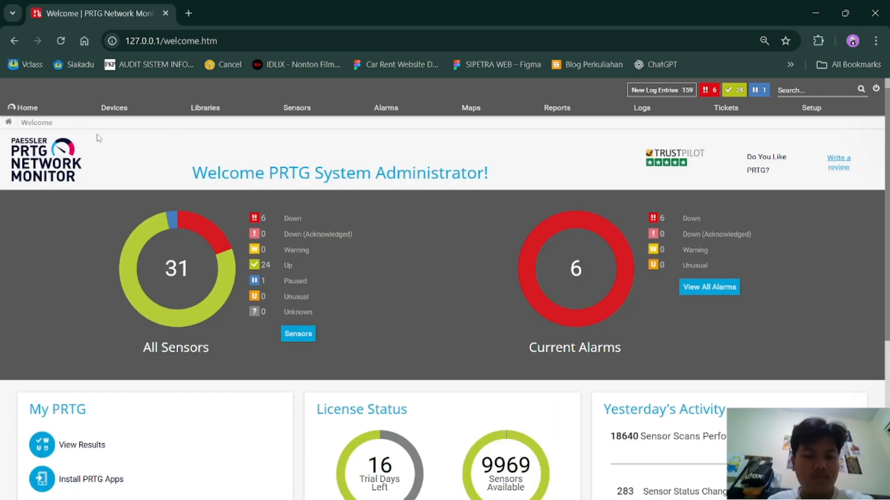
pyautogui.click(114, 108)
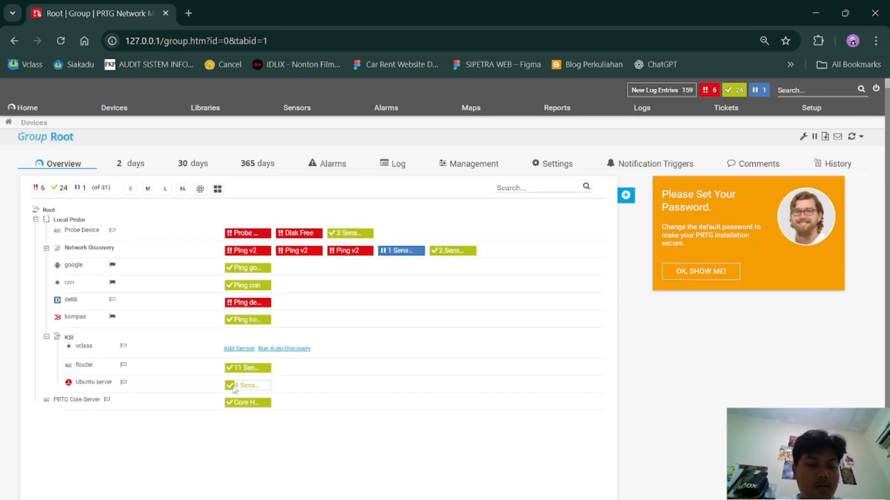
pyautogui.click(240, 387)
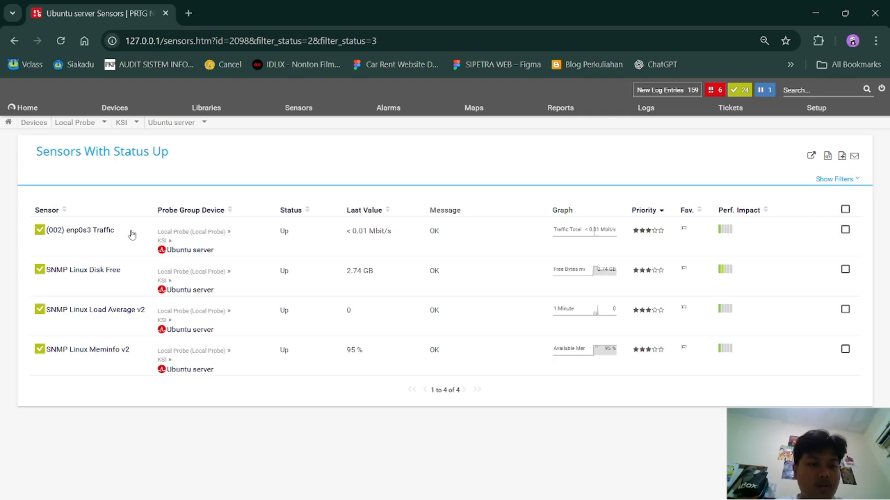
pyautogui.click(169, 123)
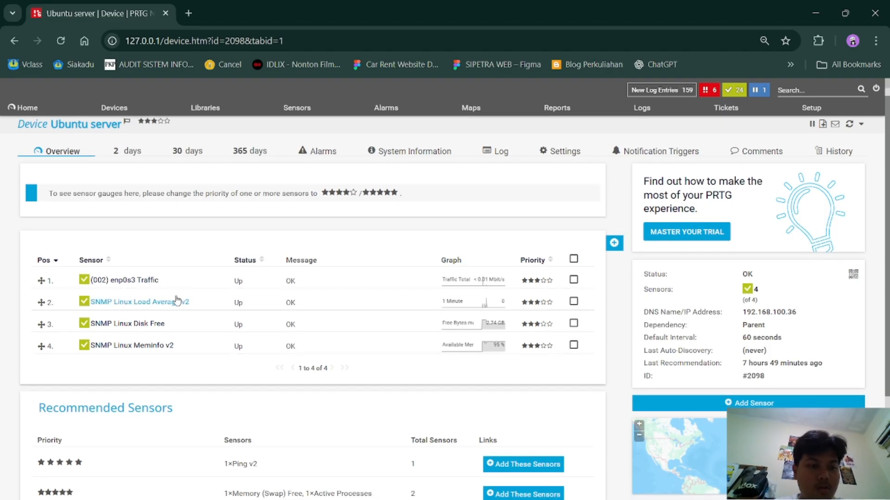
# Open the (002) enp0s3 Traffic sensor and view its live data graph and value table
pyautogui.scroll(-1, 172, 299)
pyautogui.click(142, 281)
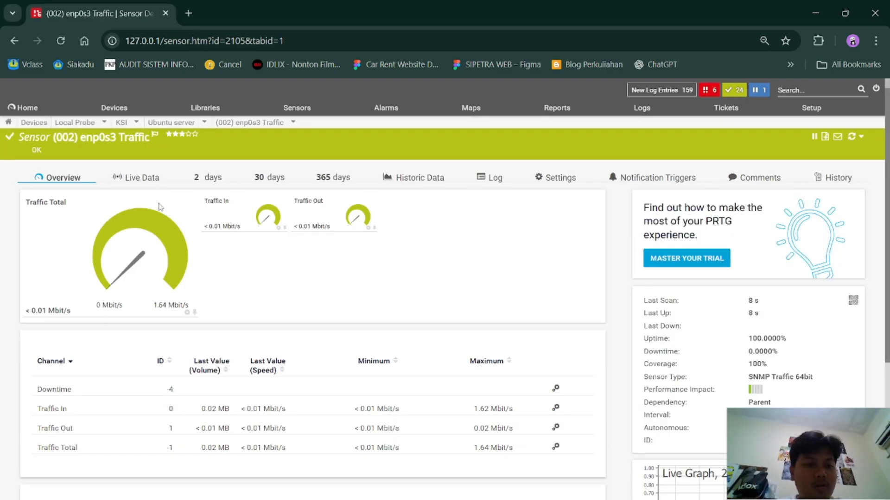
pyautogui.click(146, 181)
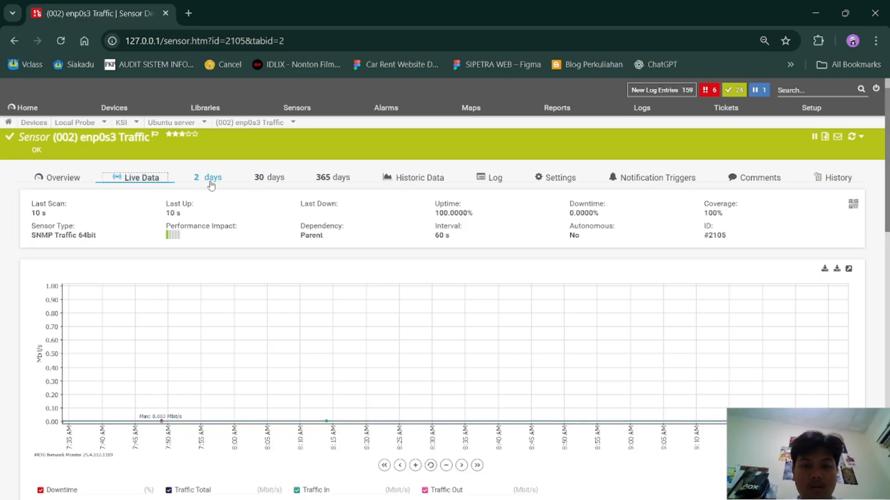
pyautogui.click(400, 183)
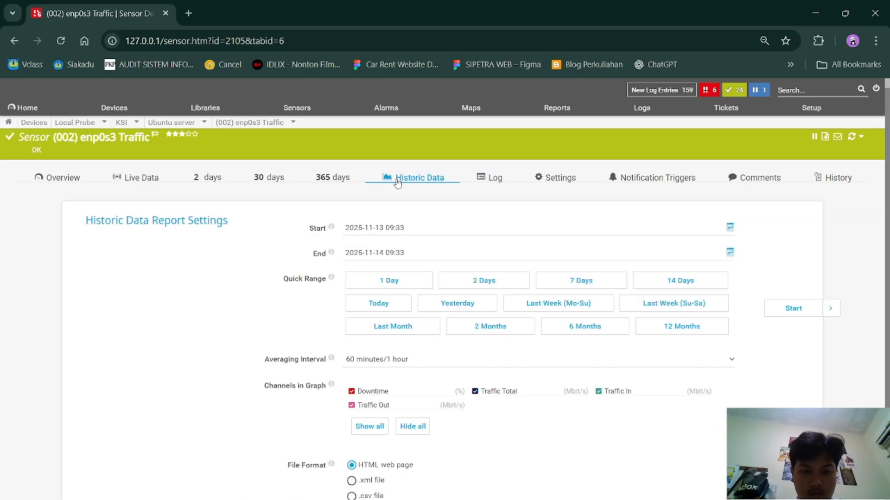
pyautogui.click(149, 182)
pyautogui.scroll(-5, 293, 319)
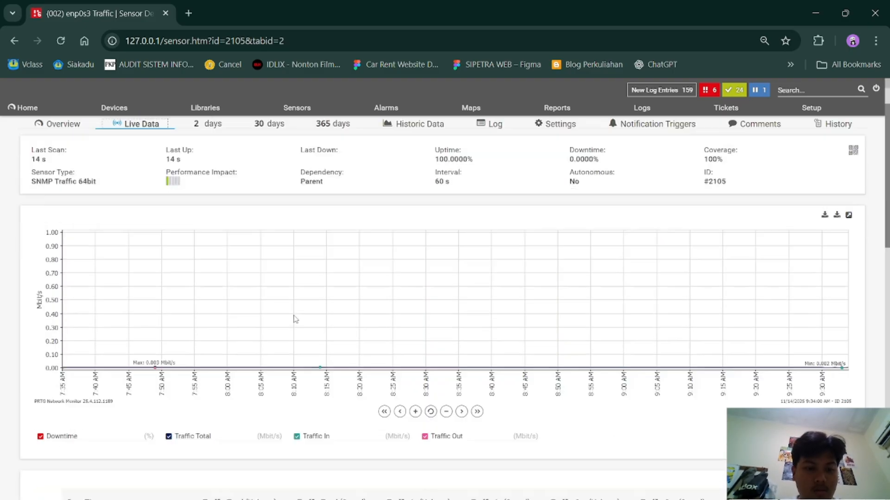
pyautogui.scroll(-1, 293, 318)
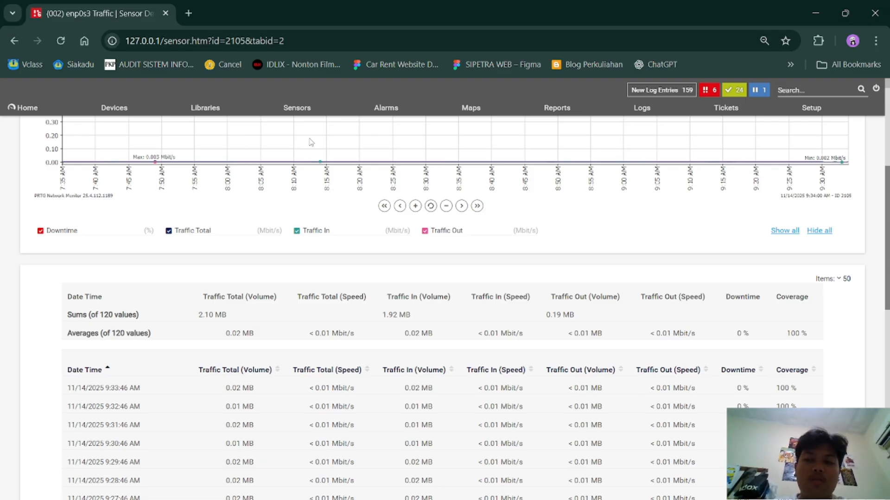
# Move the live traffic graph back five screens to the range from 11:25 PM to 1:20 AM
pyautogui.click(385, 206)
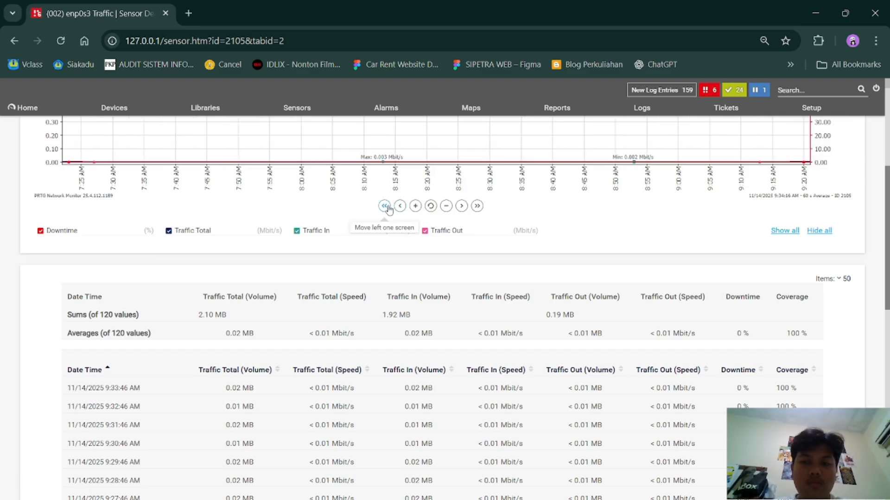
pyautogui.click(385, 206)
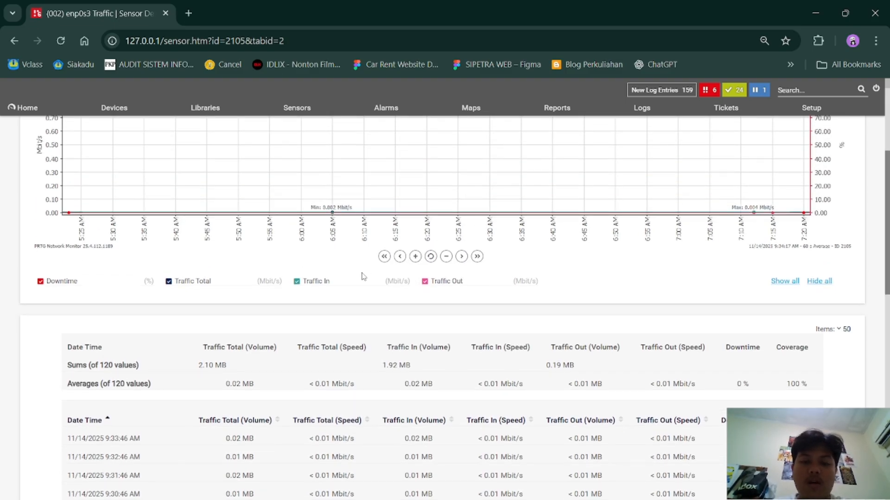
pyautogui.click(384, 256)
pyautogui.click(385, 257)
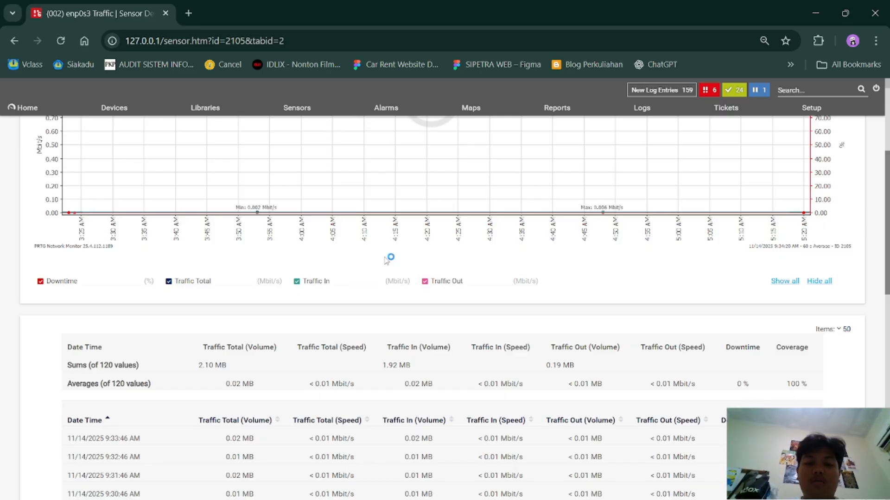
pyautogui.click(387, 256)
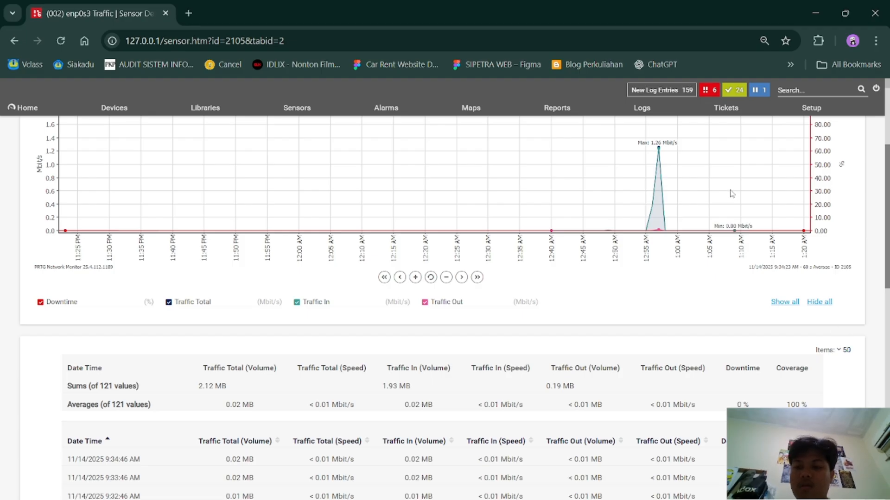
# Examine the volume and speed sums, averages and individual readings for total, incoming and outgoing traffic
pyautogui.moveTo(556, 108)
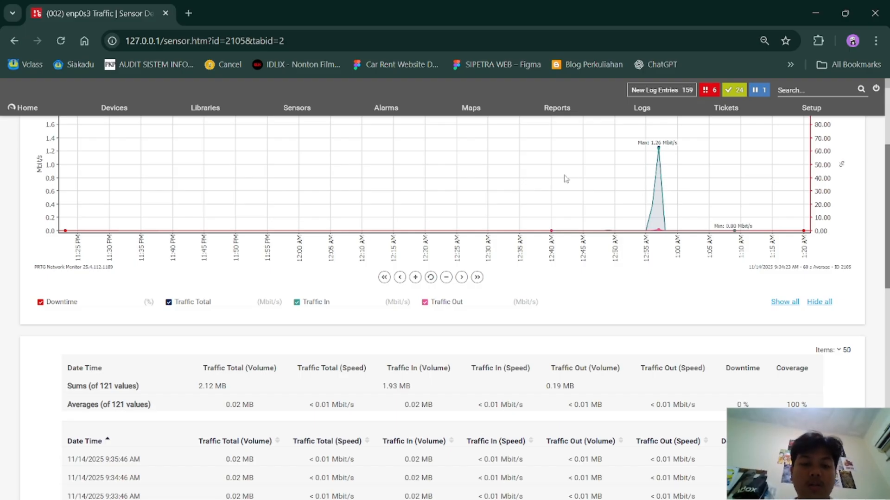
pyautogui.scroll(-2, 470, 212)
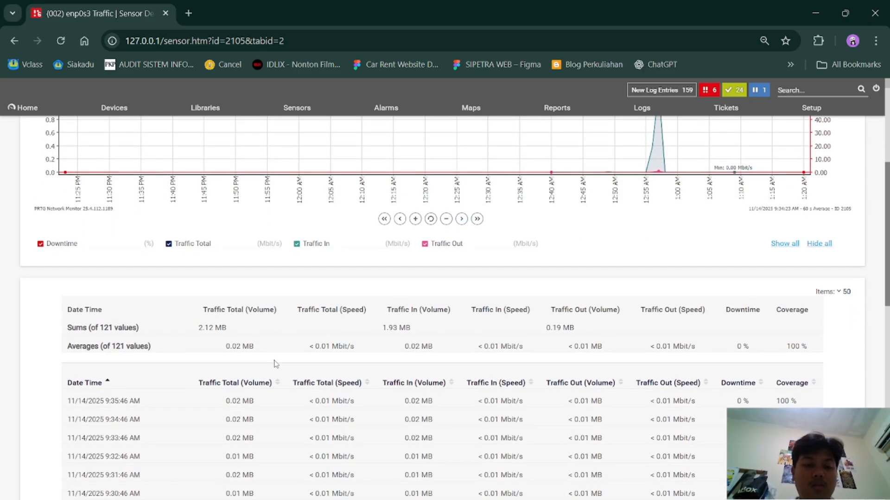
pyautogui.scroll(-1, 261, 347)
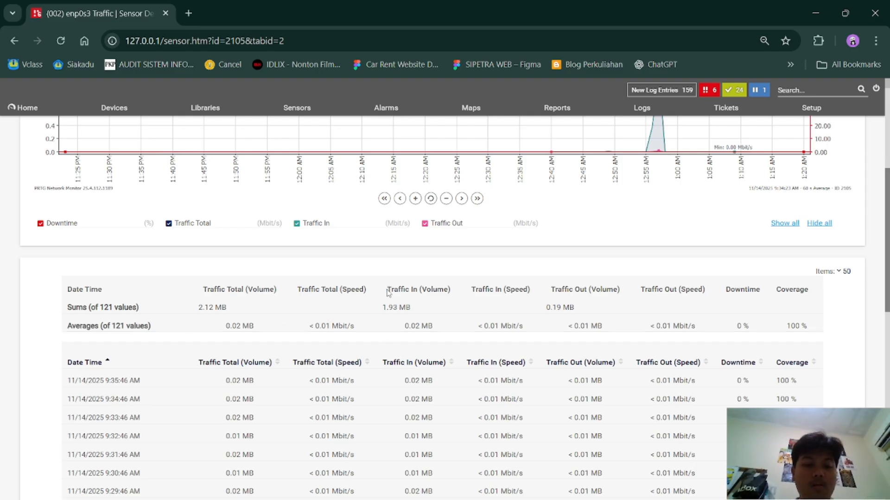
pyautogui.scroll(-1, 388, 292)
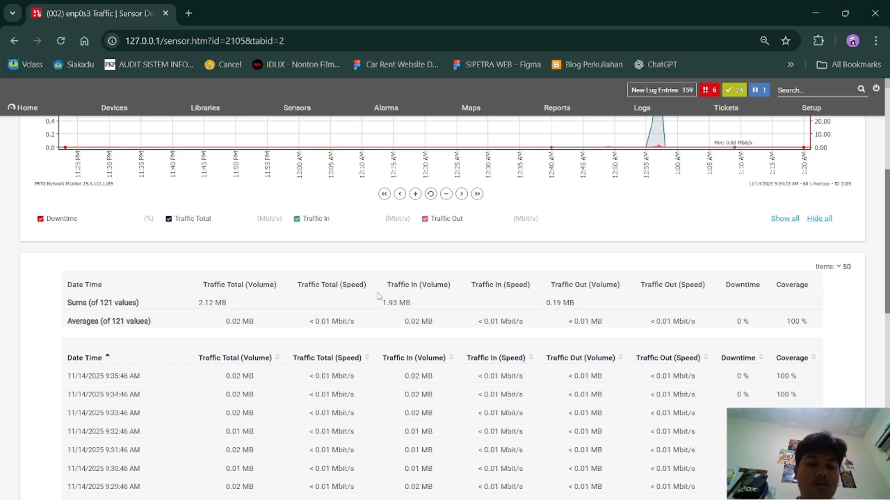
pyautogui.scroll(1, 403, 306)
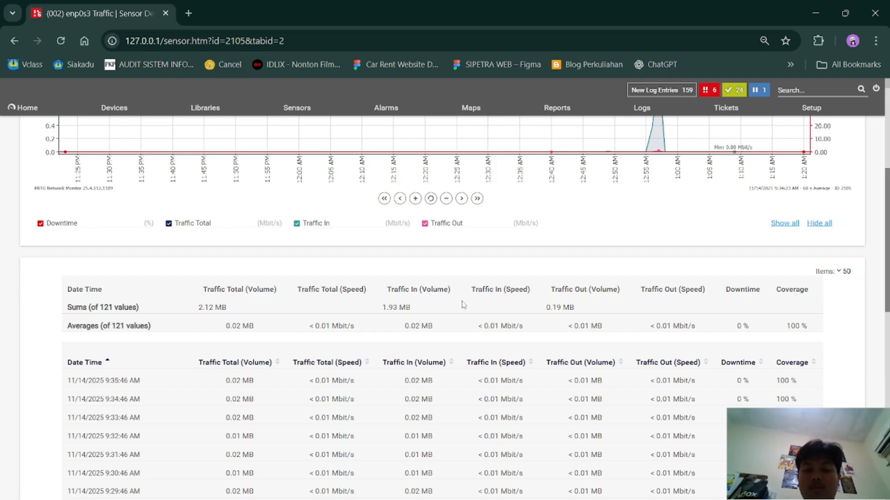
pyautogui.scroll(-1, 492, 304)
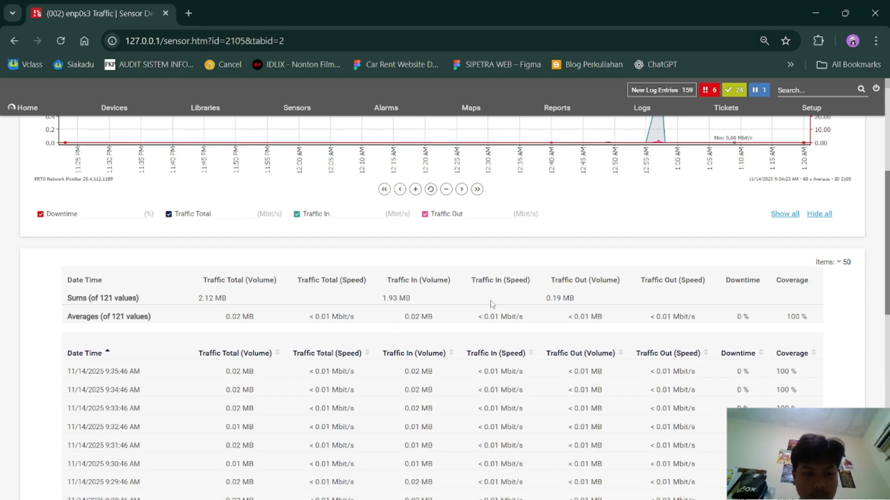
pyautogui.scroll(1, 464, 308)
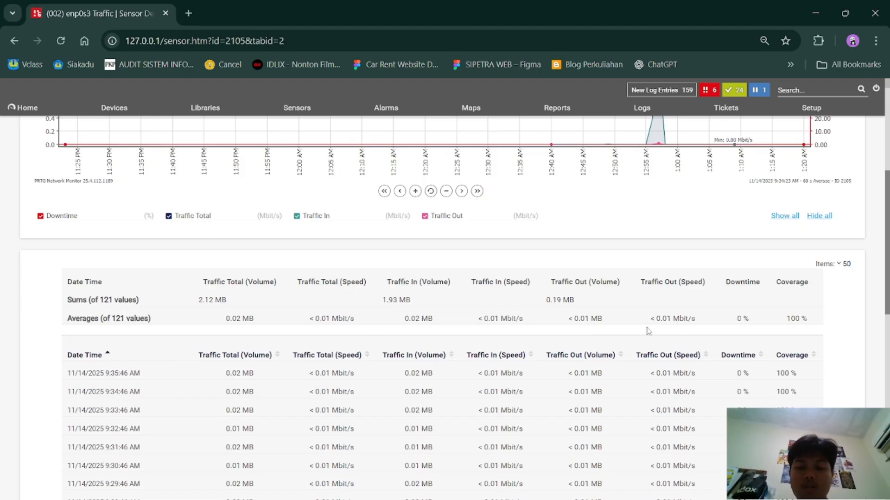
pyautogui.scroll(1, 547, 250)
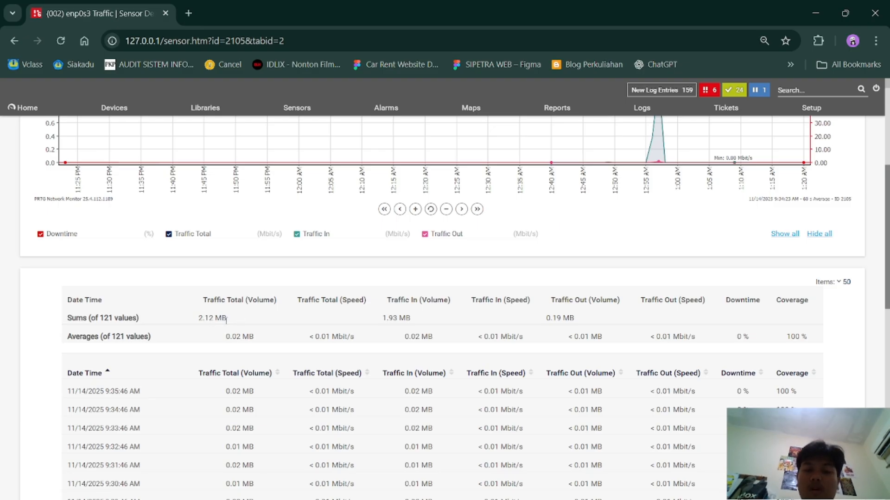
pyautogui.scroll(2, 525, 177)
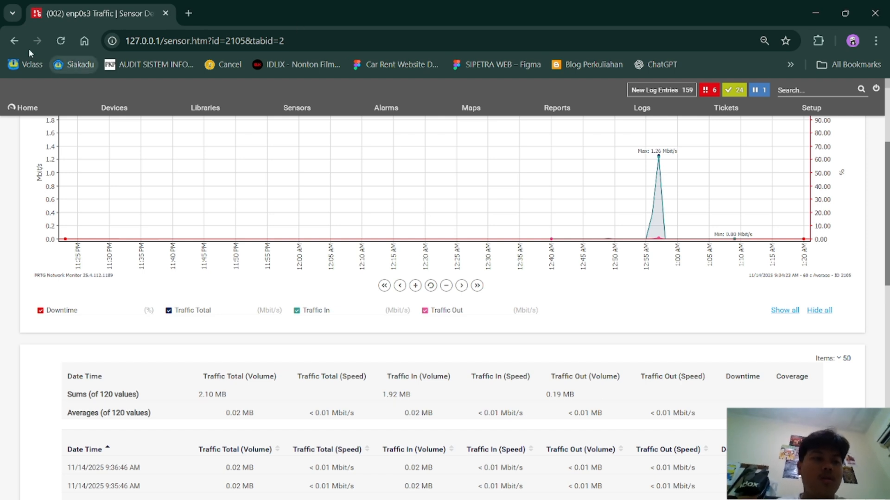
# Return to the Ubuntu server overview and open the live data of the SNMP Linux Load Average v2 sensor
pyautogui.click(14, 40)
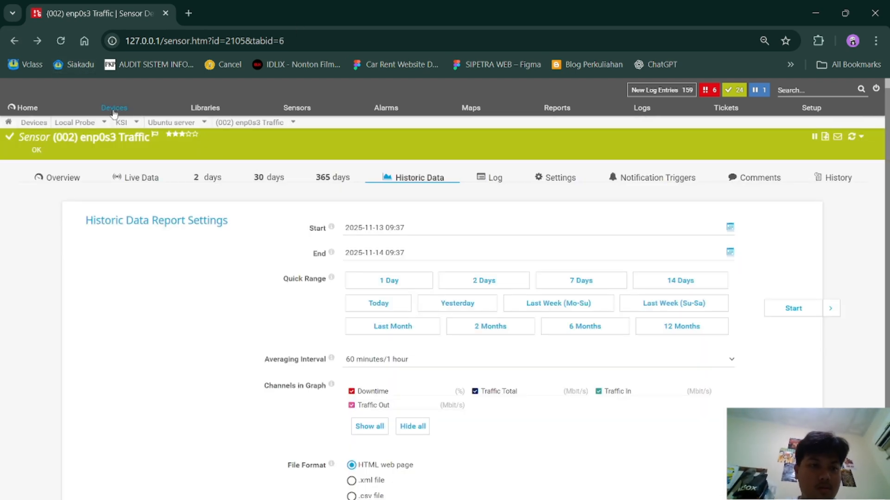
pyautogui.click(157, 125)
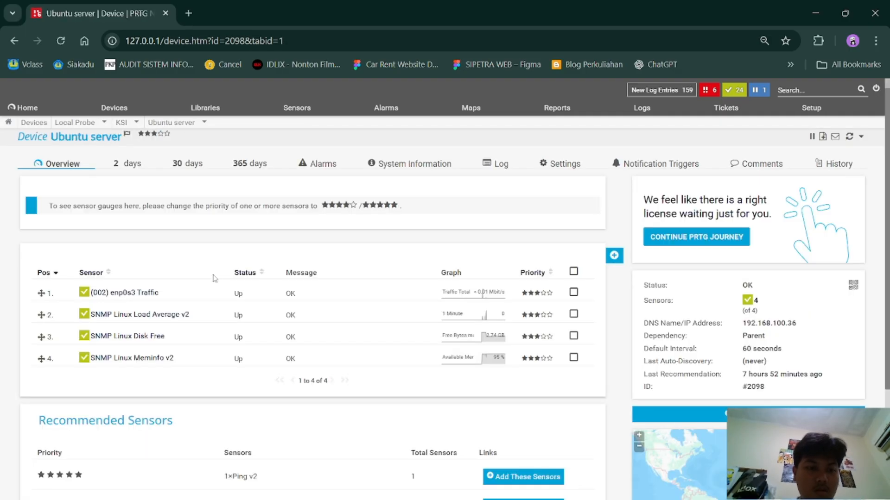
pyautogui.click(140, 314)
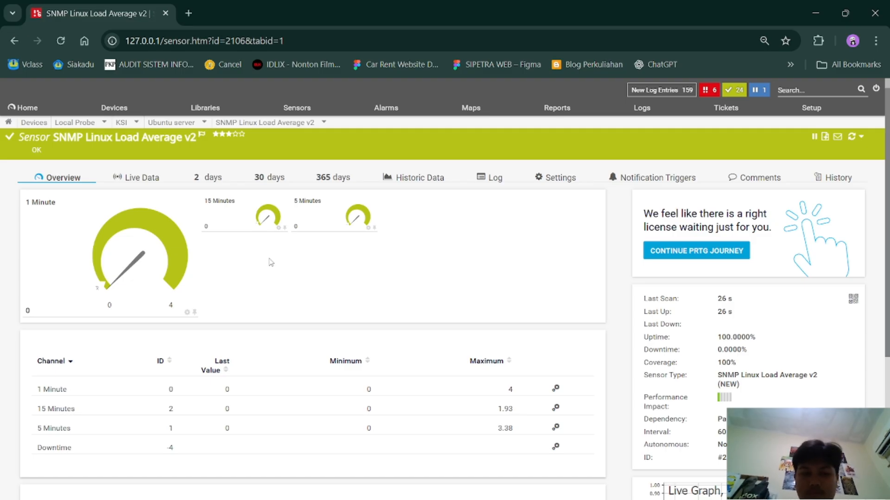
pyautogui.click(143, 179)
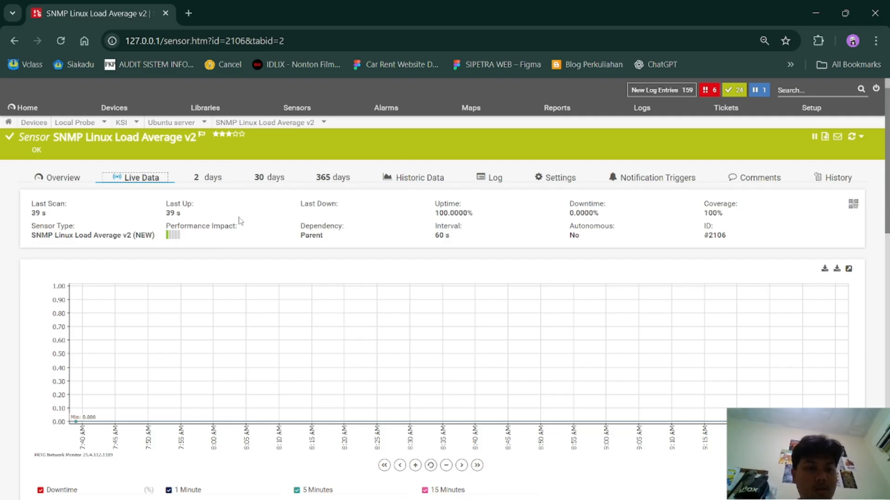
pyautogui.scroll(-2, 276, 292)
pyautogui.scroll(-1, 450, 371)
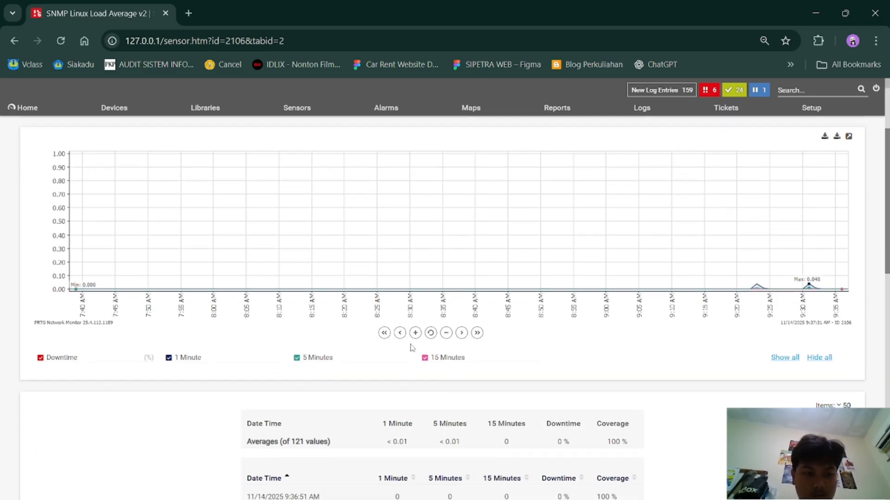
# Move the load average graph back three screens to examine the 1, 5 and 15 minute load in earlier periods
pyautogui.scroll(3, 397, 278)
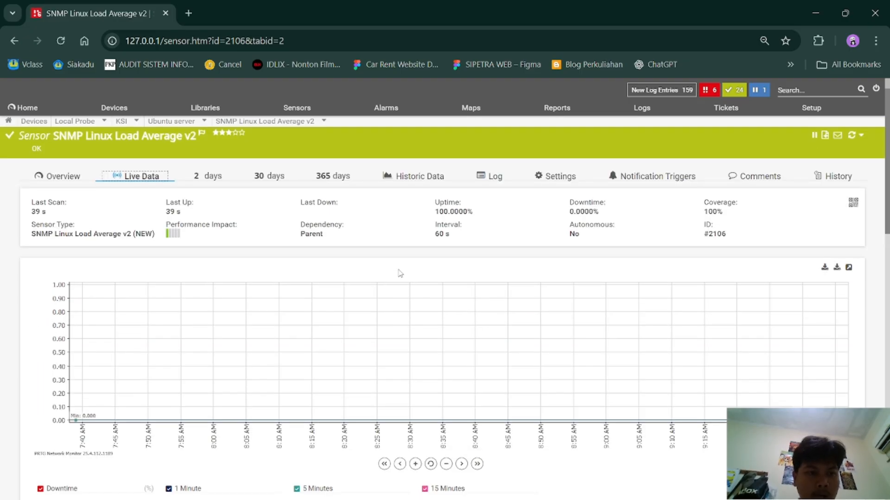
pyautogui.scroll(-3, 399, 273)
pyautogui.click(388, 344)
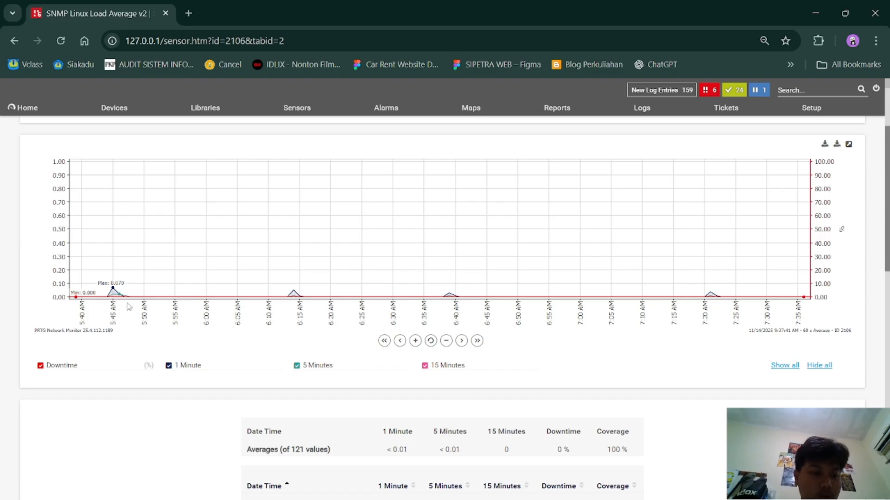
pyautogui.scroll(1, 215, 283)
pyautogui.scroll(1, 216, 283)
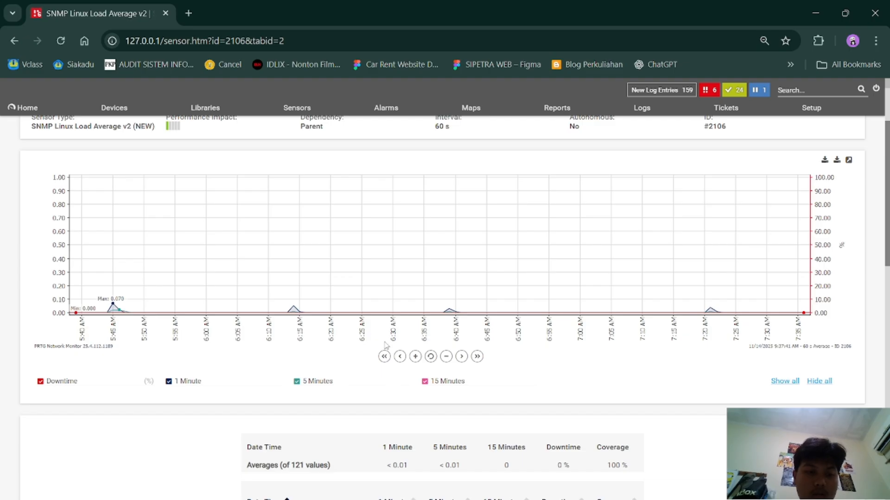
pyautogui.click(384, 357)
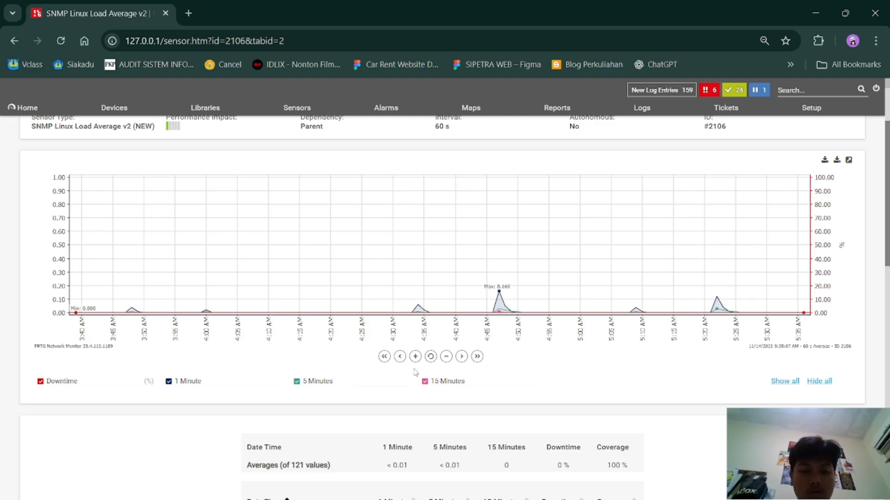
pyautogui.click(382, 357)
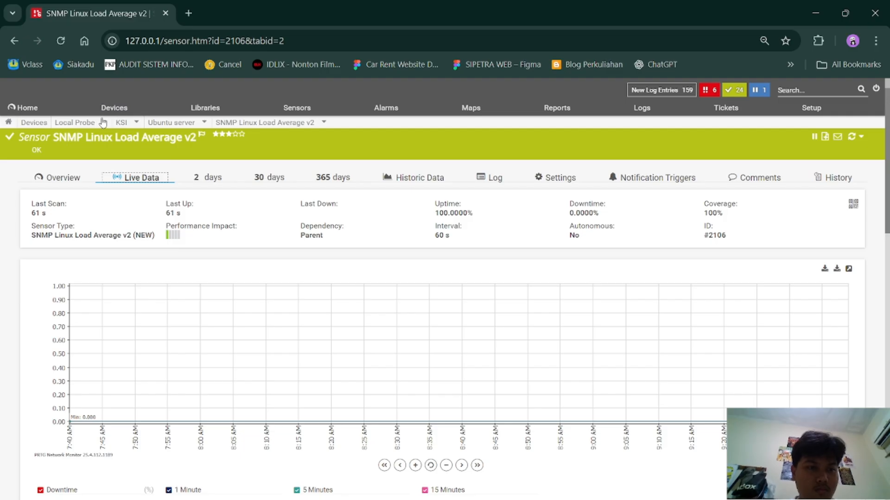
# Move the load average graph back two screens from the current period to the range starting at 3:40 AM
pyautogui.scroll(3, 361, 282)
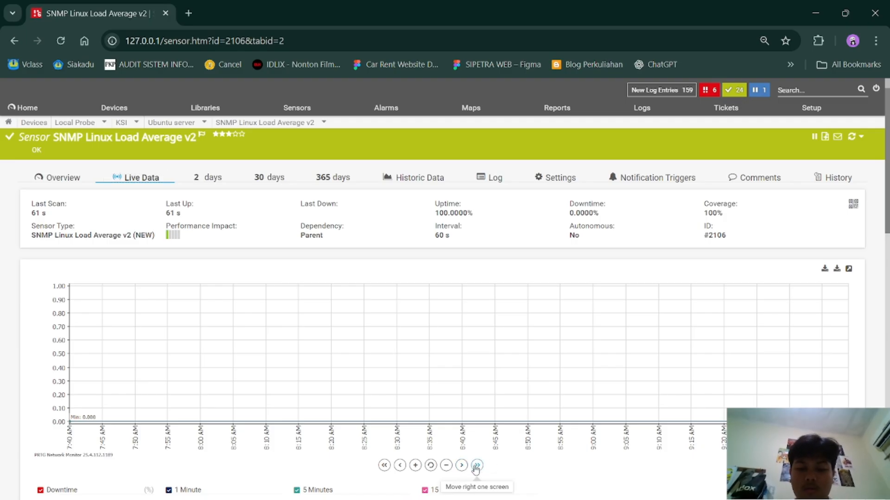
pyautogui.click(386, 468)
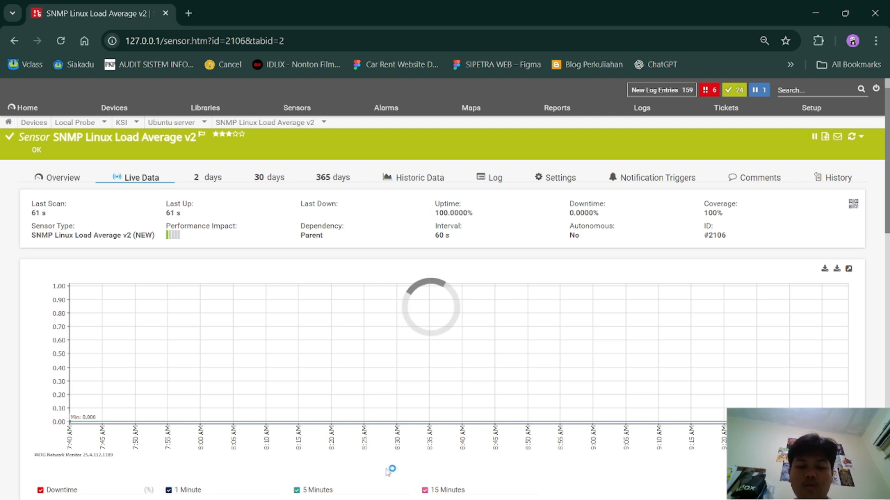
pyautogui.click(387, 468)
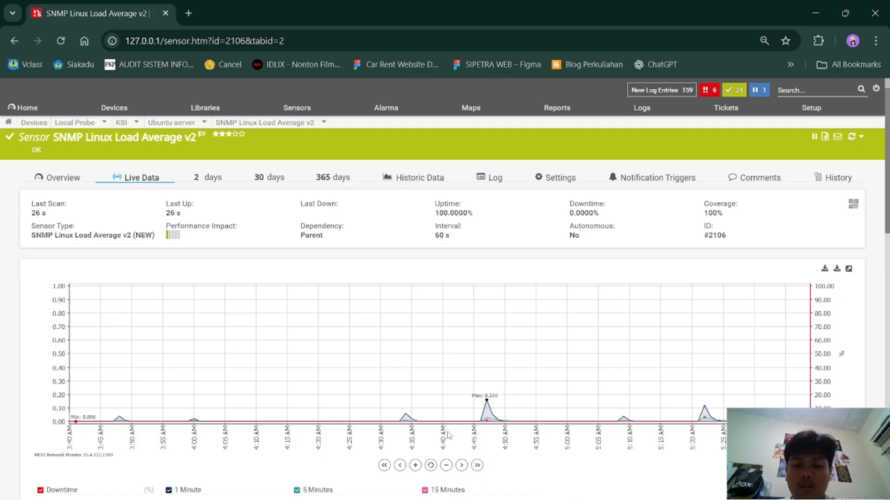
# Move the load average graph back two screens to 11:40 PM and forward one to examine the period starting at 1:40 AM
pyautogui.click(385, 466)
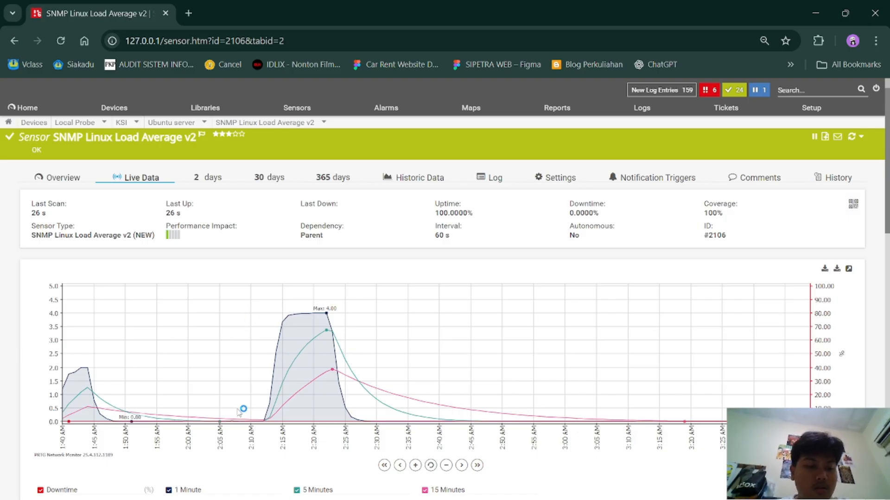
pyautogui.click(385, 465)
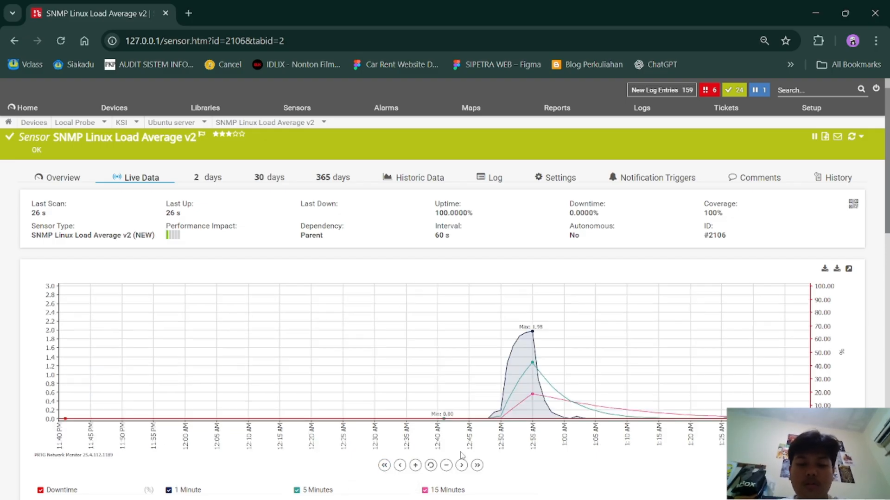
pyautogui.click(477, 465)
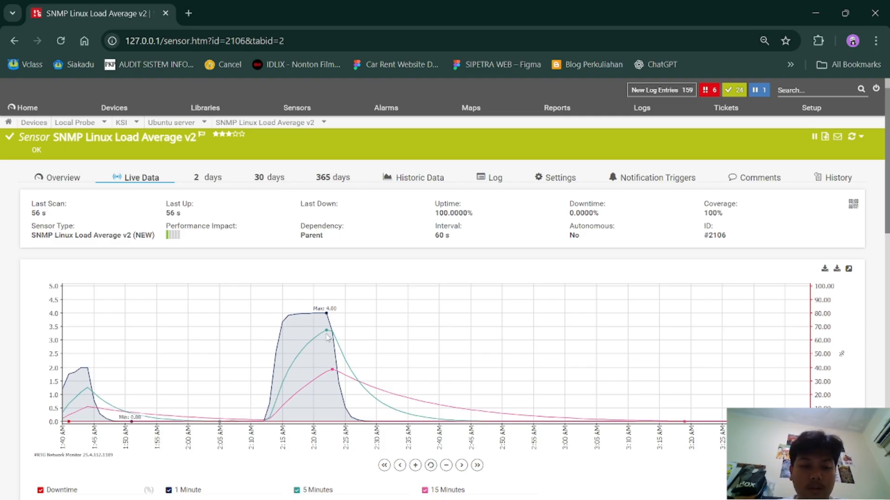
pyautogui.scroll(-4, 352, 352)
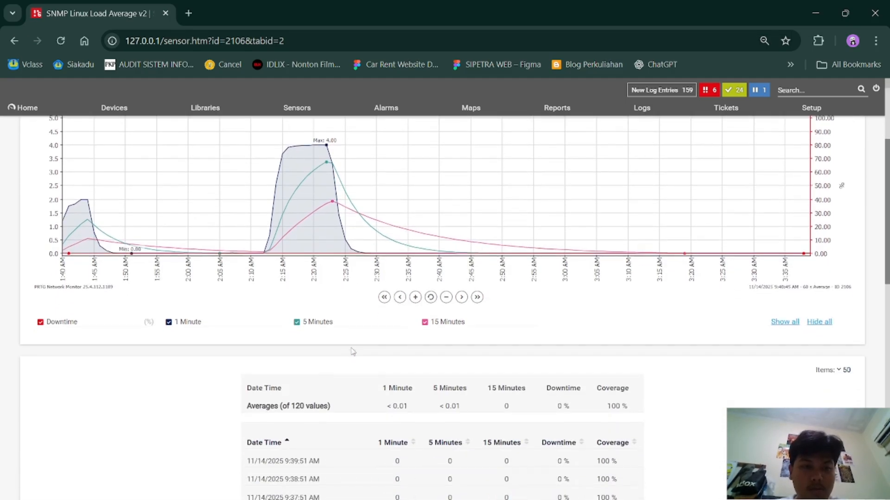
# Return to the Ubuntu server overview and open the live data of the SNMP Linux Disk Free sensor
pyautogui.click(15, 38)
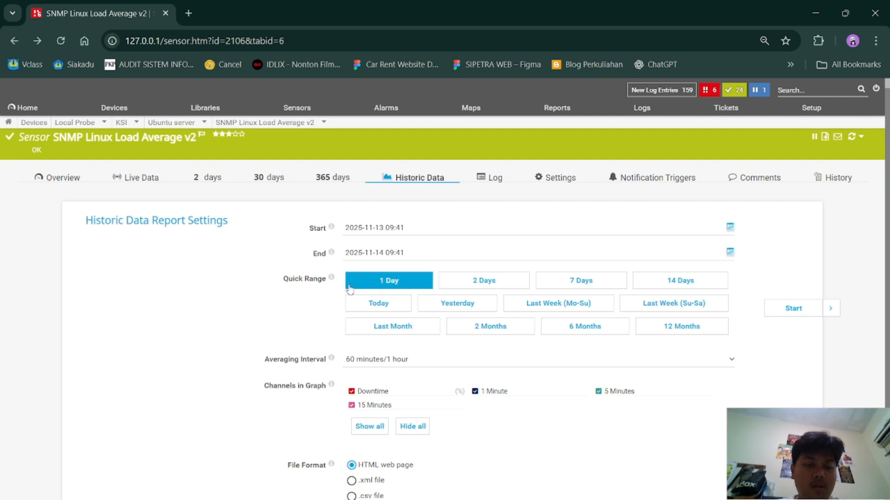
pyautogui.click(175, 123)
pyautogui.scroll(-1, 219, 205)
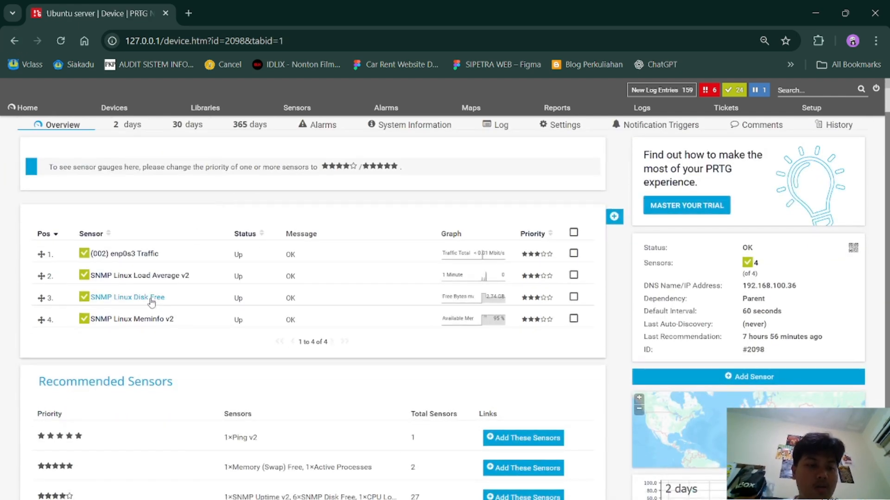
pyautogui.click(147, 296)
pyautogui.click(134, 177)
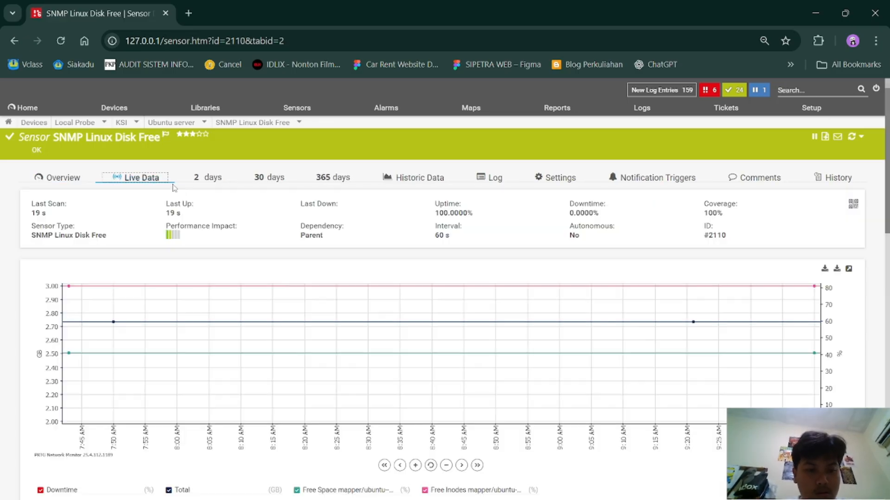
# Move the disk free graph back four screens and forward one to show the period from about 1:45 AM to 3:40 AM
pyautogui.scroll(-1, 292, 300)
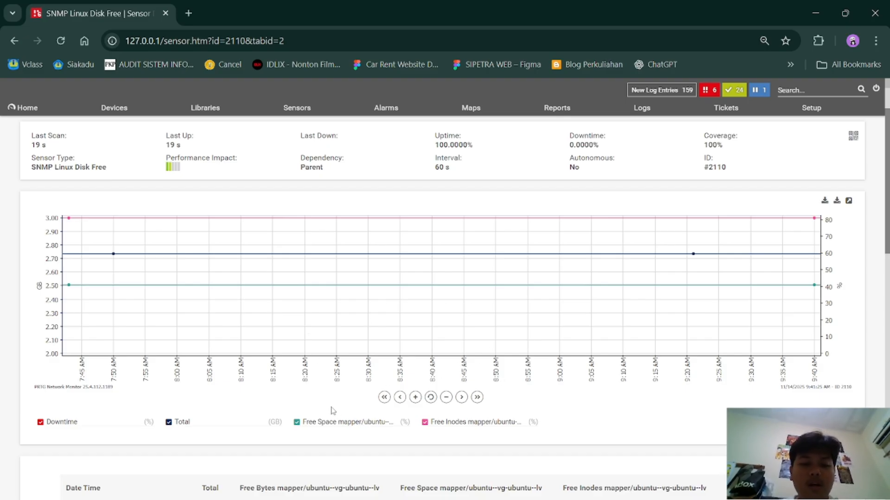
pyautogui.click(399, 398)
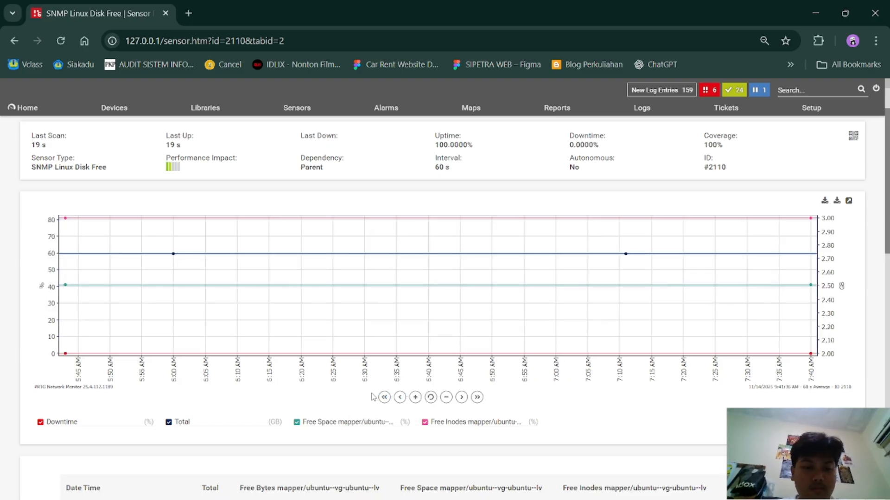
pyautogui.click(386, 398)
pyautogui.click(387, 397)
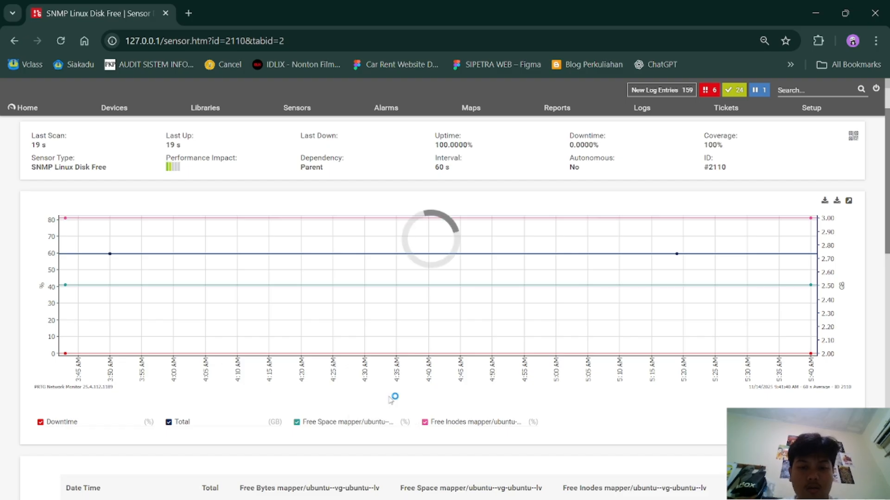
pyautogui.click(389, 398)
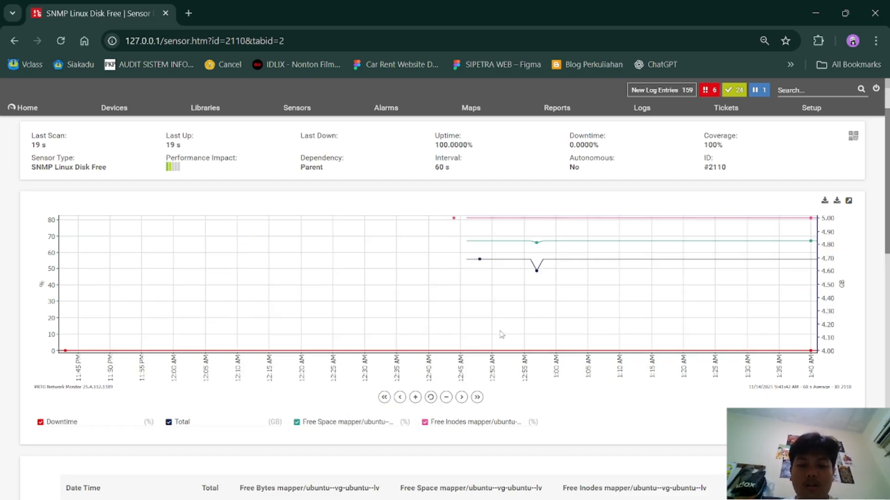
pyautogui.click(477, 398)
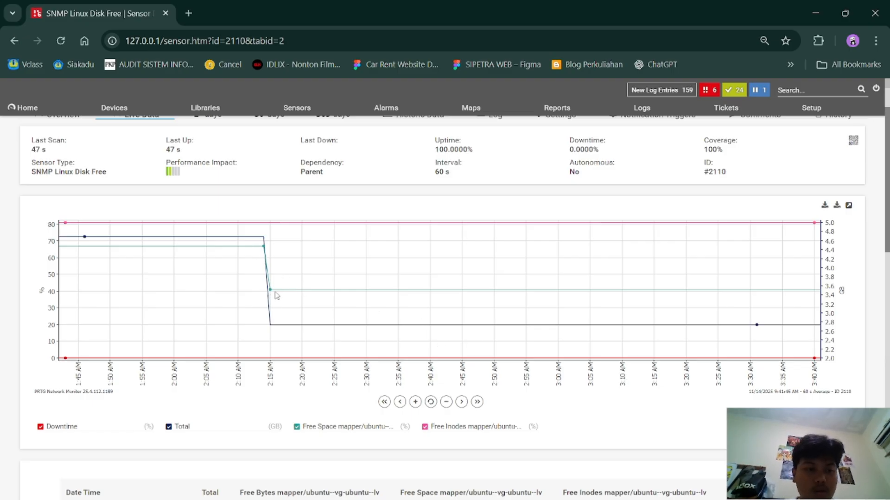
# Examine the disk graph and the total, free bytes, free space and free inodes readings, and advance the graph one screen
pyautogui.scroll(-2, 382, 372)
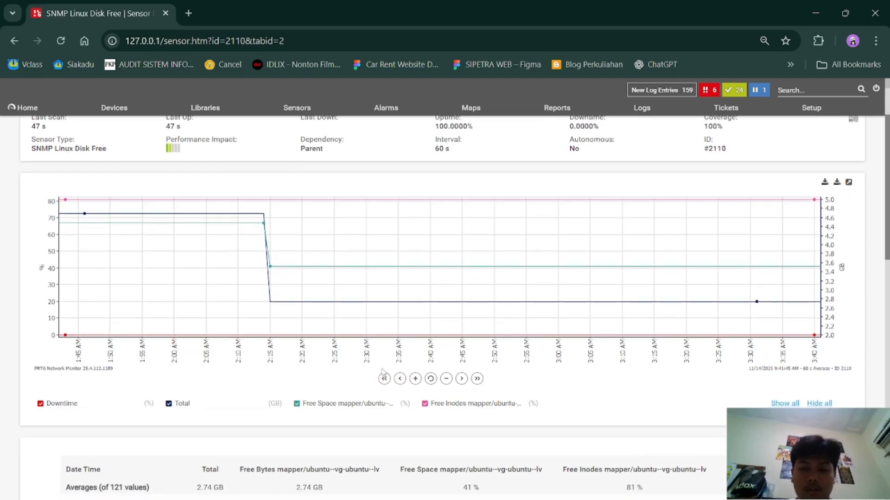
pyautogui.scroll(-1, 383, 372)
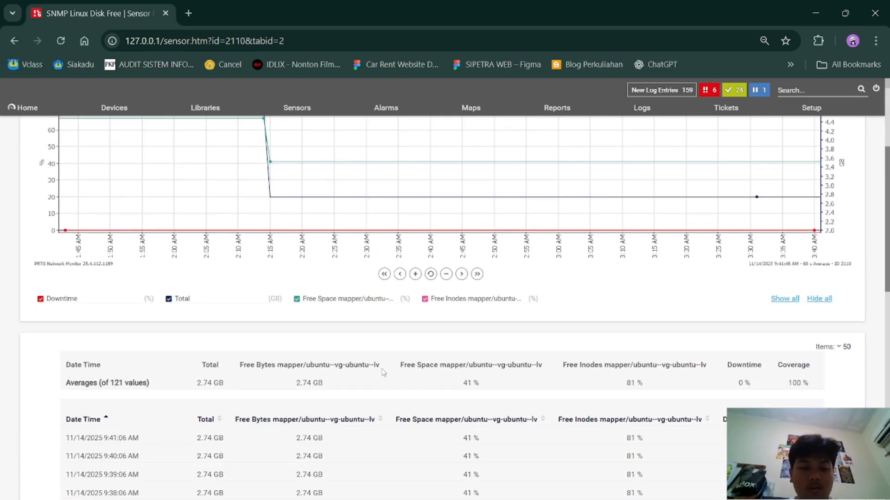
pyautogui.scroll(1, 383, 372)
pyautogui.scroll(2, 383, 372)
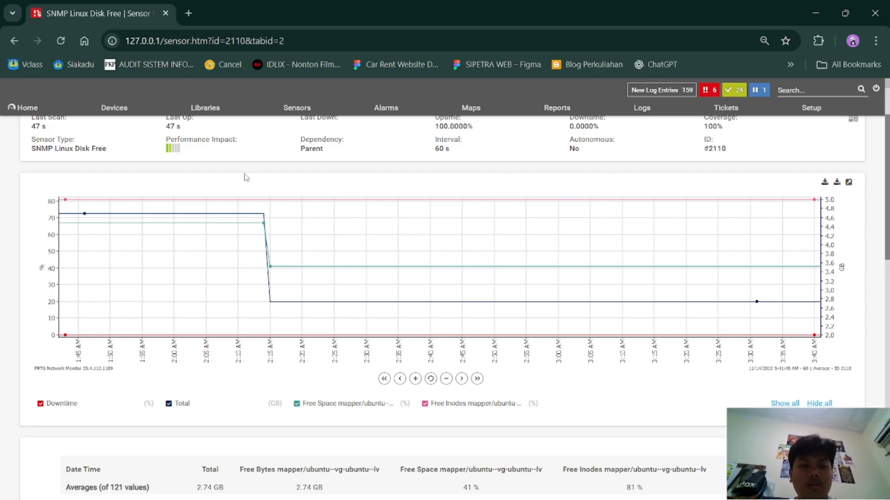
pyautogui.scroll(1, 297, 175)
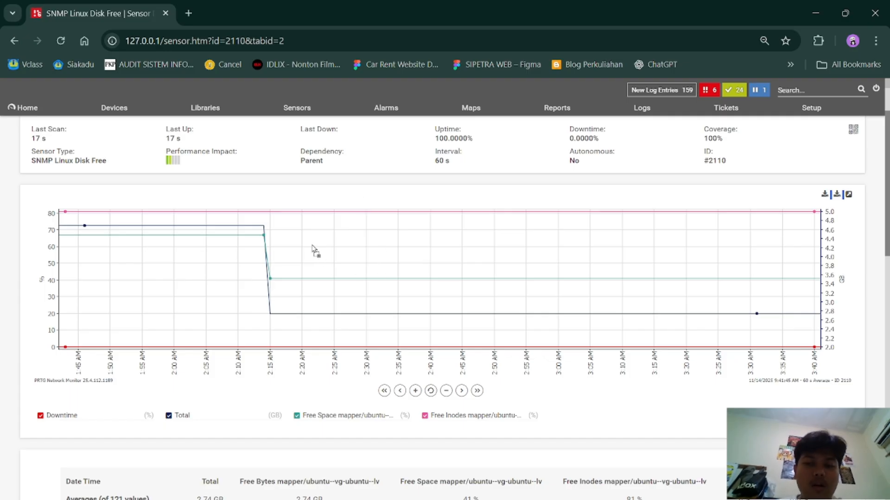
pyautogui.scroll(-1, 364, 252)
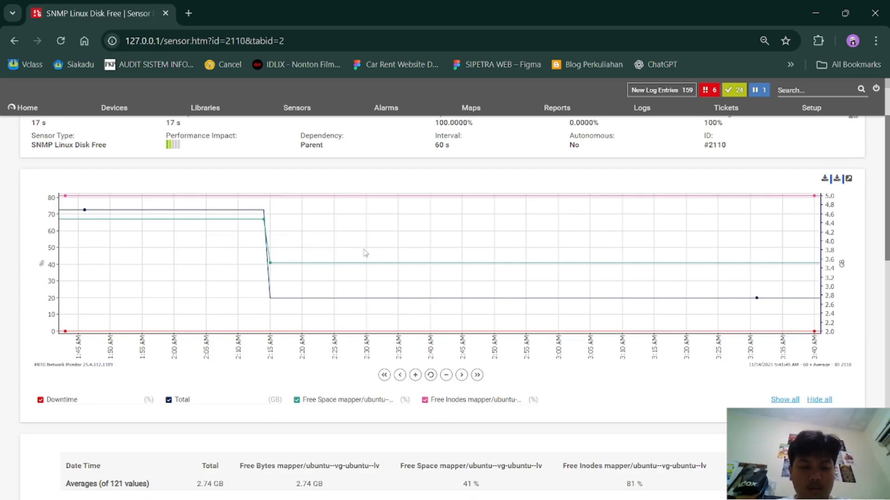
pyautogui.scroll(-1, 366, 252)
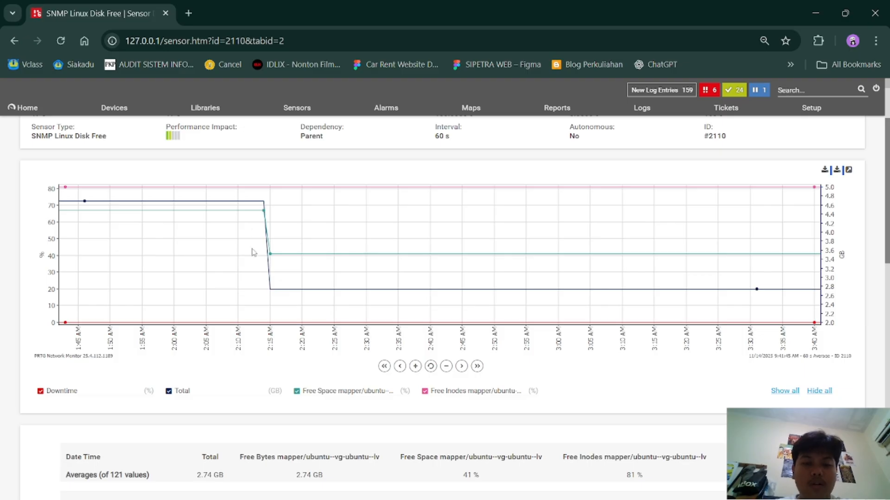
pyautogui.scroll(1, 308, 169)
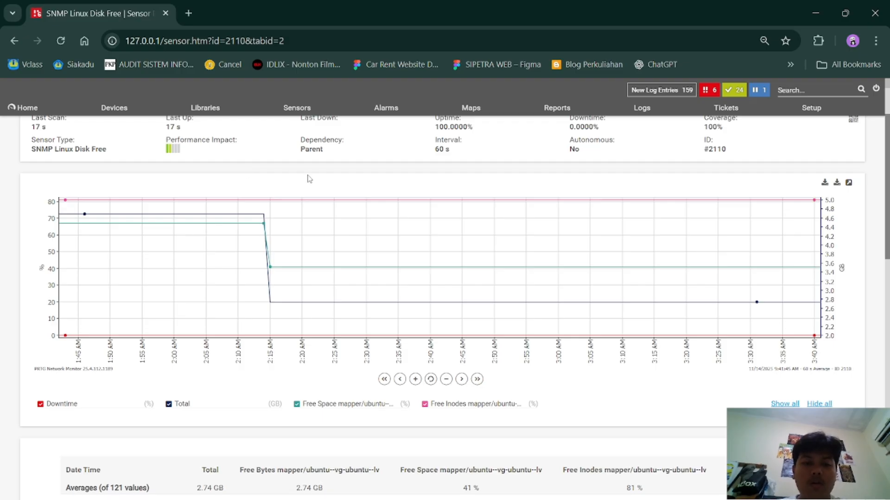
pyautogui.scroll(1, 309, 178)
pyautogui.scroll(-5, 487, 419)
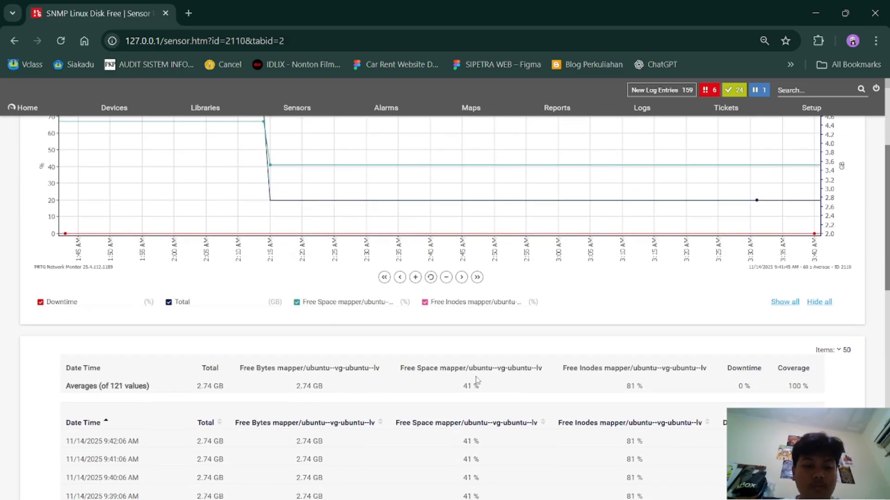
pyautogui.scroll(-1, 476, 380)
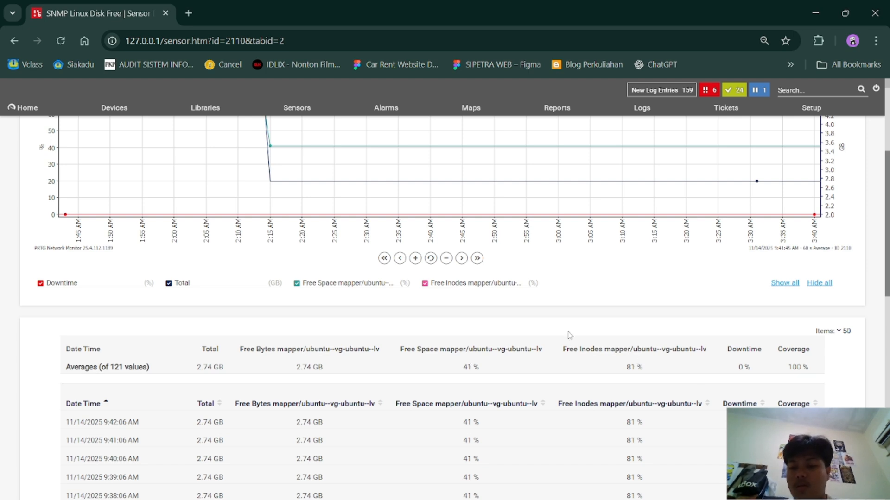
pyautogui.scroll(4, 699, 383)
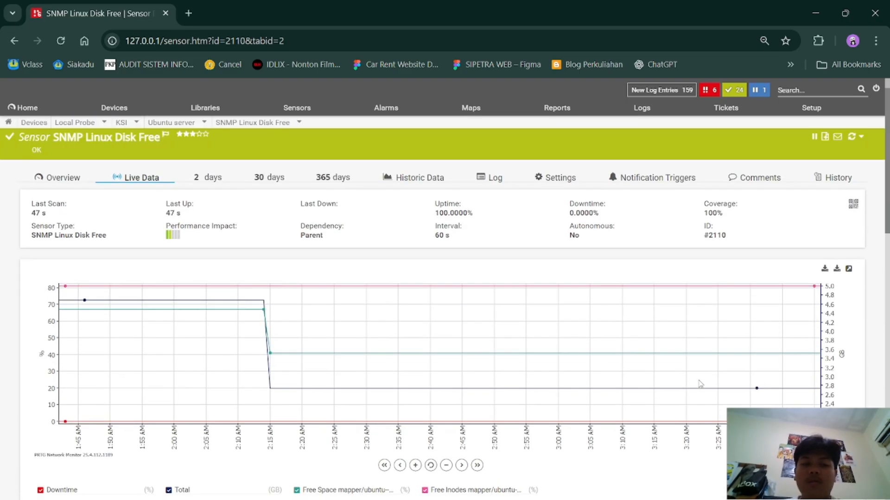
pyautogui.click(477, 465)
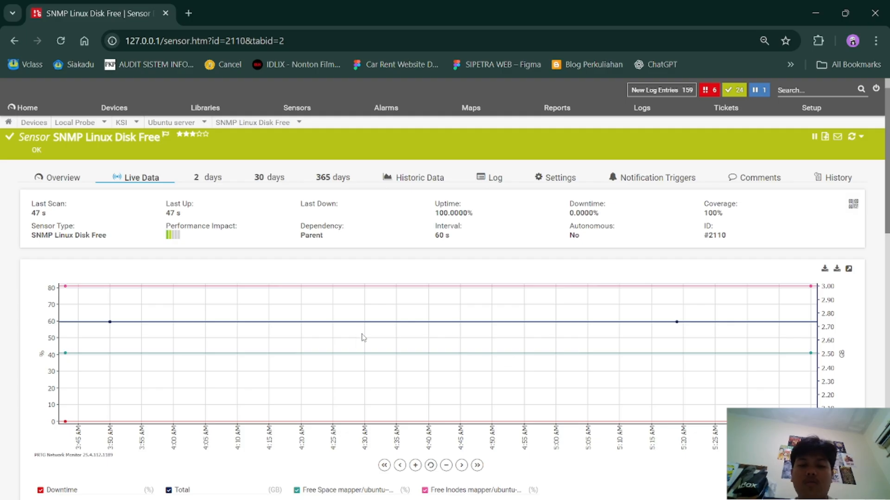
# Return to the Ubuntu server overview and open the live data of the SNMP Linux Meminfo v2 sensor
pyautogui.click(14, 41)
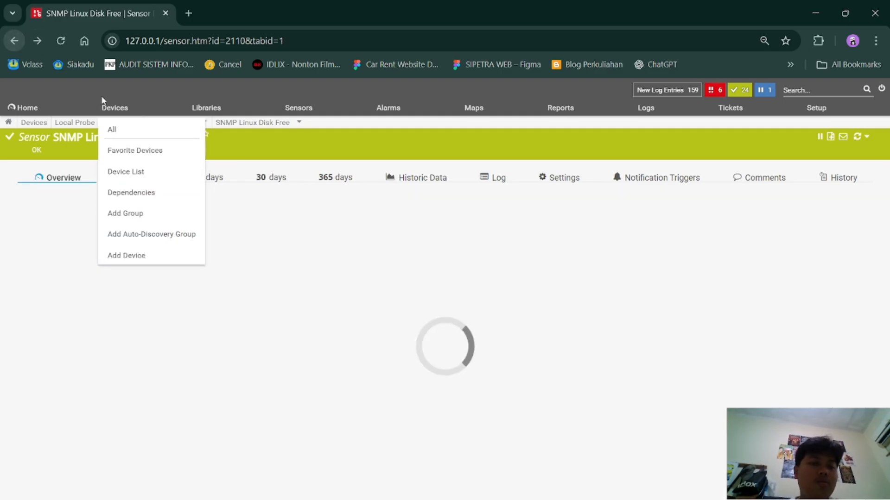
pyautogui.click(14, 41)
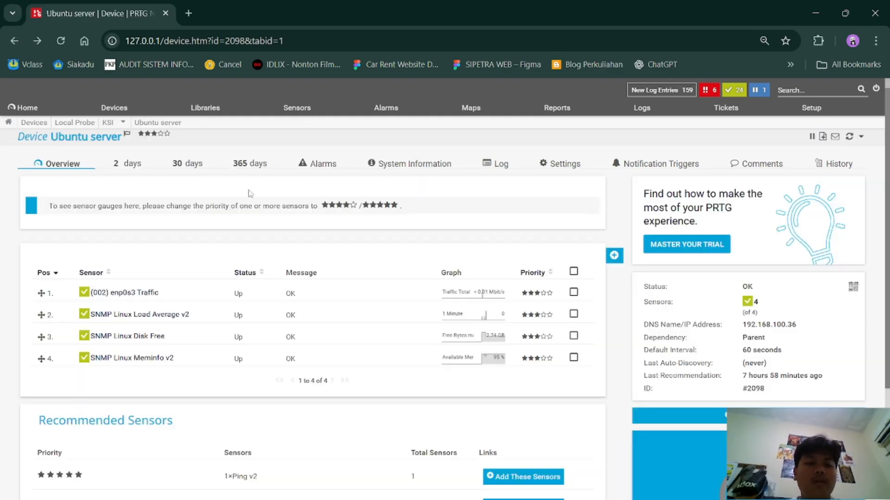
pyautogui.click(151, 357)
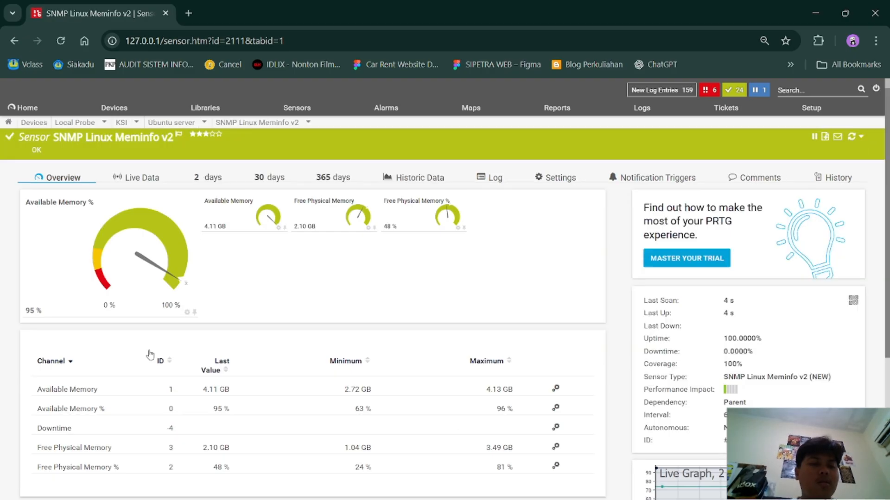
pyautogui.click(140, 179)
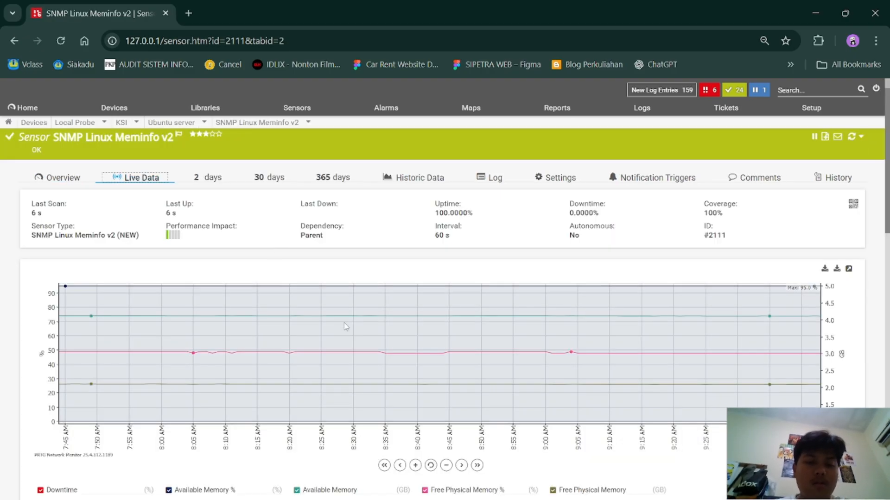
# Move the memory graph back three screens to the period starting at 1:45 AM and examine available and free physical memory
pyautogui.scroll(-2, 345, 327)
pyautogui.scroll(-1, 345, 327)
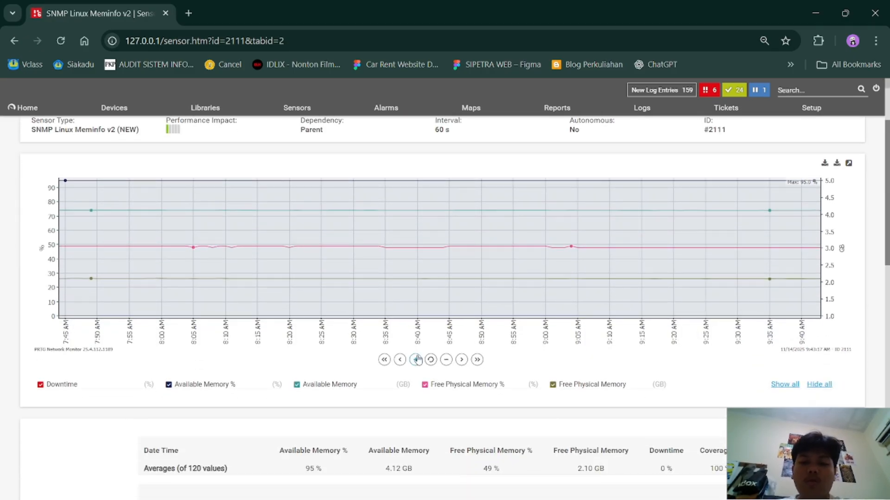
pyautogui.click(384, 360)
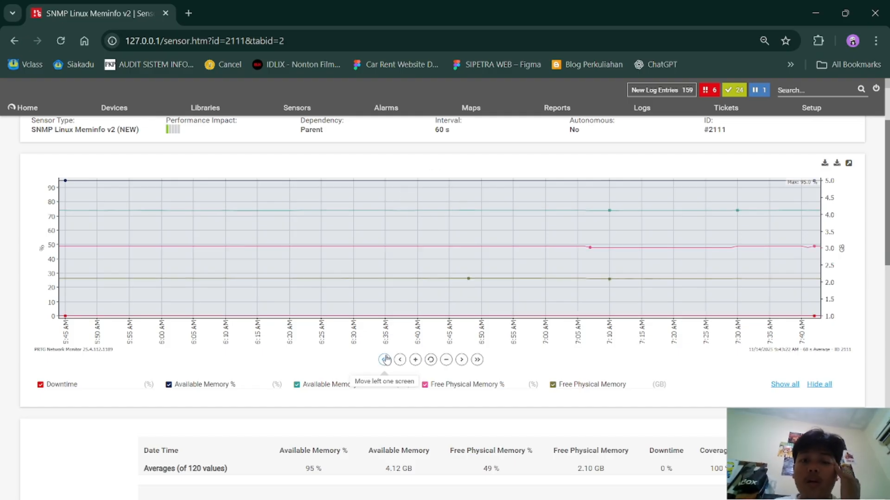
pyautogui.click(385, 361)
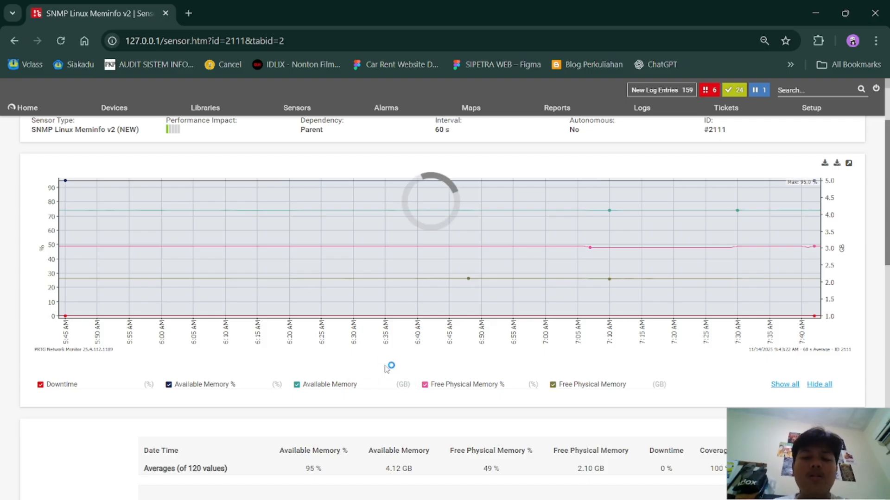
pyautogui.scroll(3, 574, 209)
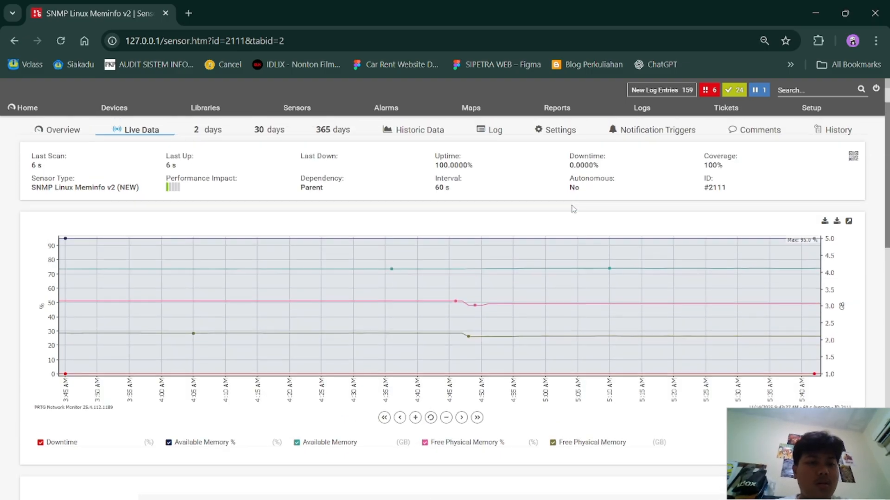
pyautogui.scroll(-1, 573, 209)
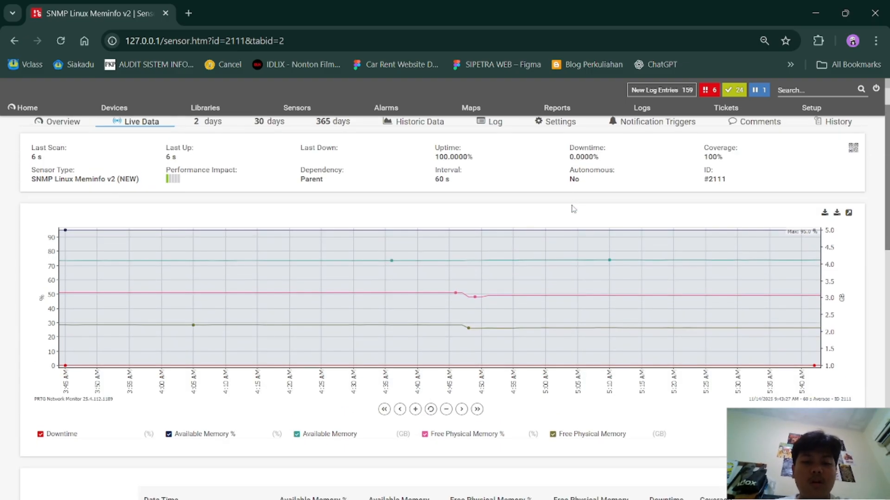
pyautogui.click(385, 411)
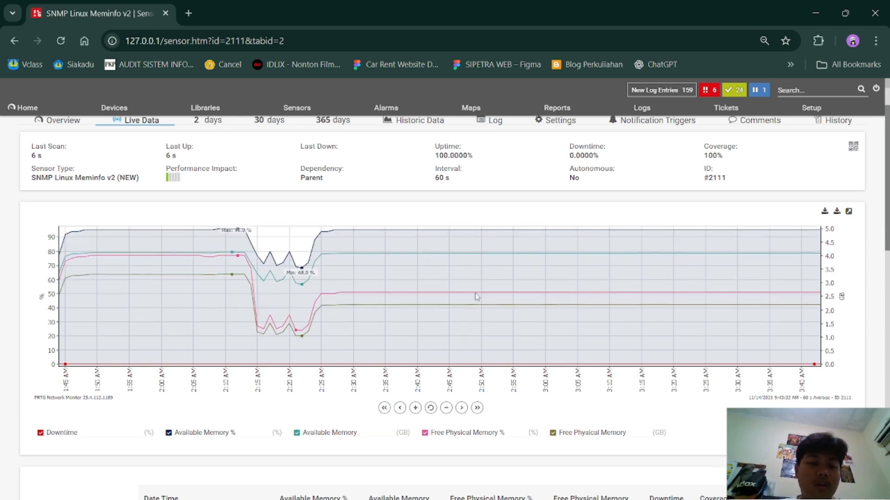
pyautogui.scroll(-1, 474, 293)
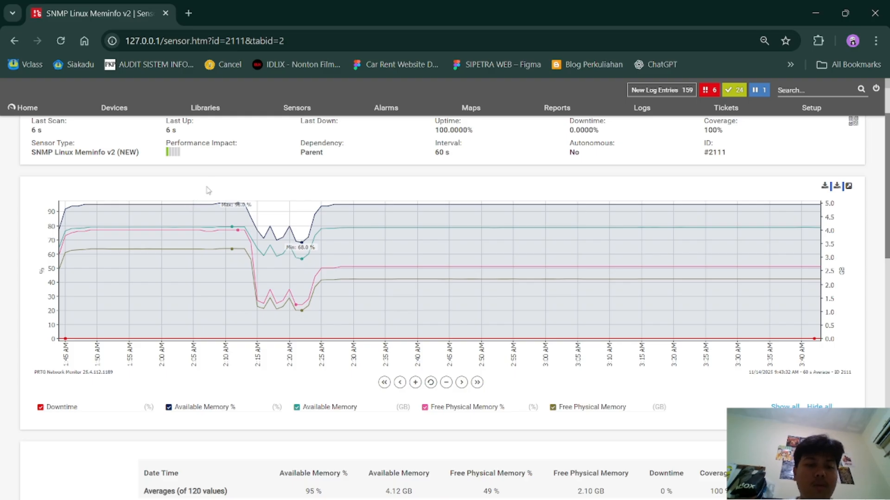
pyautogui.scroll(2, 236, 196)
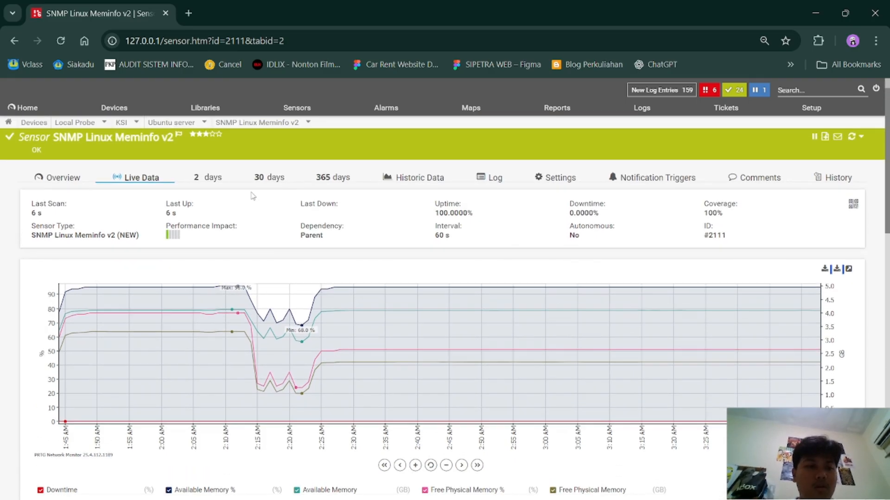
# Examine the memory graph and the available and free physical memory readings, and advance the graph one screen to the period starting at 3:45 AM
pyautogui.scroll(-1, 253, 197)
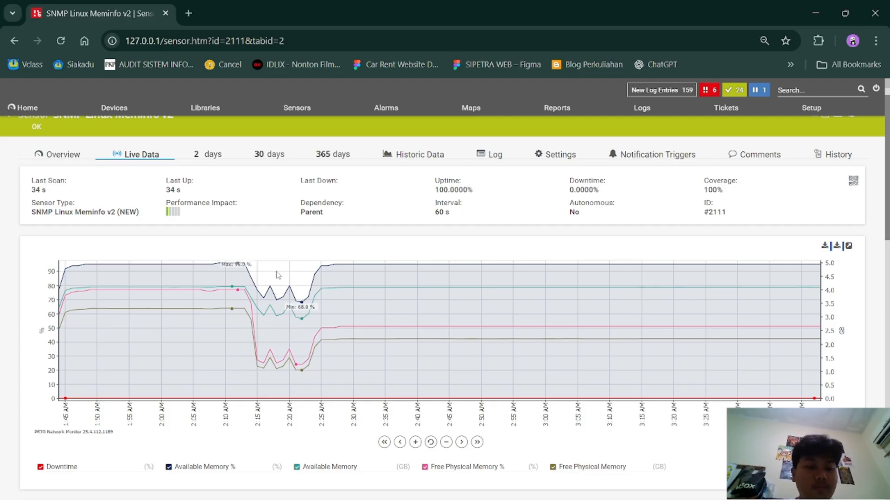
pyautogui.scroll(-1, 277, 275)
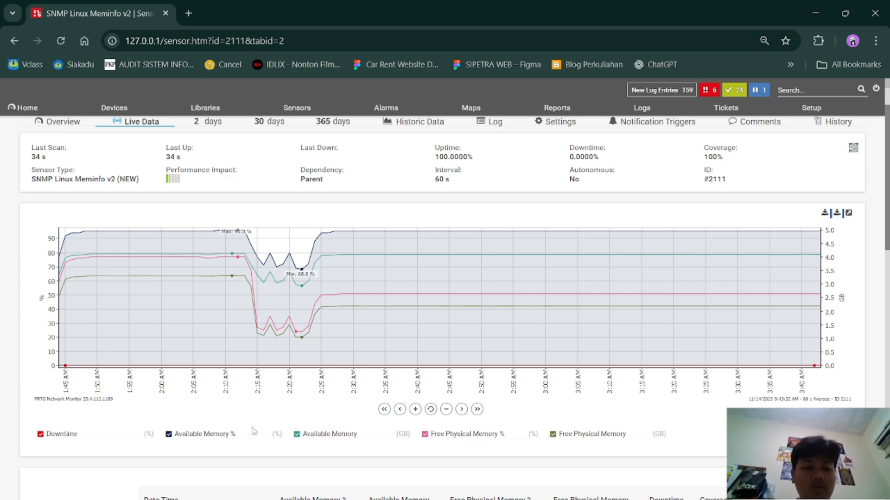
pyautogui.scroll(-3, 596, 437)
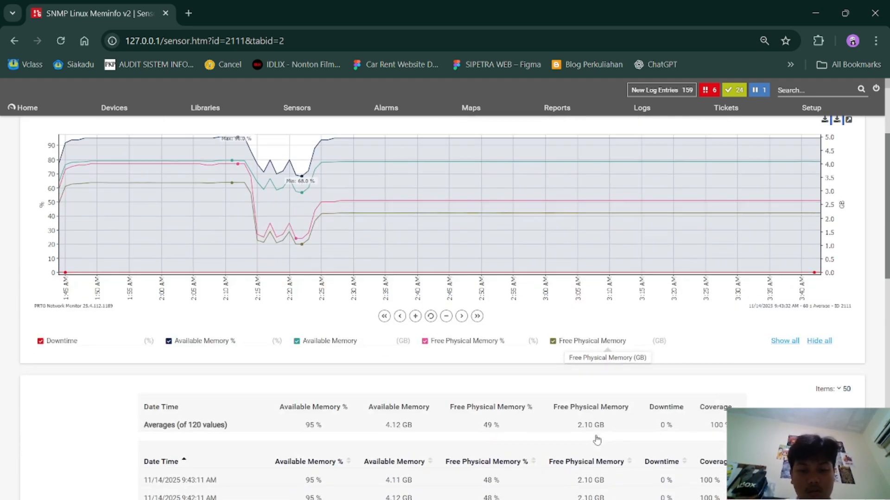
pyautogui.scroll(1, 500, 363)
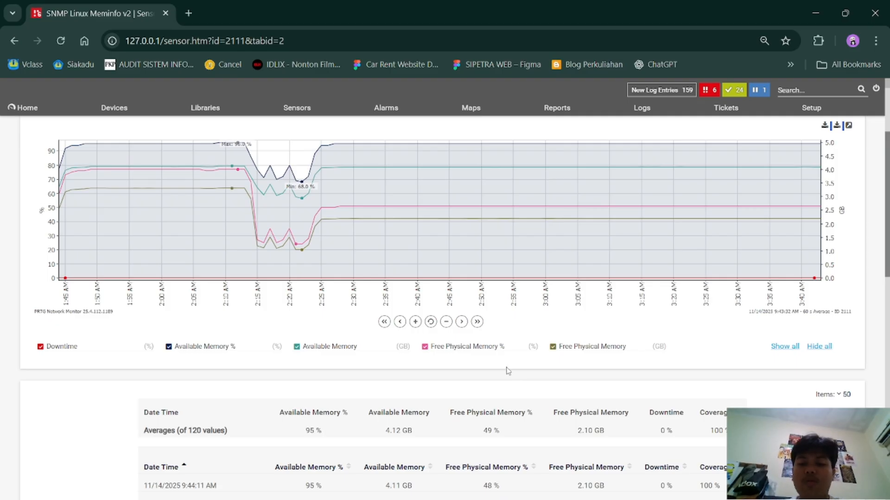
pyautogui.scroll(1, 531, 360)
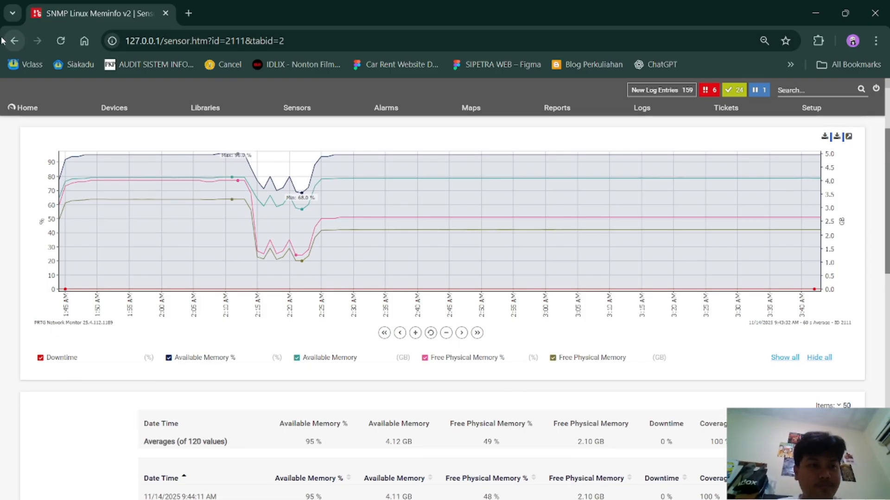
pyautogui.click(477, 333)
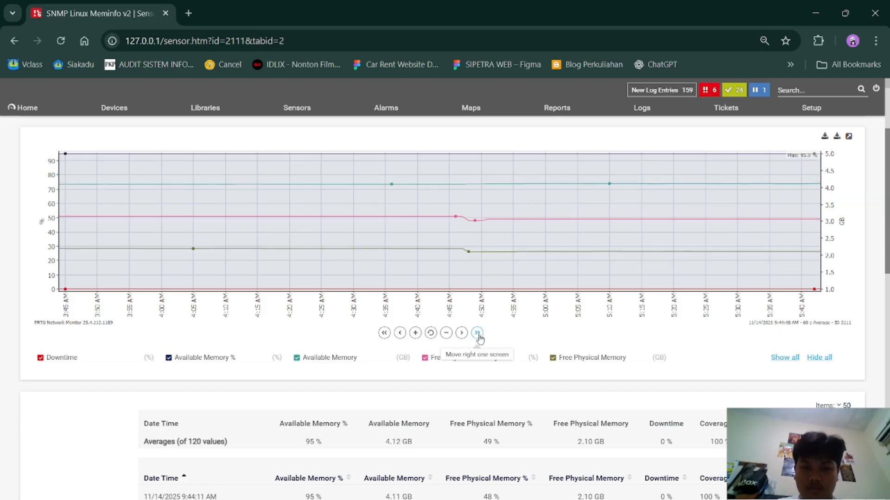
# Return to the live data of the SNMP Linux Load Average v2 sensor
pyautogui.click(14, 41)
pyautogui.click(14, 42)
pyautogui.hotkey('alt', 'Tab')
pyautogui.hotkey('alt', 'shift', 'Tab')
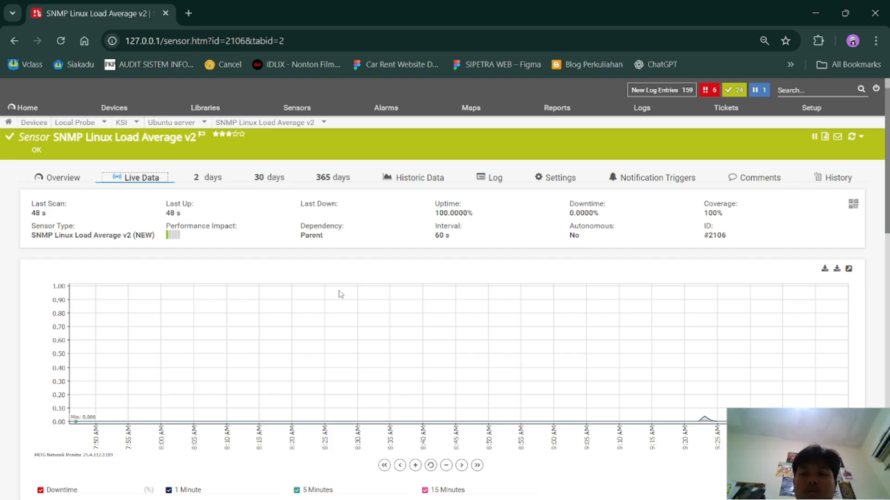
pyautogui.hotkey('alt', 'Tab')
pyautogui.hotkey('alt', 'Tab')
pyautogui.hotkey('alt', 'shift', 'Tab')
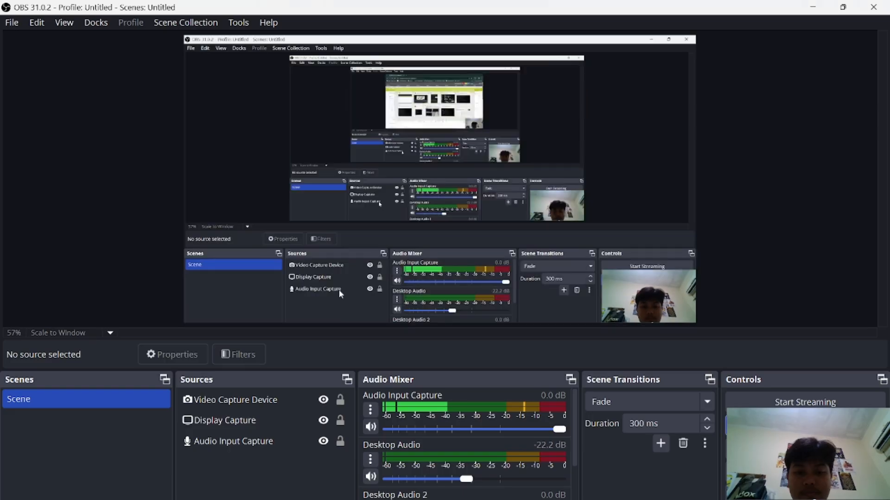